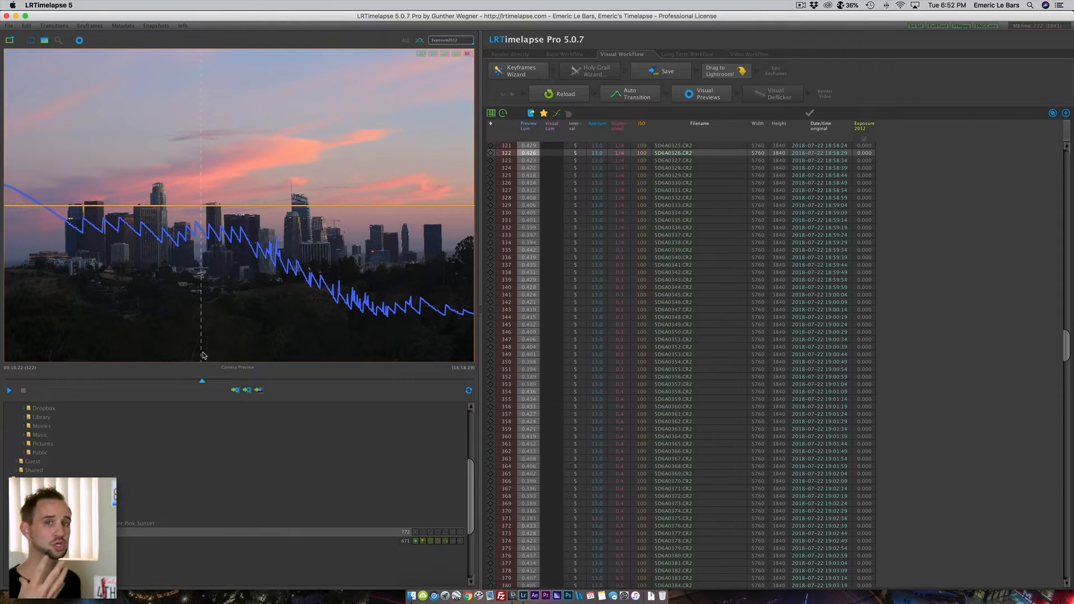
Step: Scrub the sequence preview back to frame 99 and create 15 keyframes with the Keyframes Wizard
left_click(204, 381)
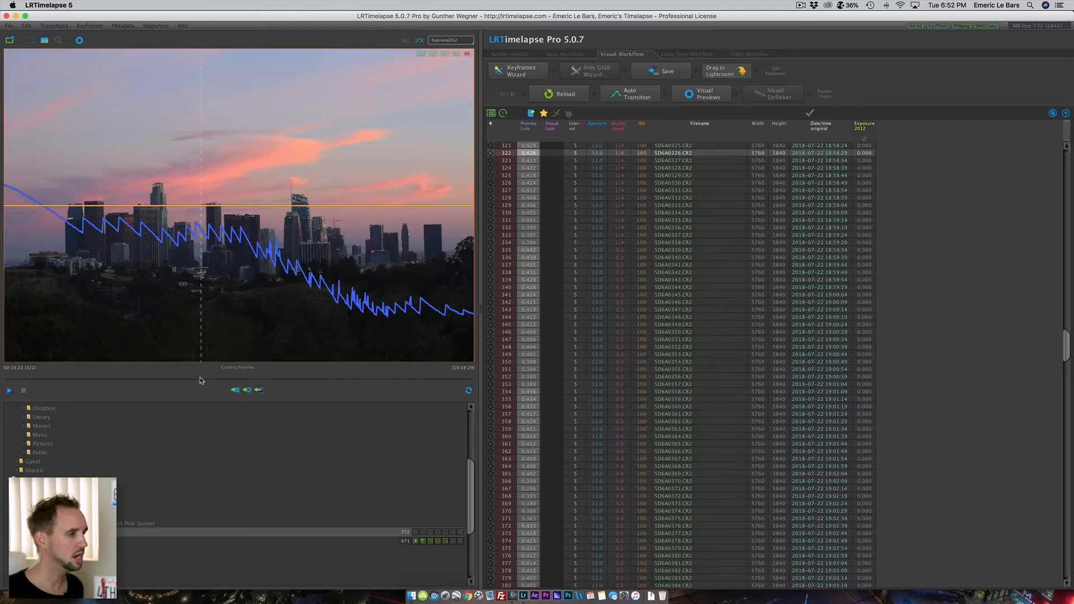
mouse_move(210, 382)
left_mouse_down()
mouse_move(363, 389)
mouse_move(69, 384)
left_mouse_up()
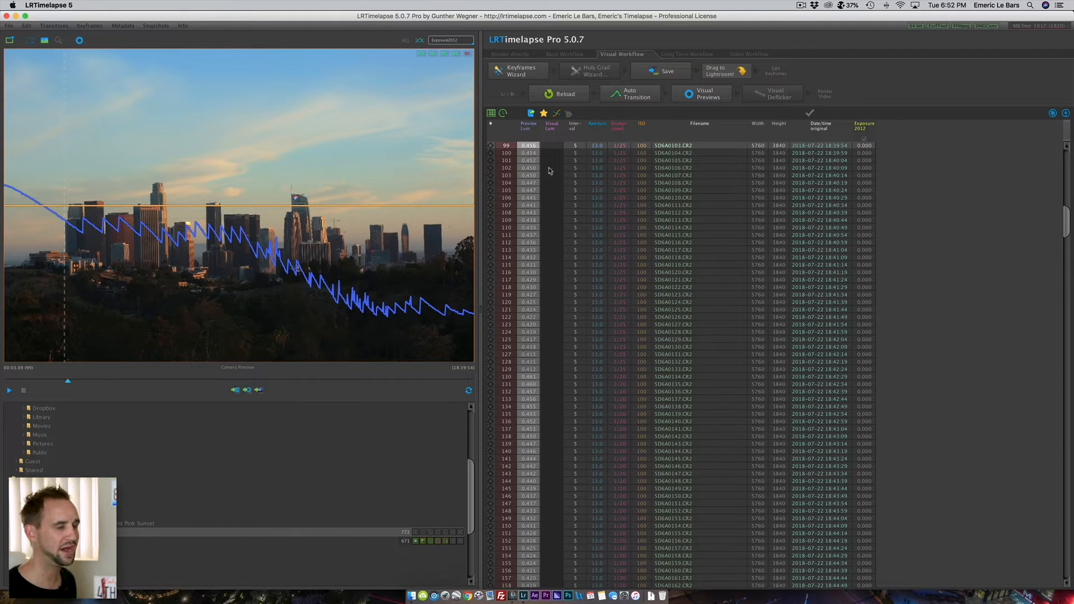
left_click(520, 72)
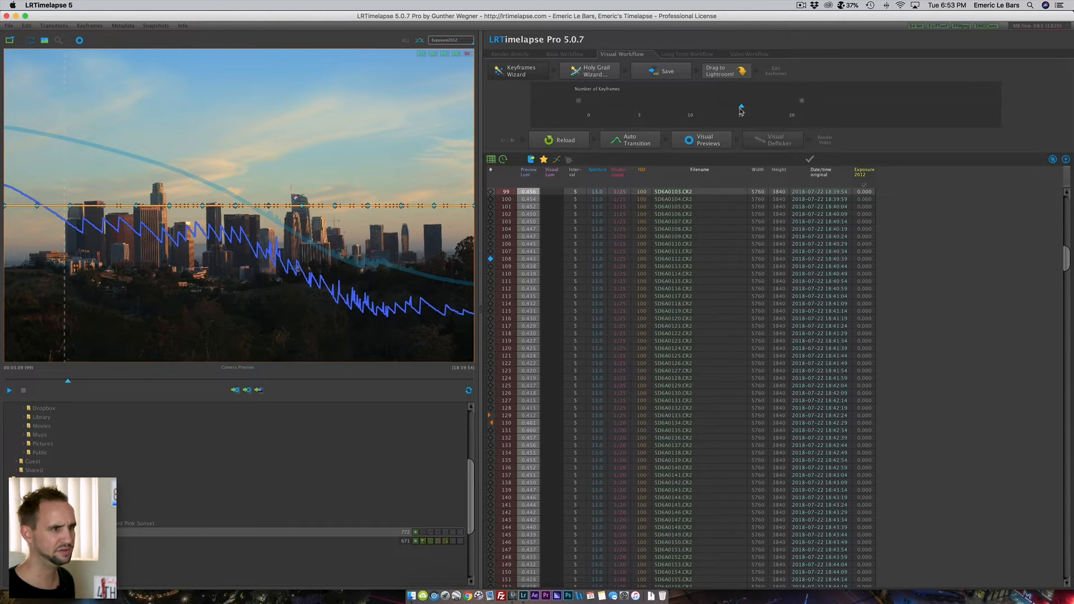
Step: Run the Holy Grail Wizard, adjust Rotate and Stretch to level the exposure compensation curve, and save the sequence
left_click(597, 75)
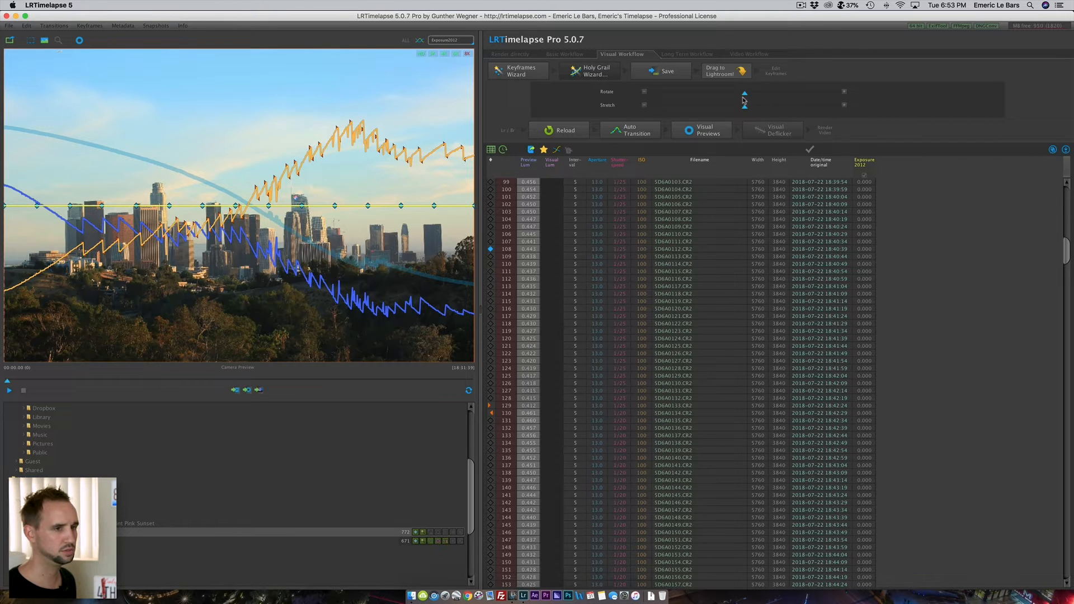
left_click_drag(745, 95, 780, 106)
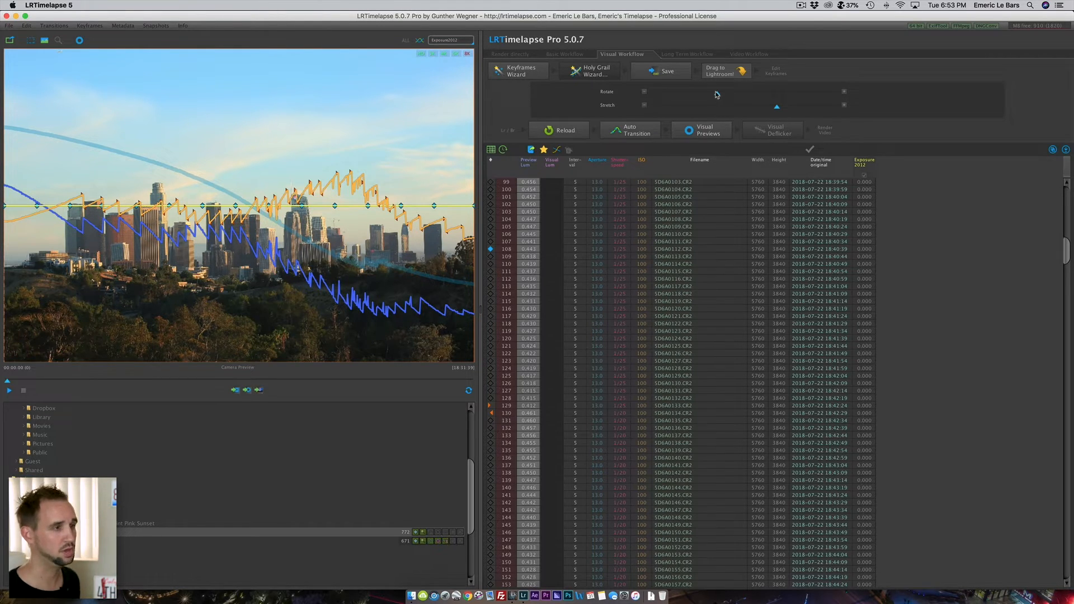
left_click(683, 76)
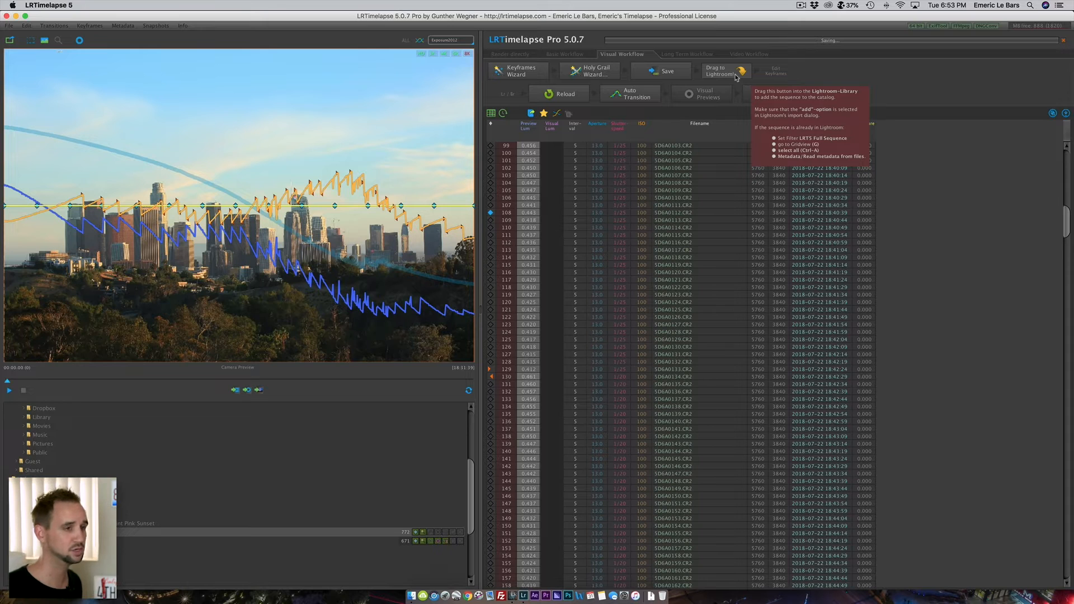
Step: Send the sequence to the Lightroom library and import all its photos with the Add option
left_click_drag(736, 78, 665, 325)
key("super+Tab")
key("super+Tab")
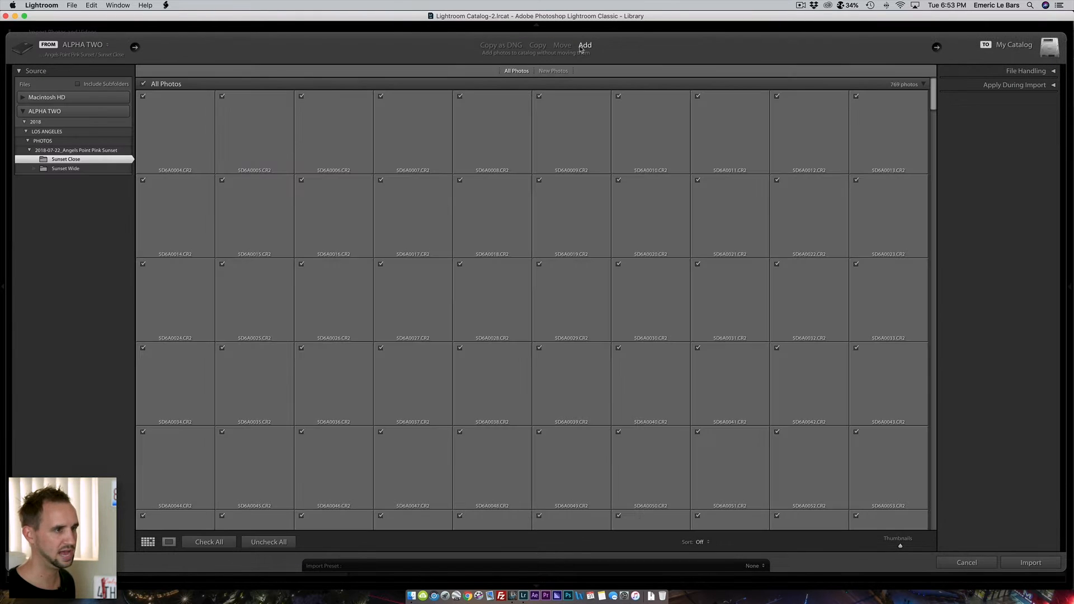
left_click(1031, 563)
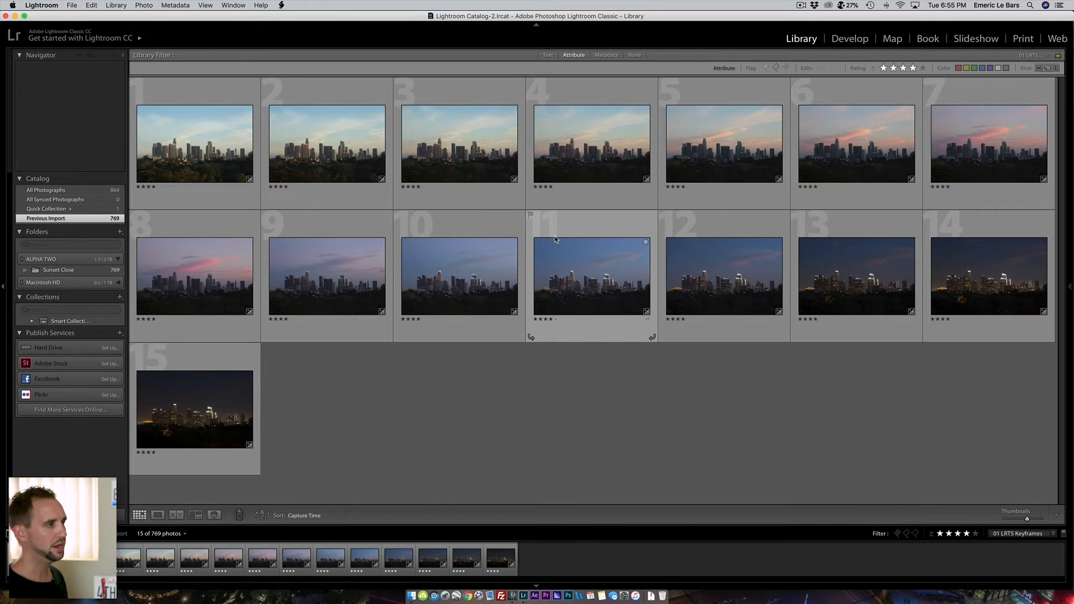
Step: Open the first keyframe, 5D6A0004.CR2, for developing and set Highlights to -74, Shadows to +58 and Whites to +10
left_click(849, 39)
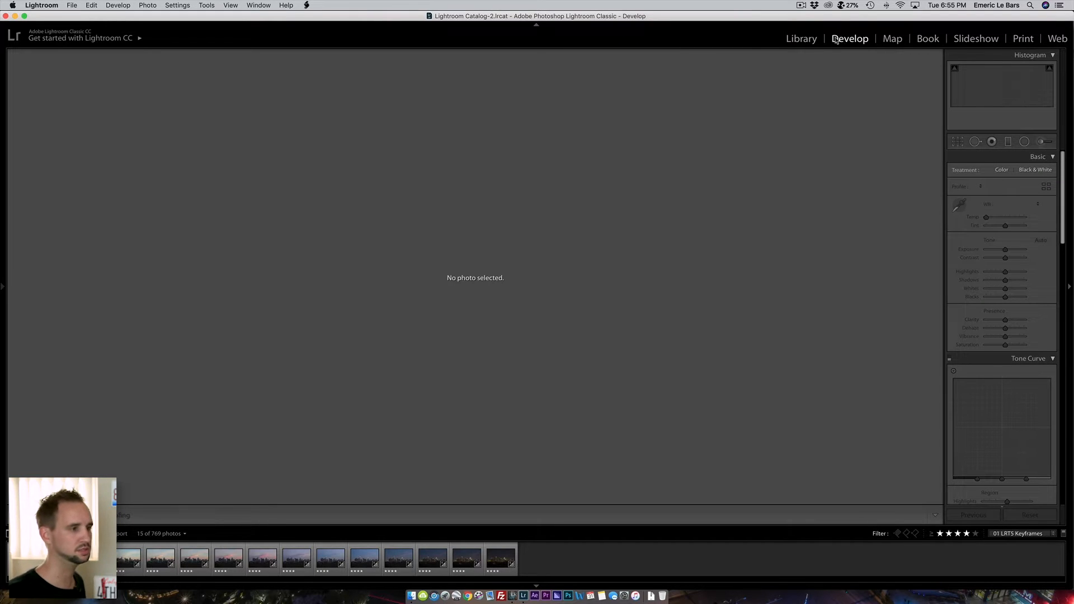
left_click(24, 558)
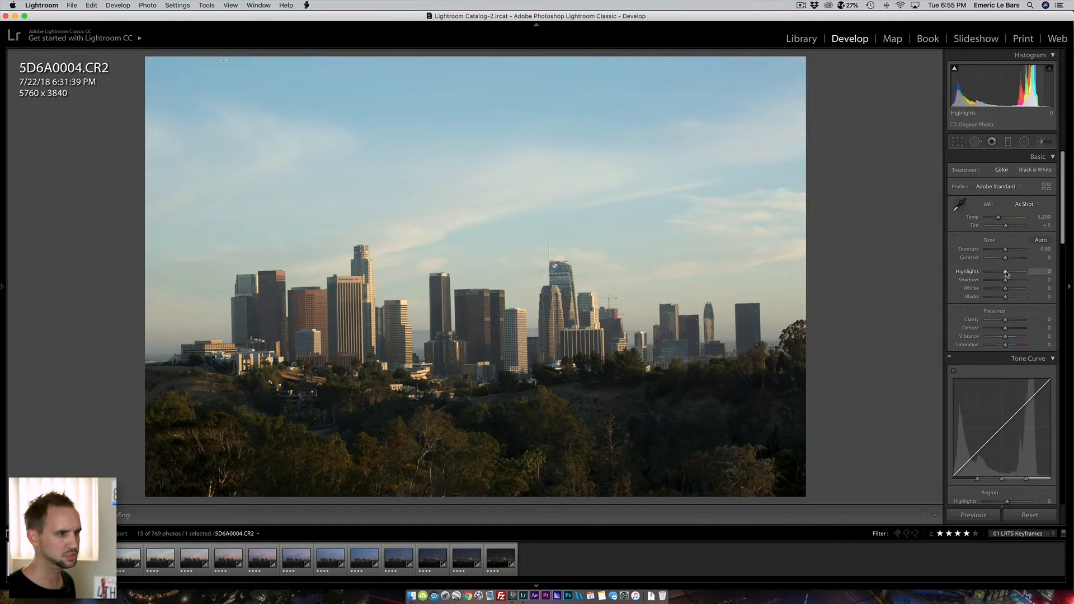
mouse_move(1007, 272)
left_mouse_down()
mouse_move(990, 273)
mouse_move(1018, 283)
mouse_move(1008, 291)
left_mouse_up()
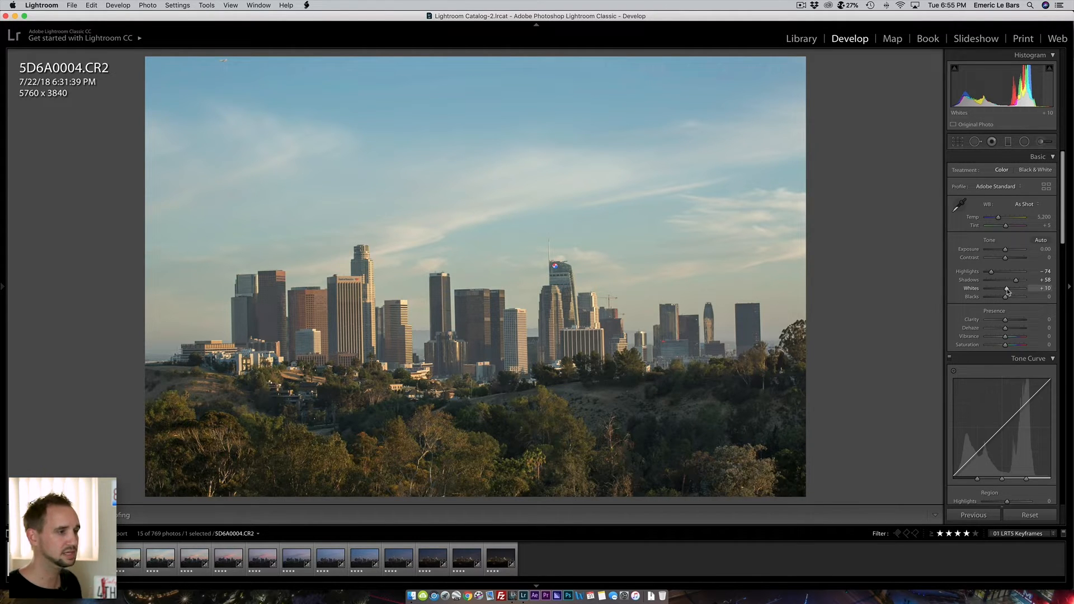
Step: Set the first keyframe's Blacks to -10 and Contrast to +5
left_click(1042, 297)
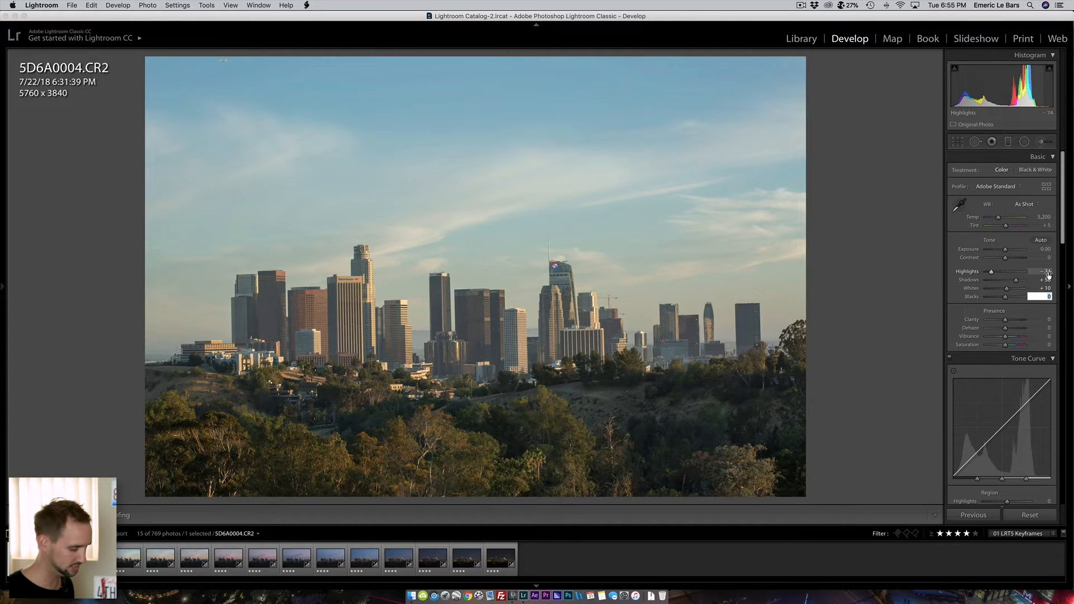
type("-10")
key("Return")
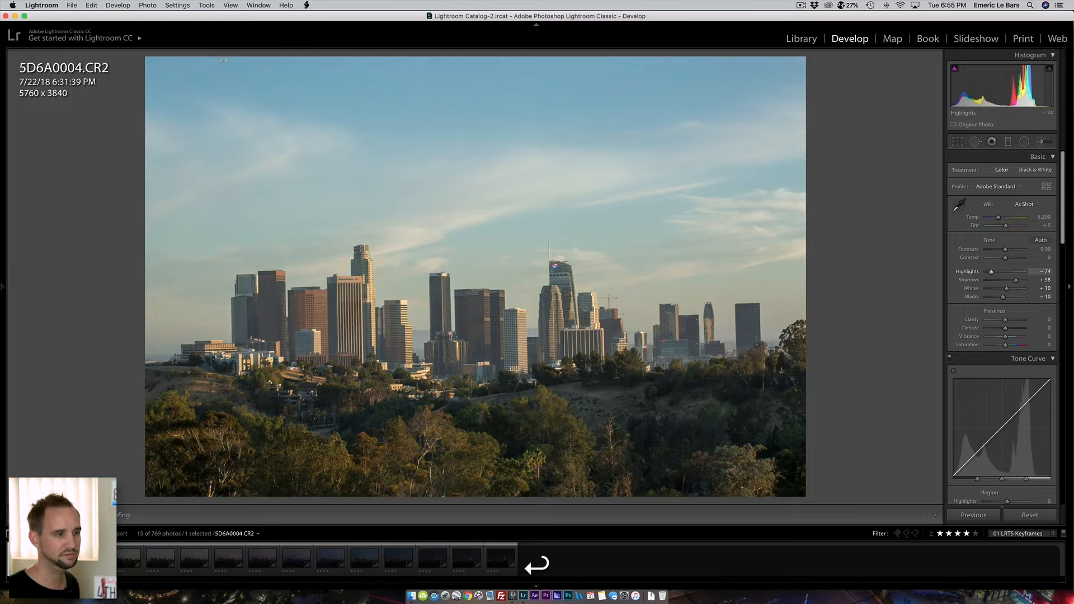
left_click(1042, 258)
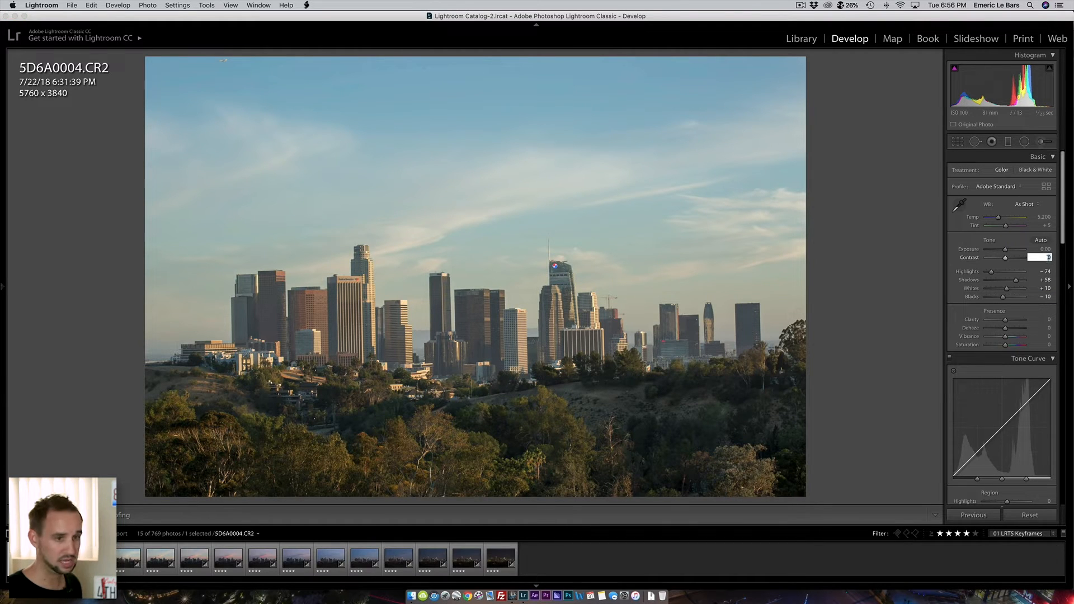
type("5")
key("Return")
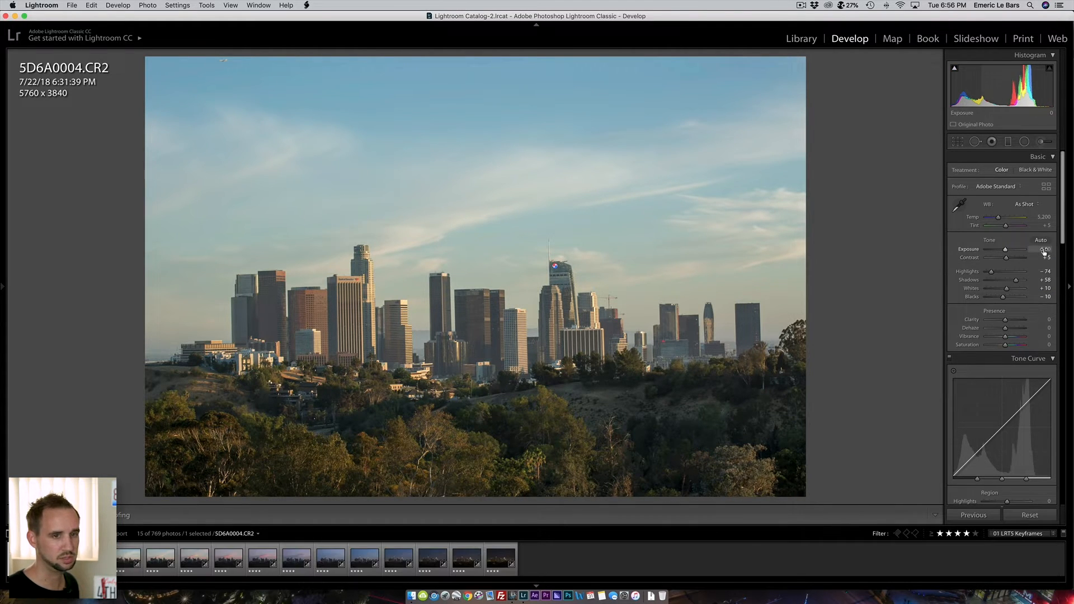
Step: Set the first keyframe's Clarity to +25 and Dehaze to +7
left_click(1042, 319)
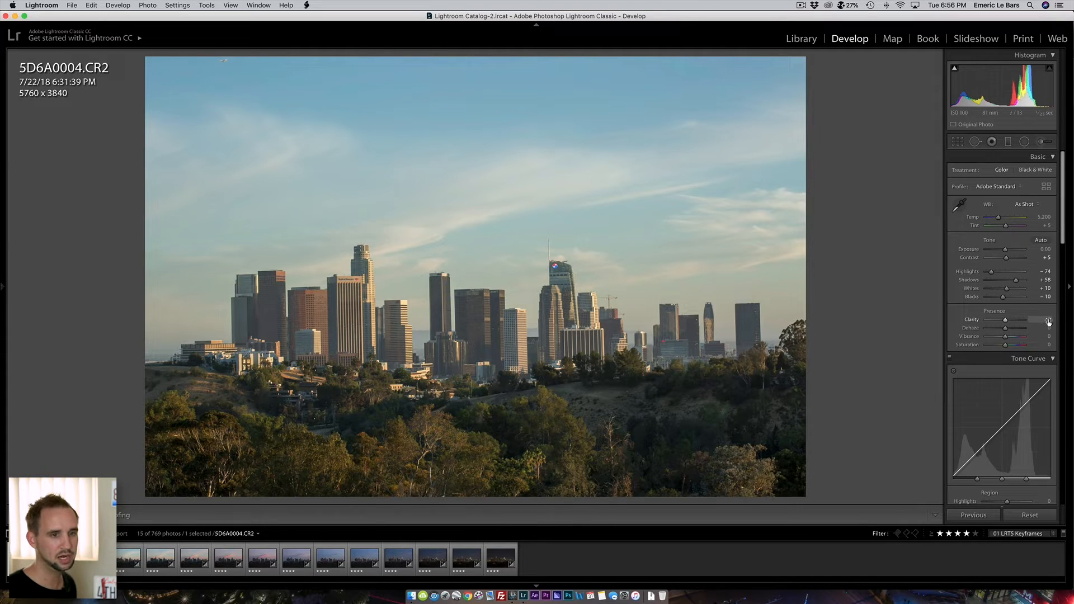
type("25")
key("Return")
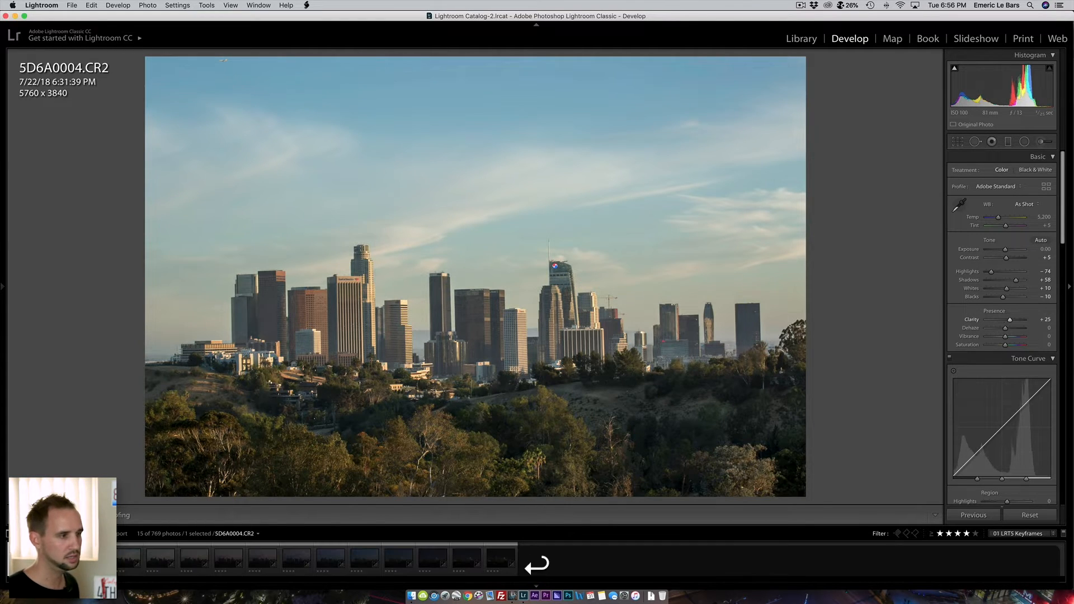
left_click(1049, 329)
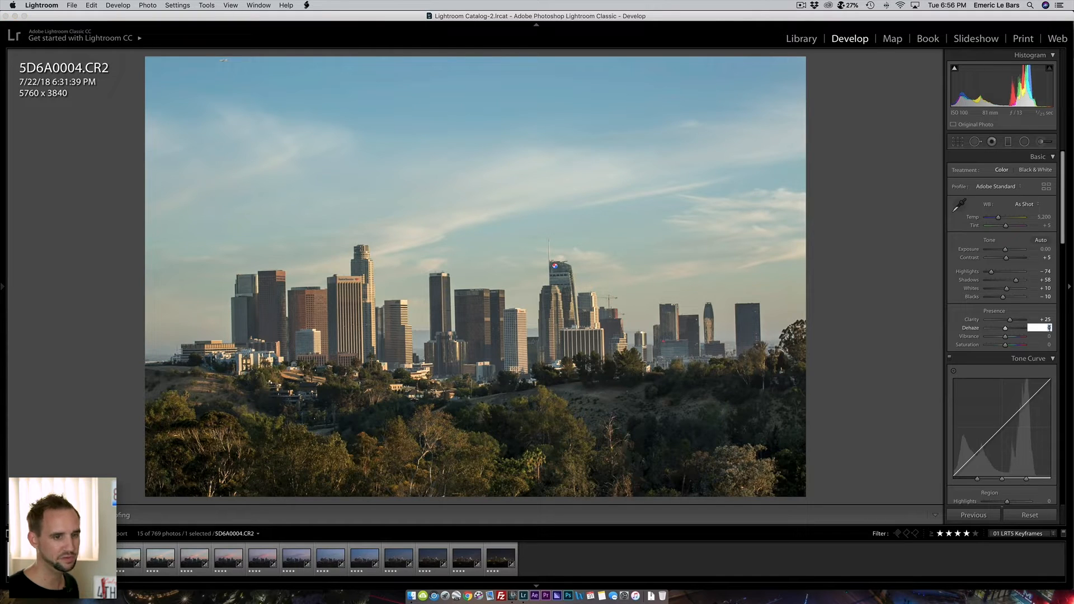
type("7")
key("Return")
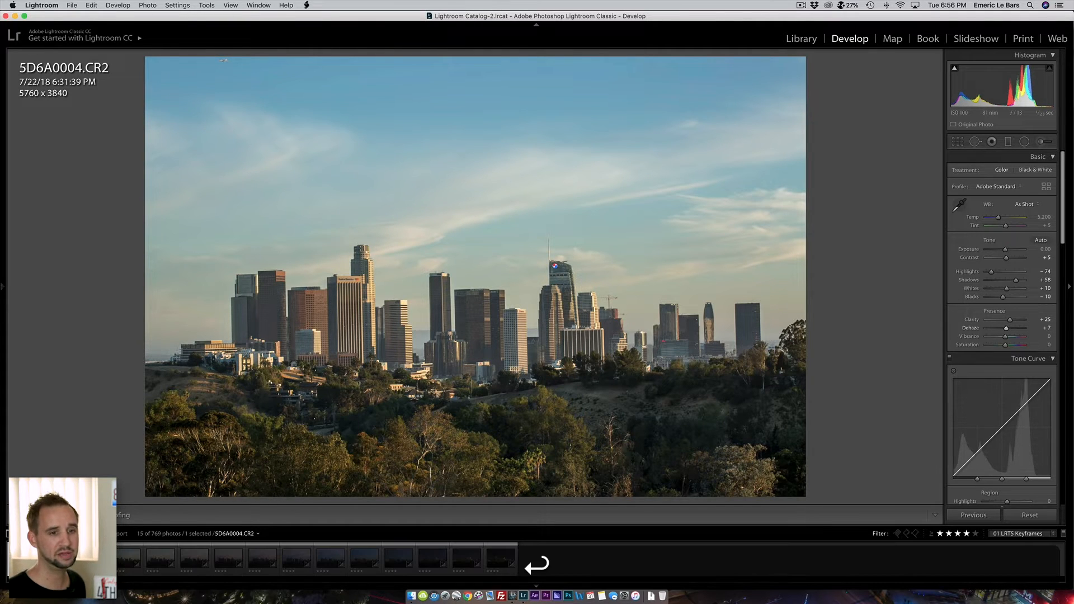
Step: Set Vibrance to +30 and Saturation to +7, and adjust the white balance to Temp 5,136 and Tint +16
left_click(1047, 336)
left_click(1048, 337)
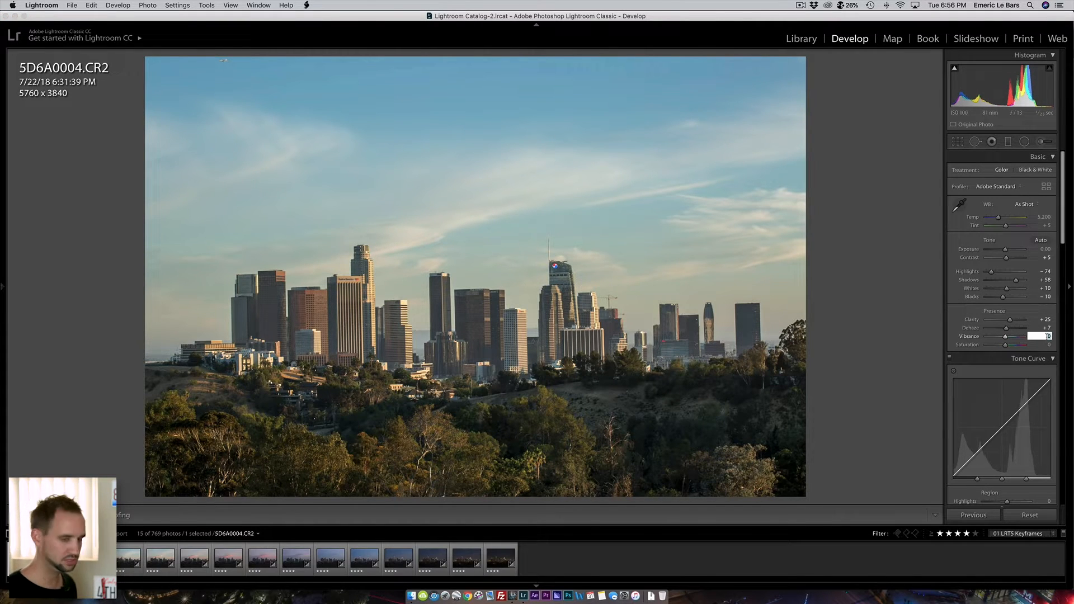
type("30")
key("Return")
left_click(1048, 345)
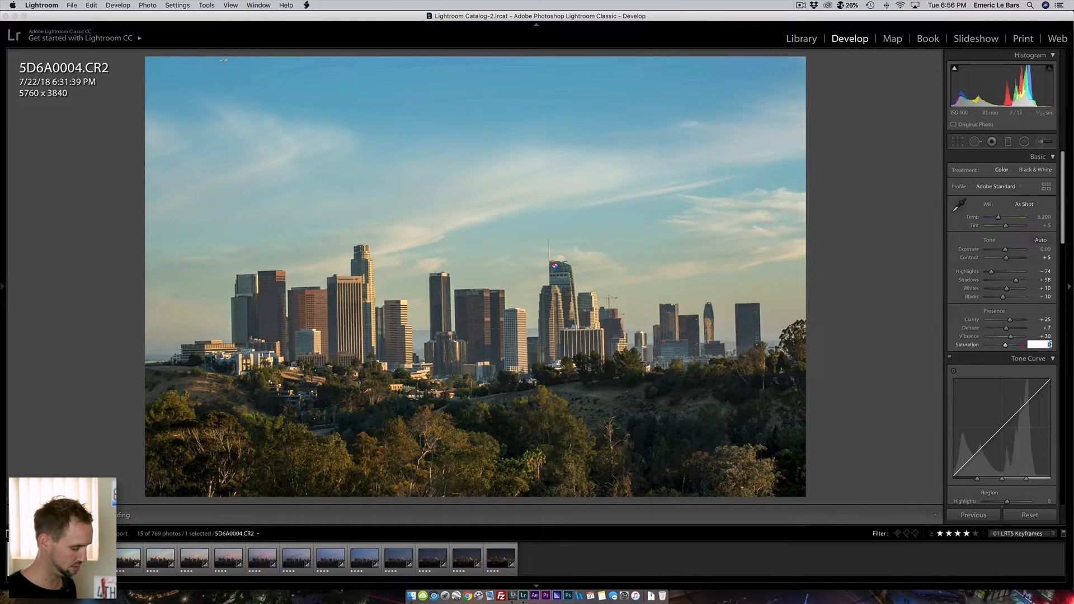
type("7")
key("Return")
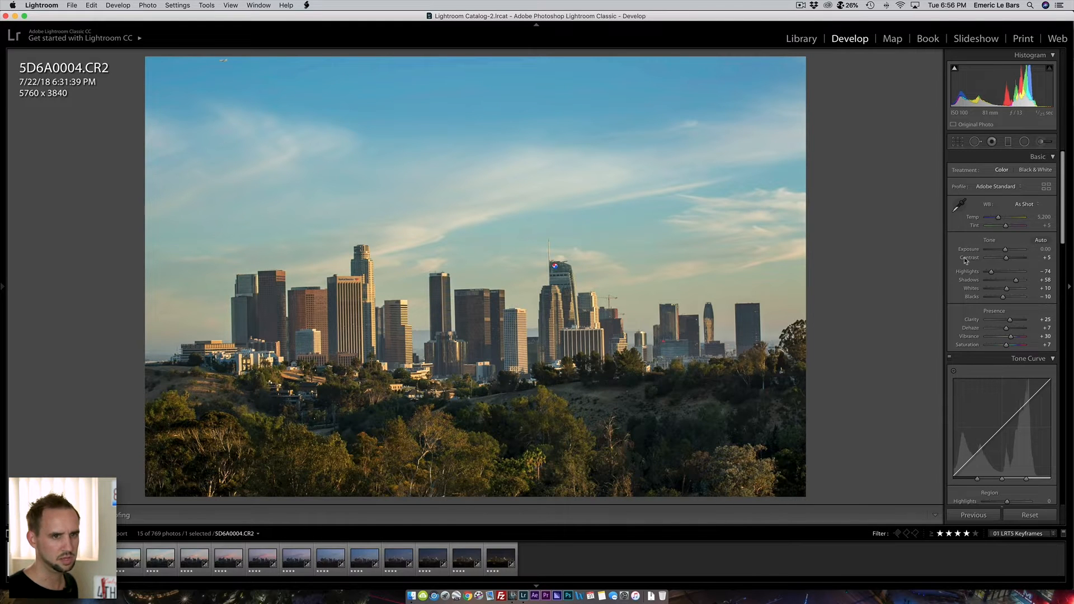
left_click_drag(999, 218, 1008, 226)
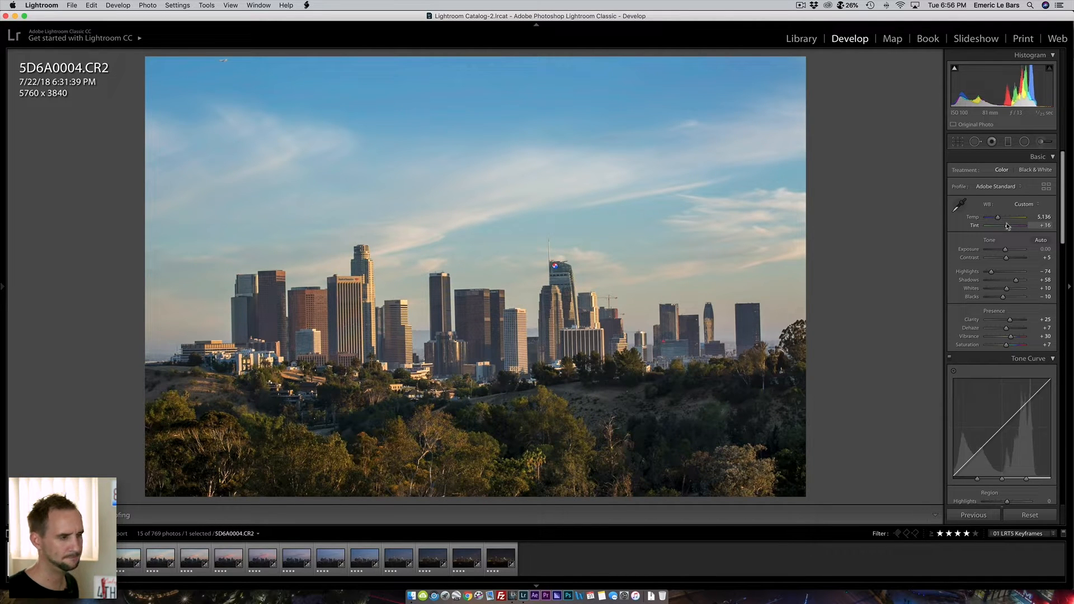
left_click(959, 142)
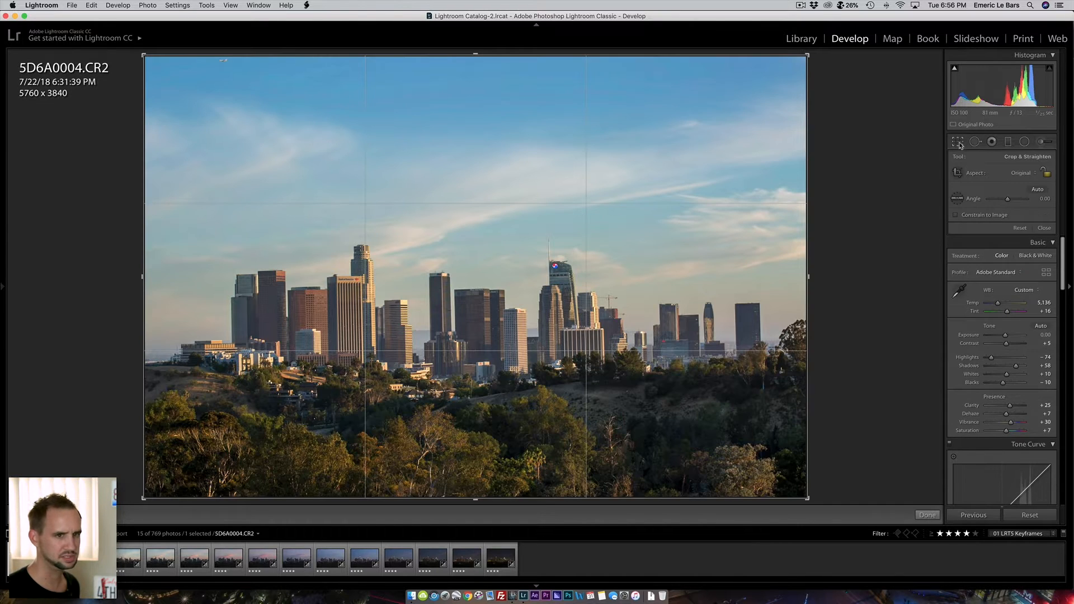
left_click(1037, 191)
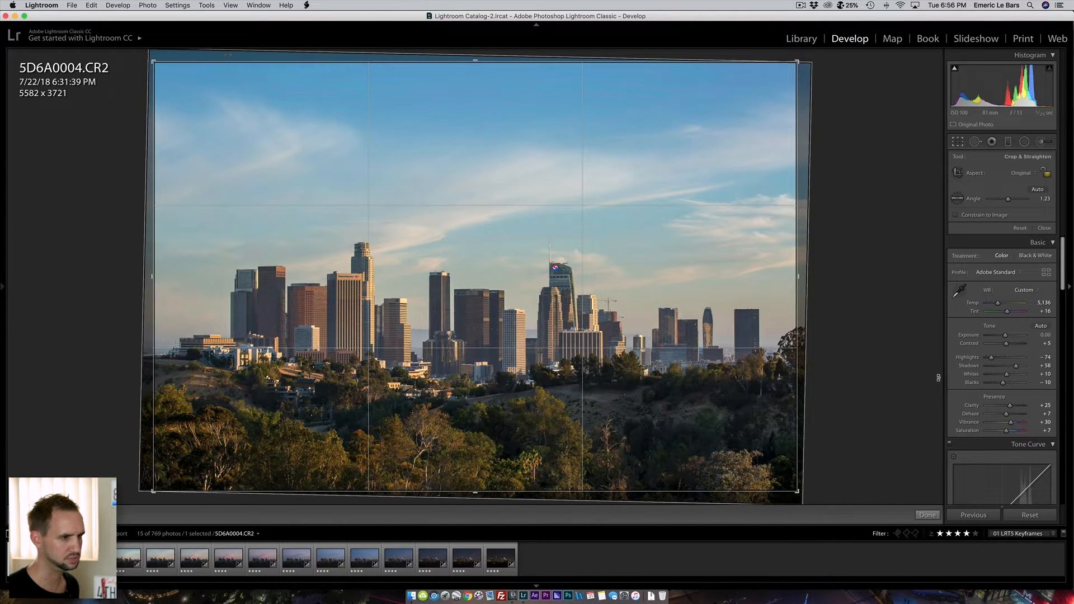
left_click(934, 514)
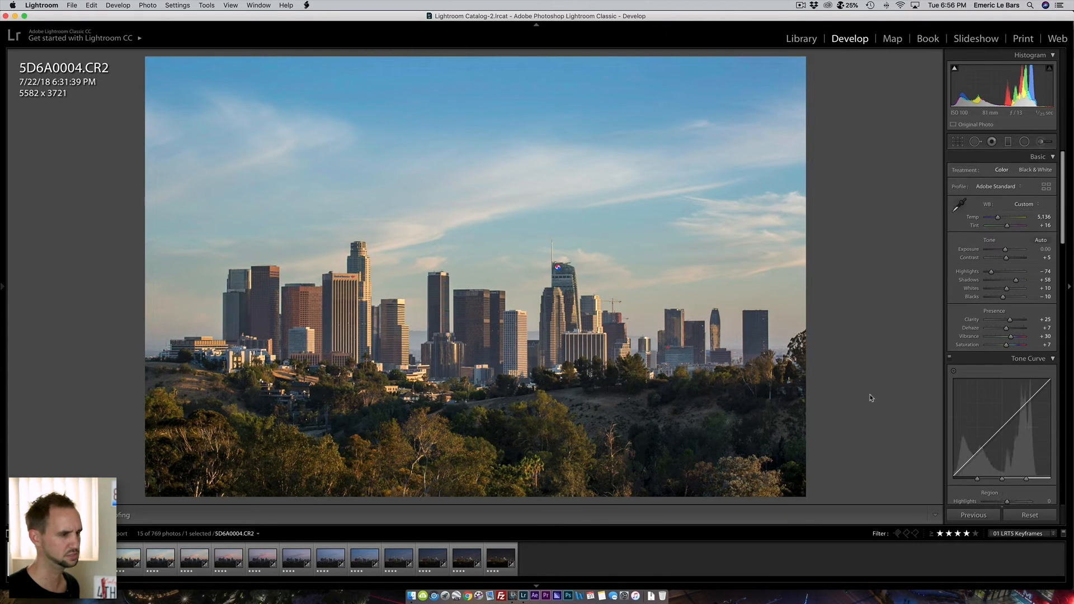
key("super+z")
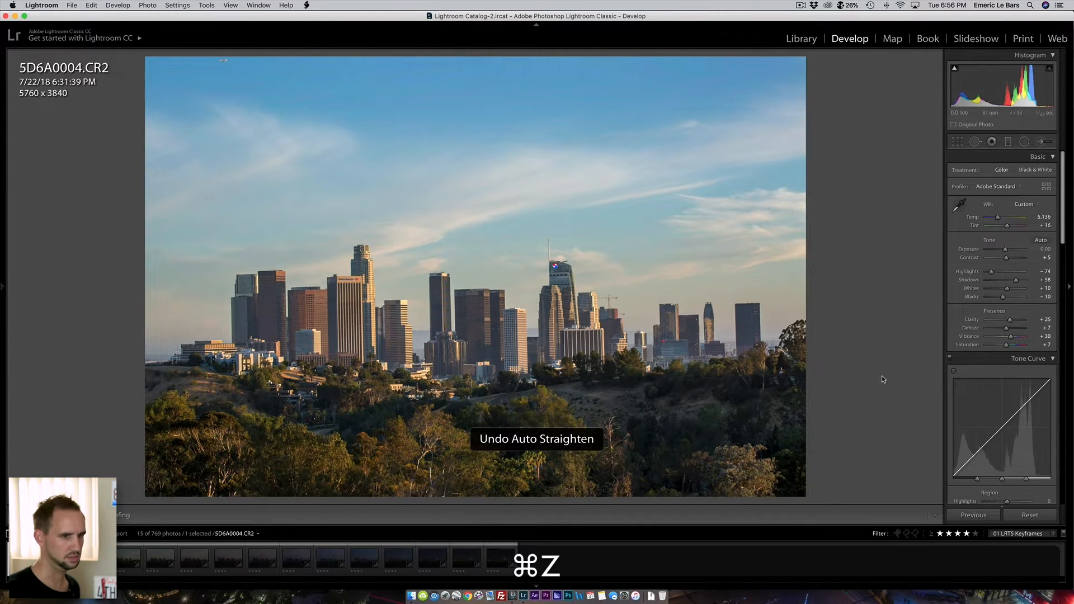
Step: Automatically straighten the first keyframe with Crop & Straighten and apply the crop
left_click(958, 142)
left_click(1038, 190)
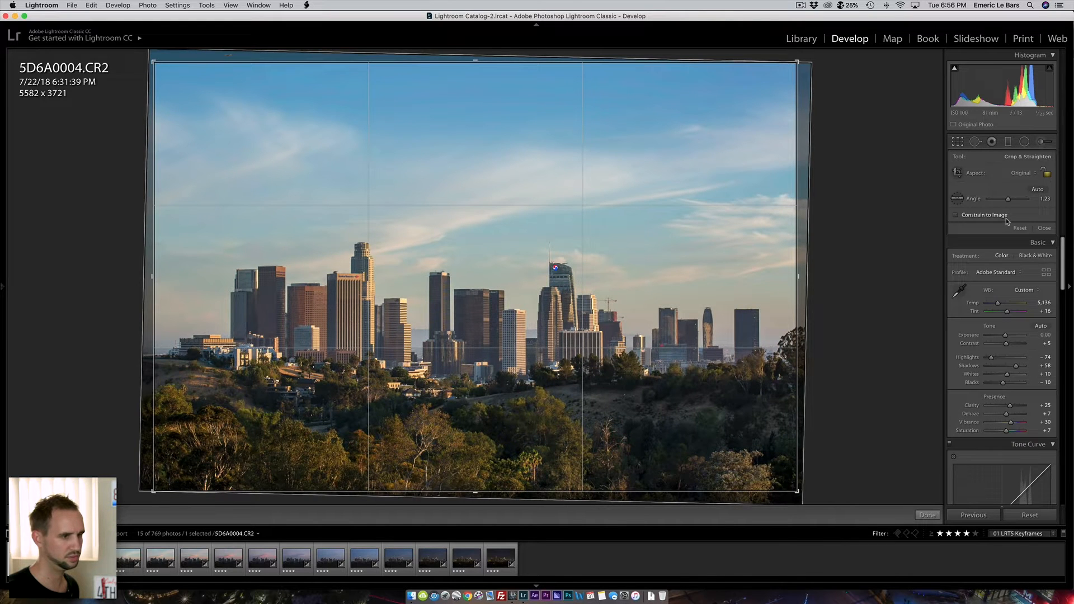
left_click_drag(820, 277, 823, 282)
left_click(928, 515)
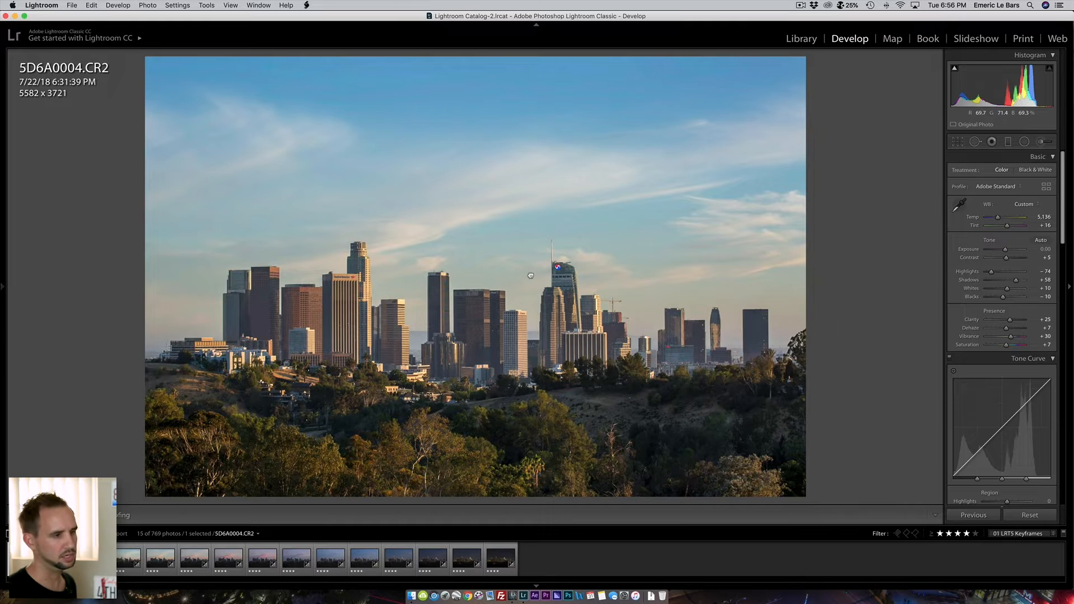
Step: Inspect the skyline up close and compare the edited keyframe with its unedited version
left_click(531, 276)
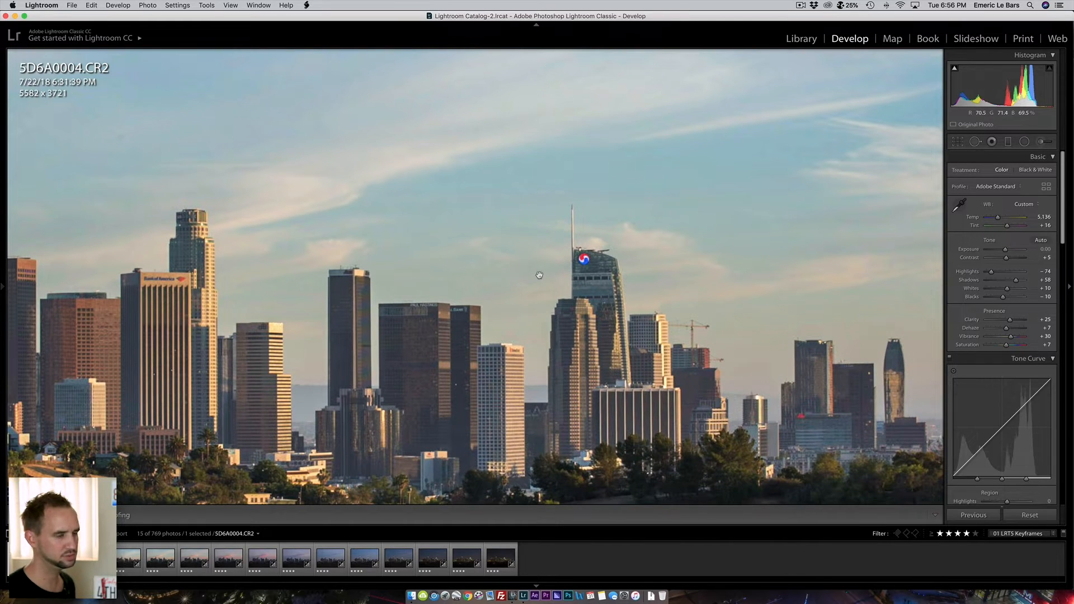
left_click(539, 275)
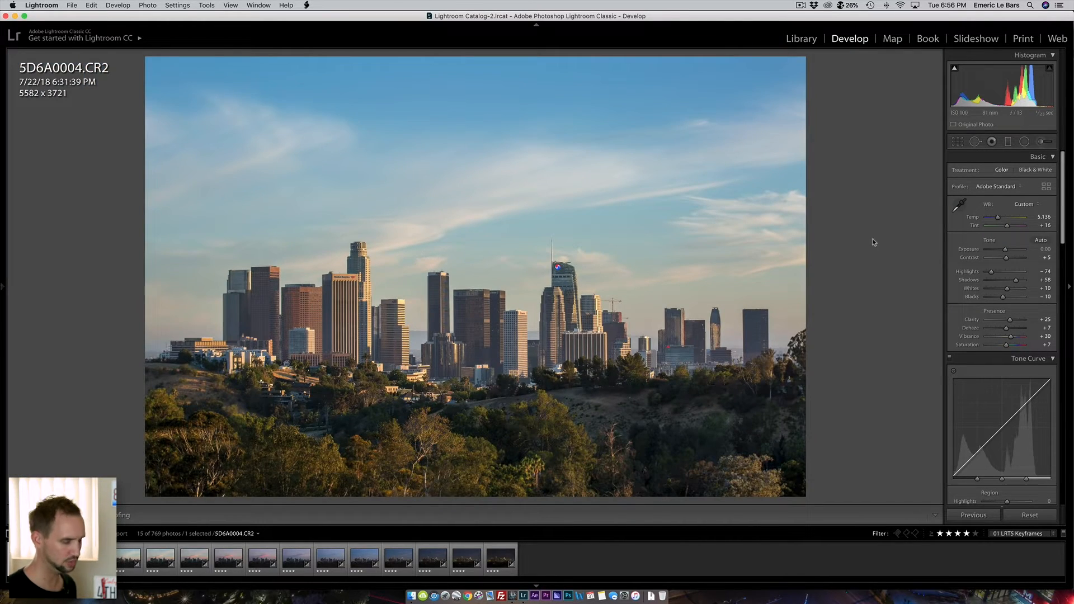
key("backslash")
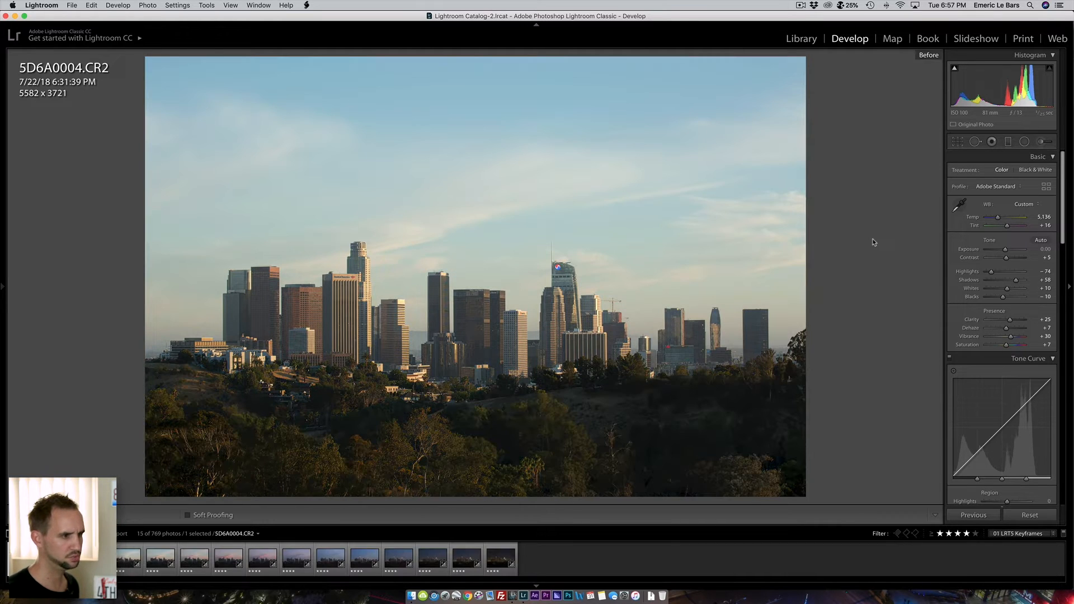
key("backslash")
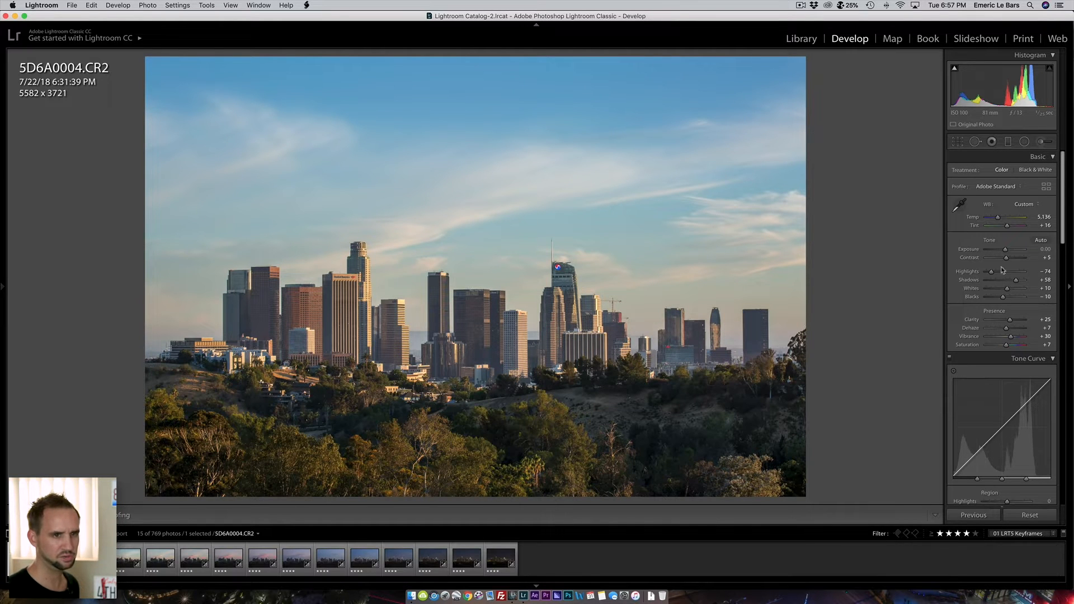
Step: Set the white balance Temp to 5,067 and compare the photo with its unedited version
left_click_drag(998, 219, 998, 221)
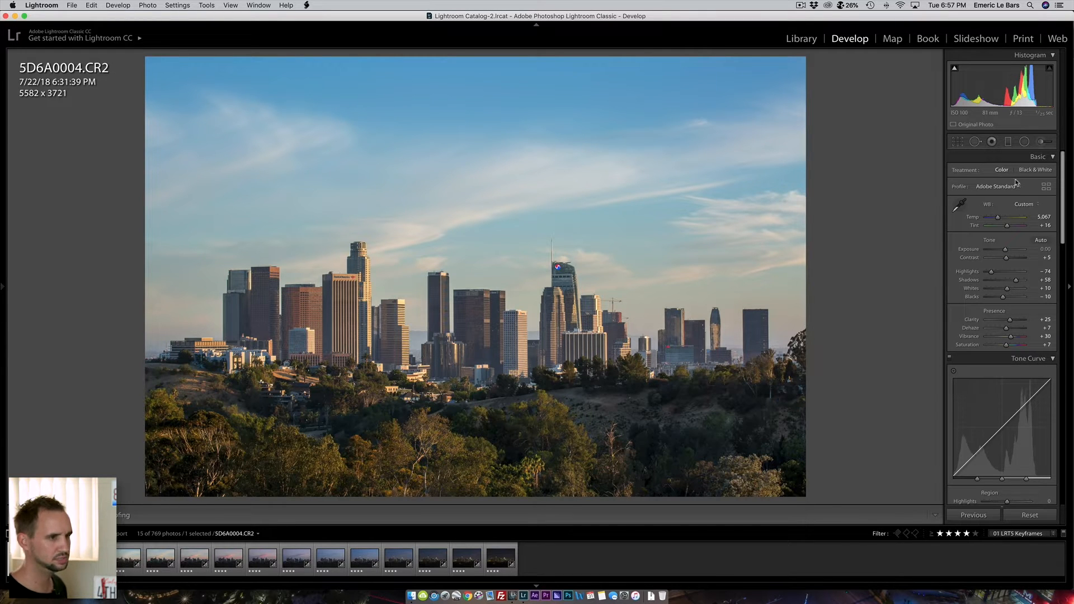
key("backslash")
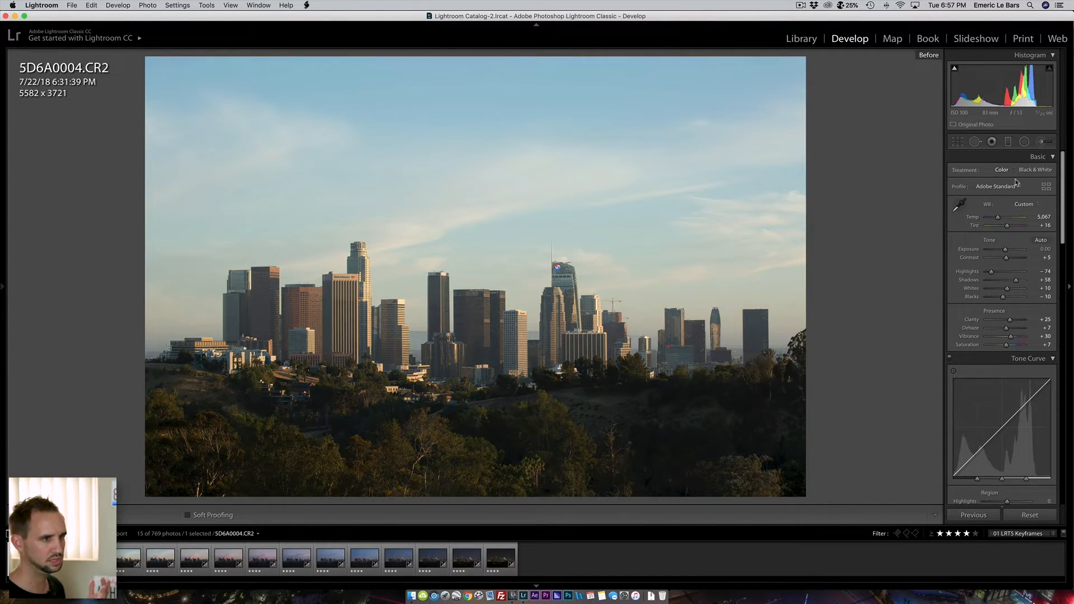
Step: Return to the edited view of the first keyframe and set the white balance Temp to 5,186
key("backslash")
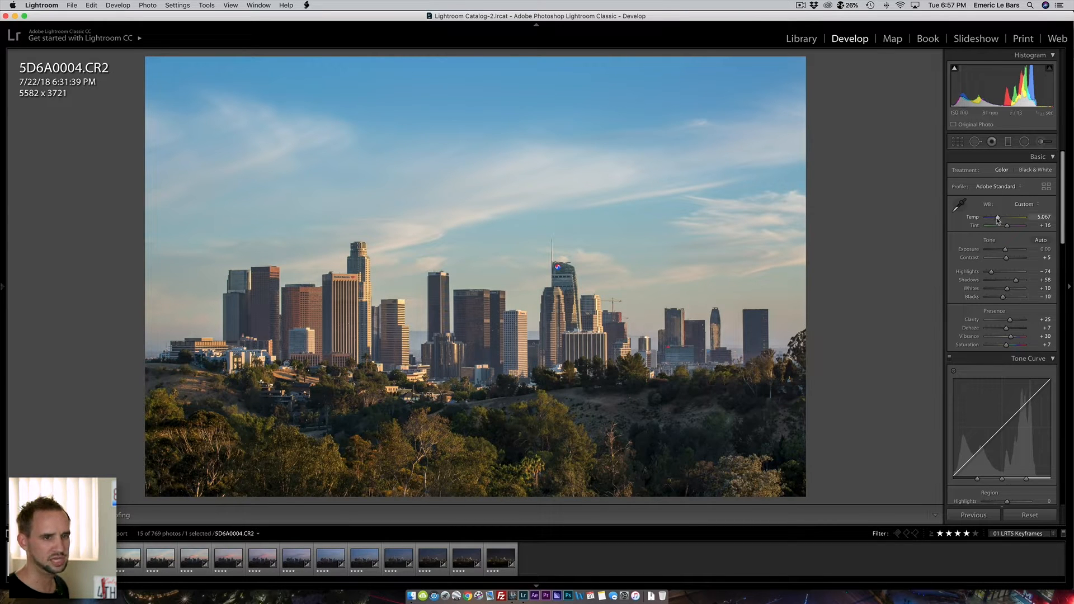
left_click_drag(999, 220, 992, 213)
Step: Sharpen the first keyframe with Amount 50 and Masking 37
scroll(980, 290, "down", 3)
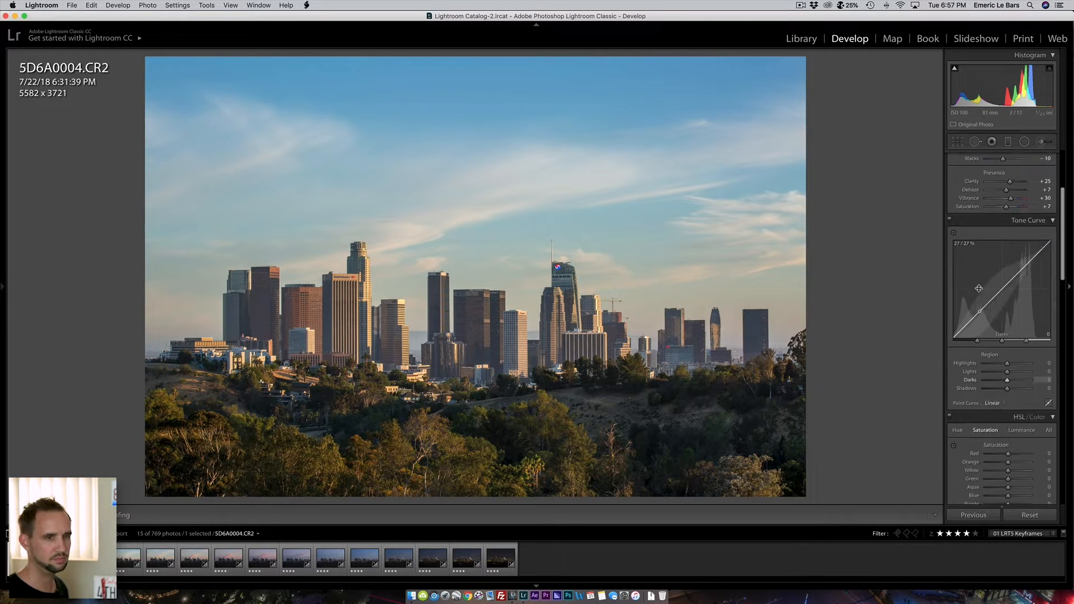
scroll(980, 290, "down", 15)
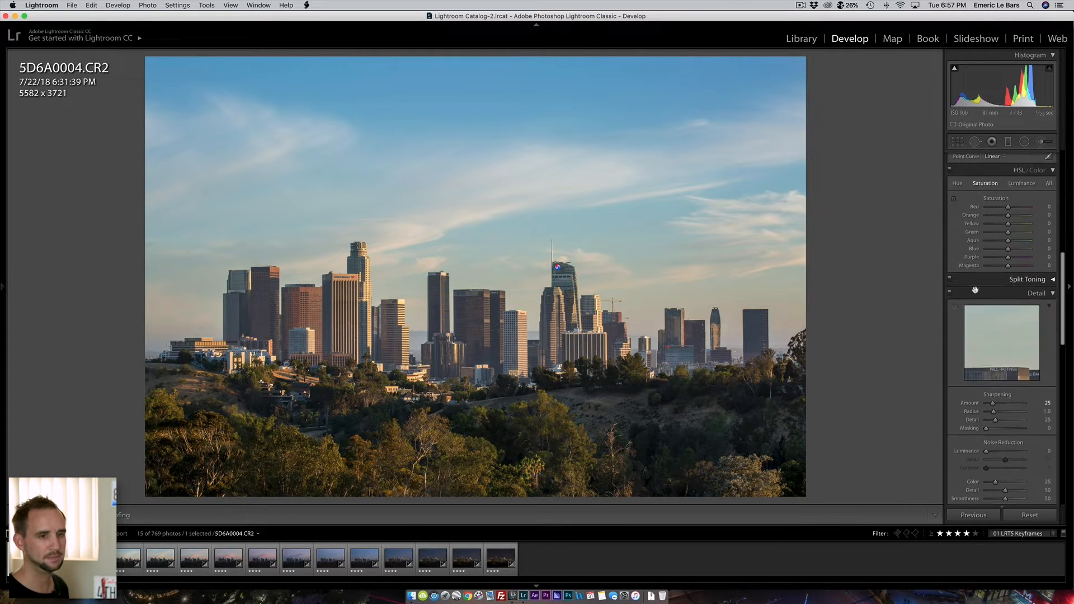
scroll(975, 291, "down", 2)
left_click(1044, 372)
type("50")
key("Return")
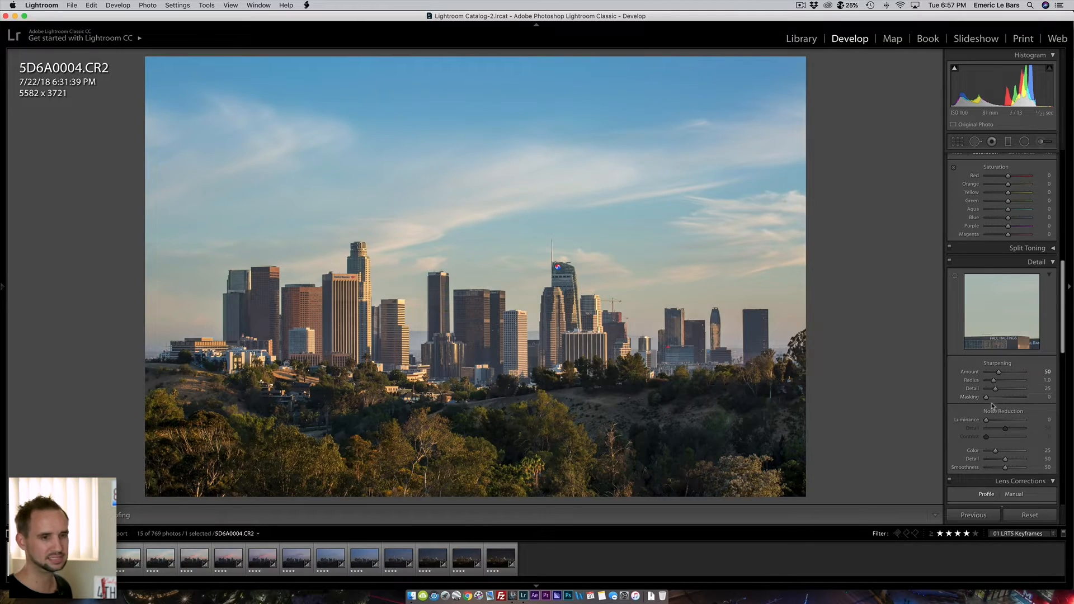
left_click_drag(986, 397, 1003, 399)
Step: Heal the dust spots across the sky with the Spot Removal tool, using spot visualization to locate them
key("q")
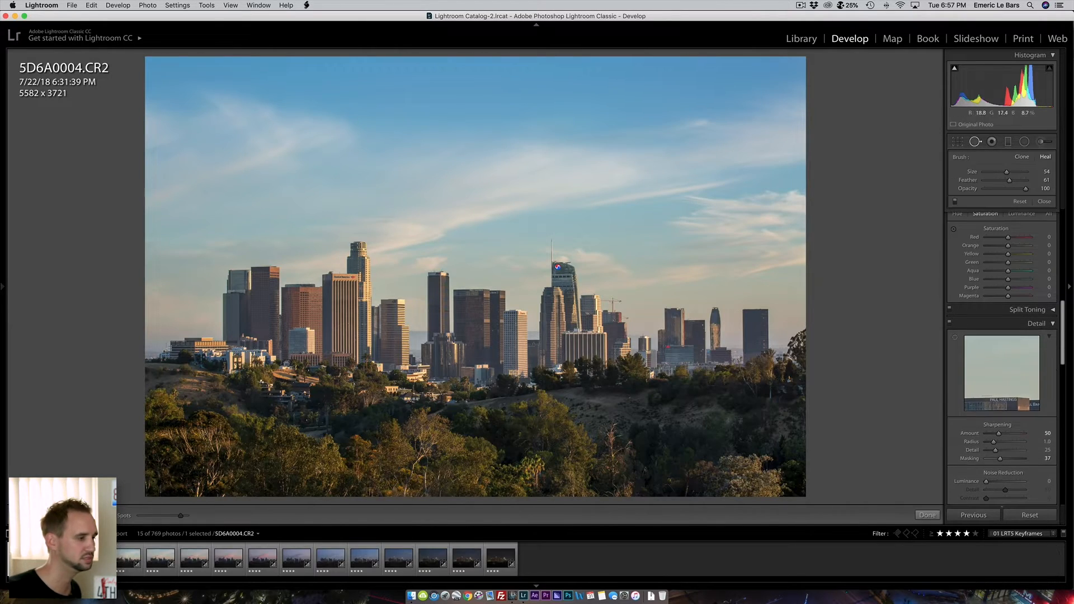
key("a")
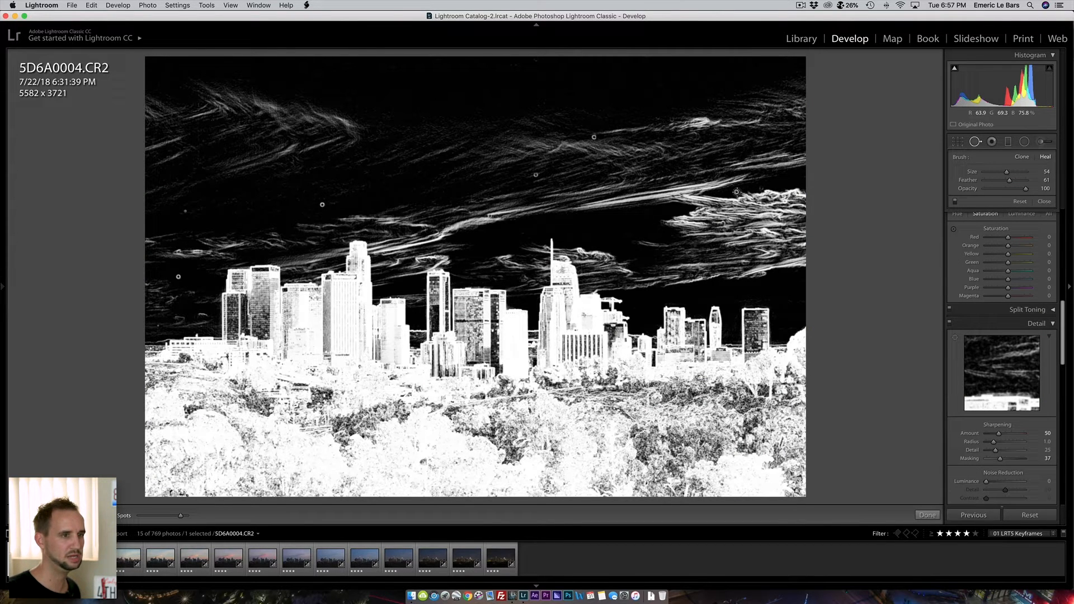
left_click(737, 192)
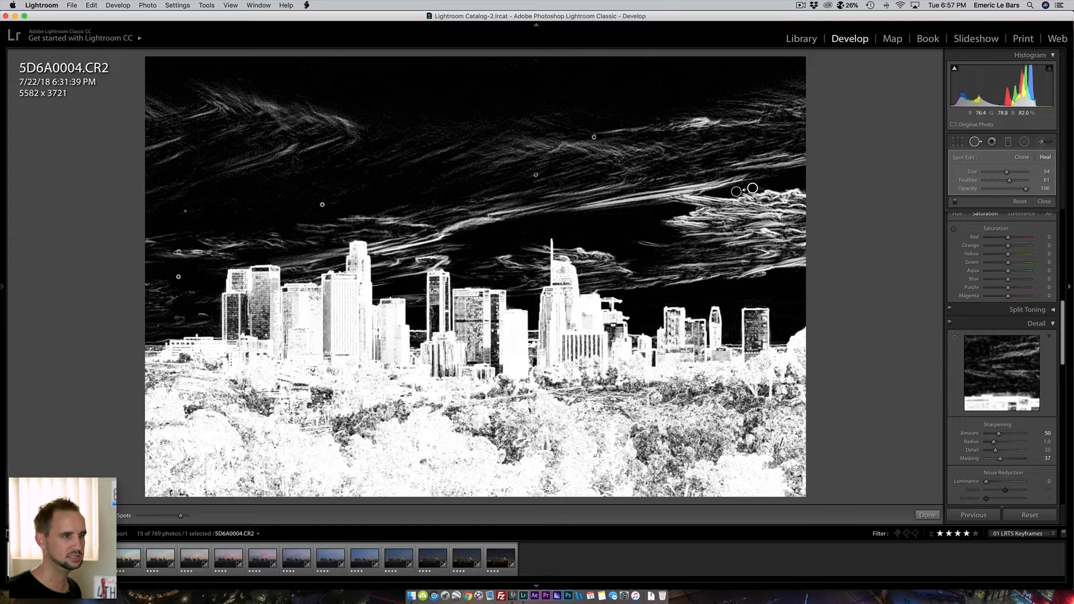
left_click(594, 137)
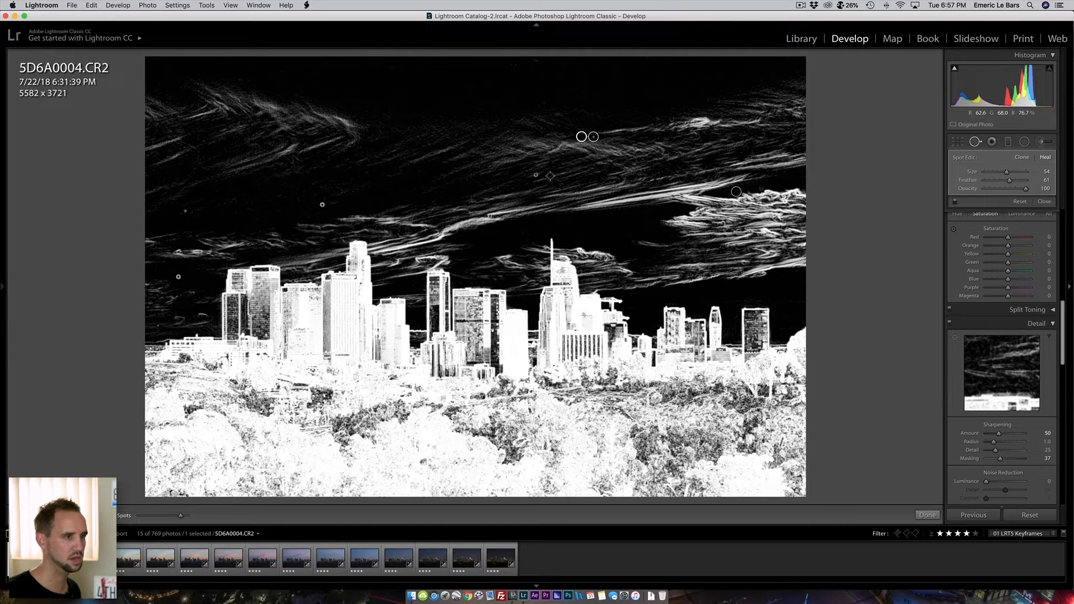
left_click(536, 175)
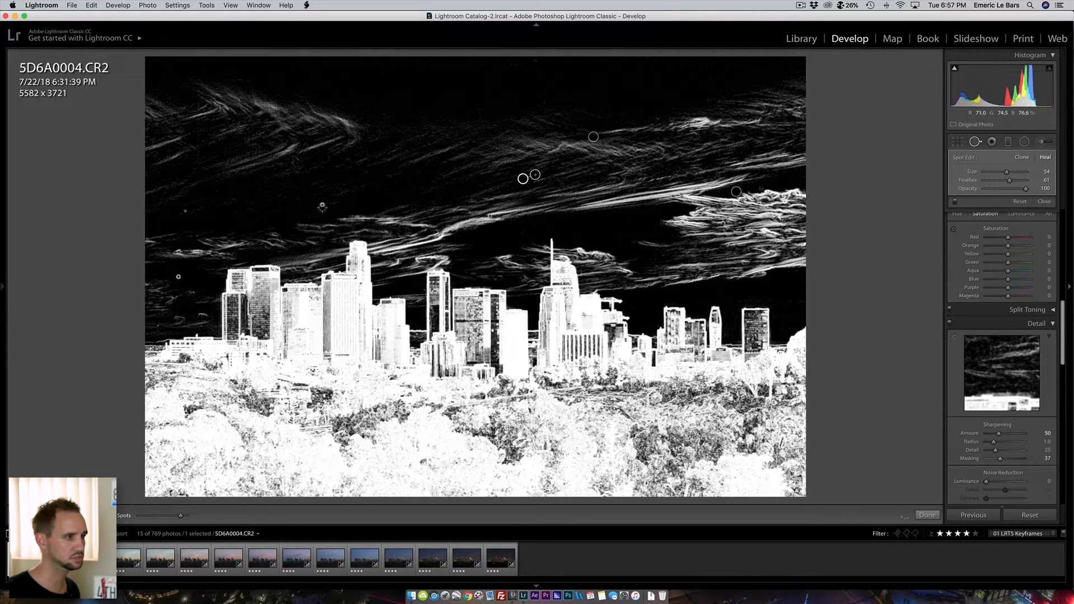
left_click(322, 204)
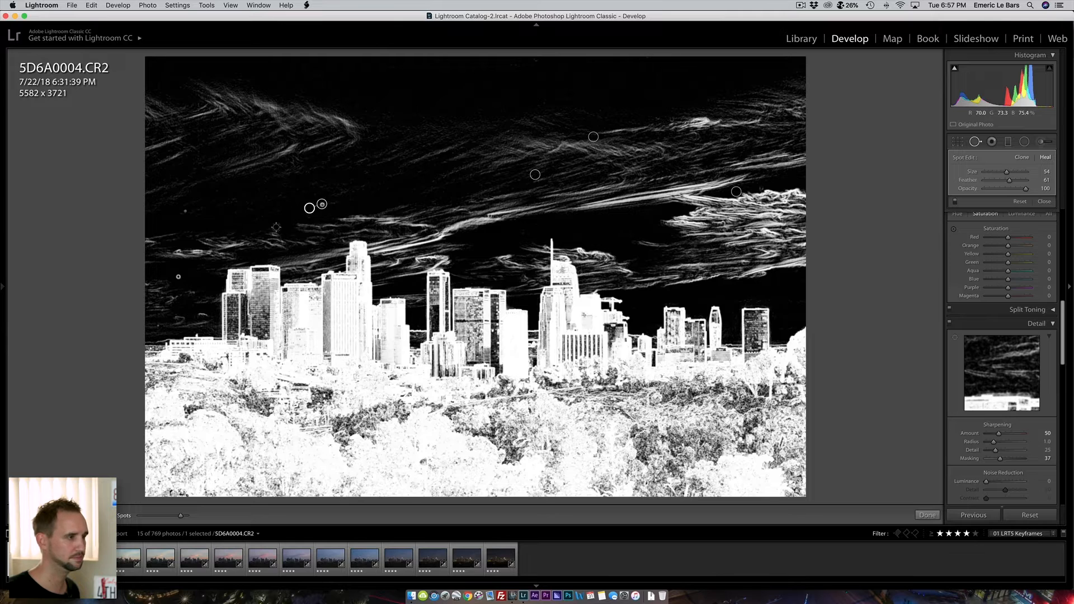
left_click(179, 277)
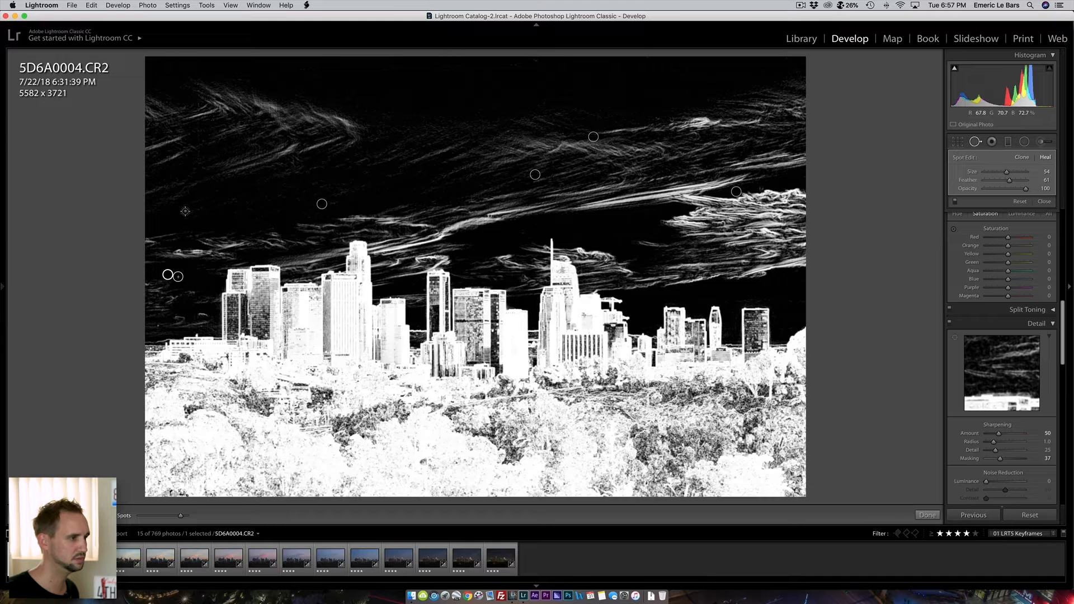
left_click(185, 211)
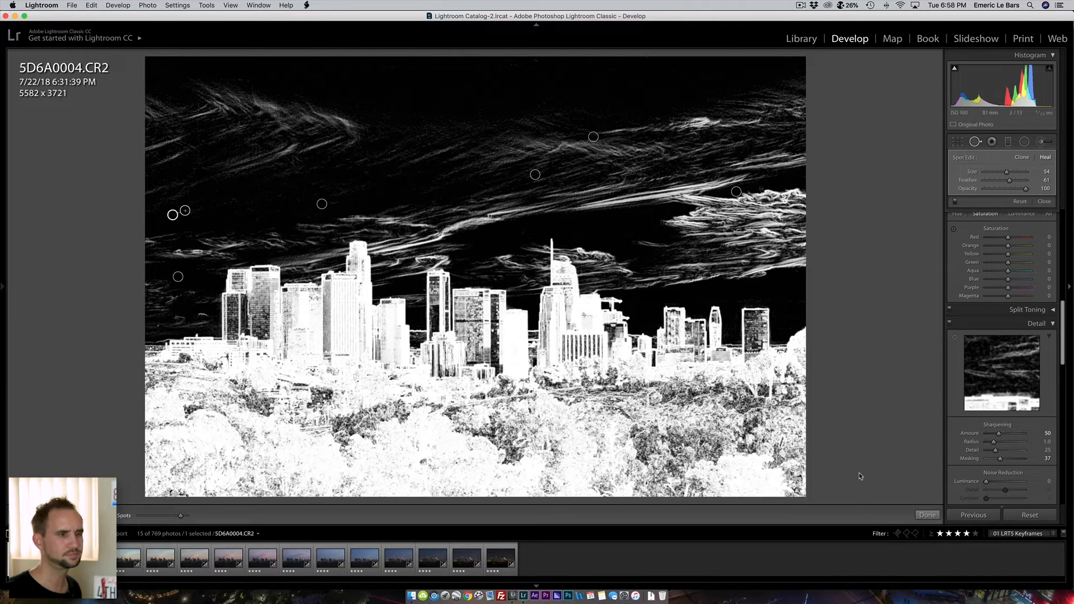
left_click(927, 516)
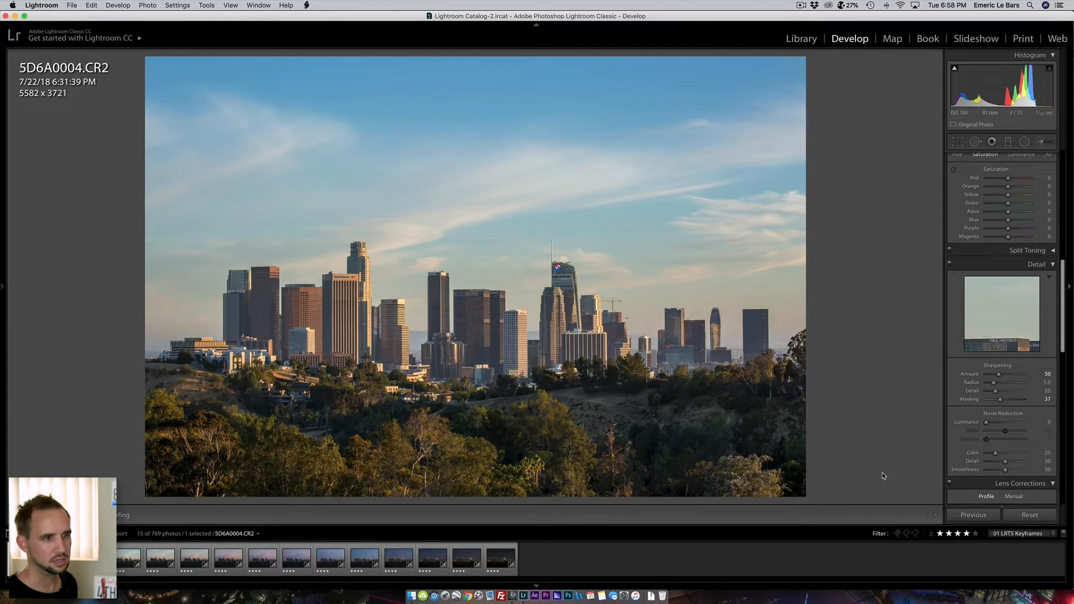
left_click(976, 142)
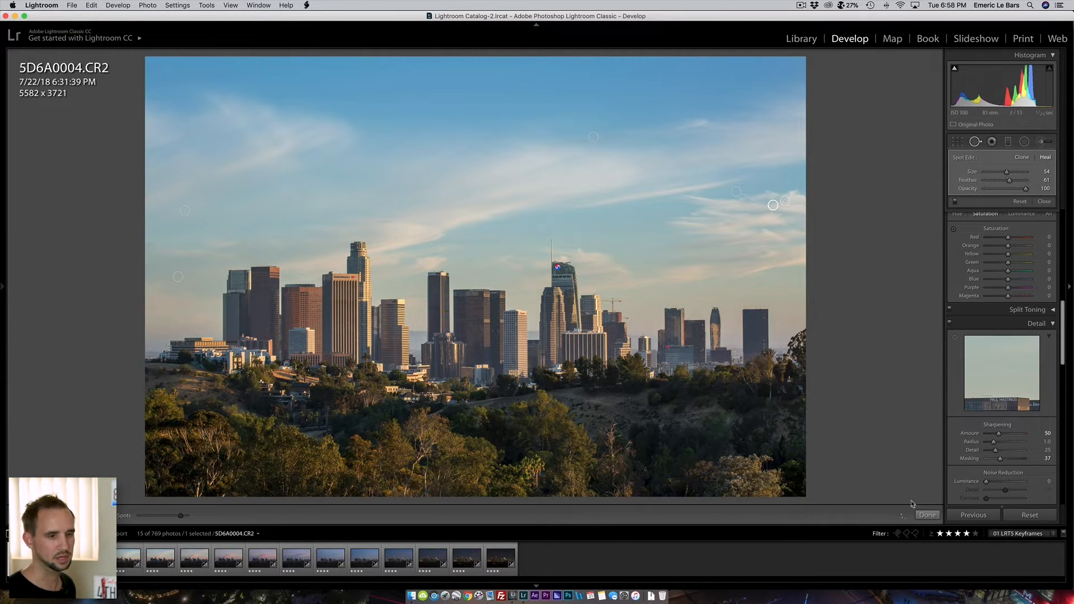
left_click(927, 514)
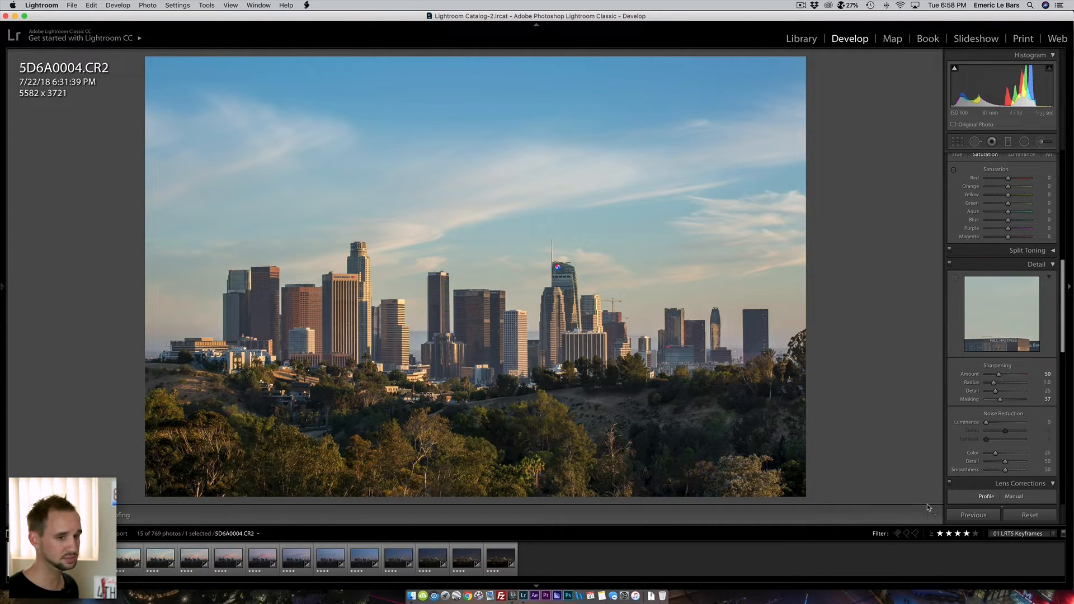
Step: Set the Luminance noise reduction to 5
left_click(1048, 422)
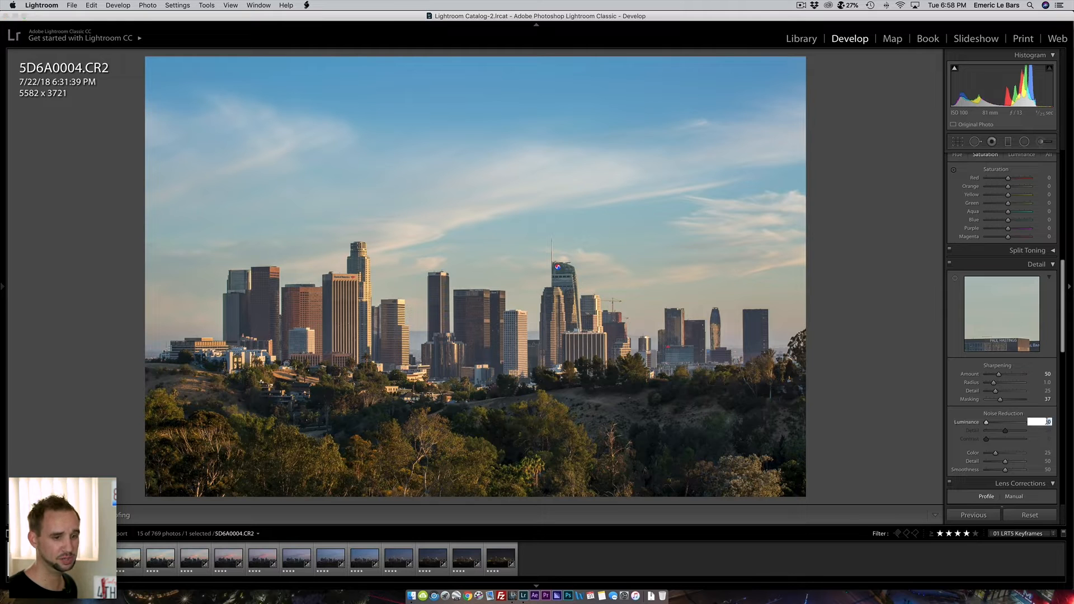
type("5")
key("Return")
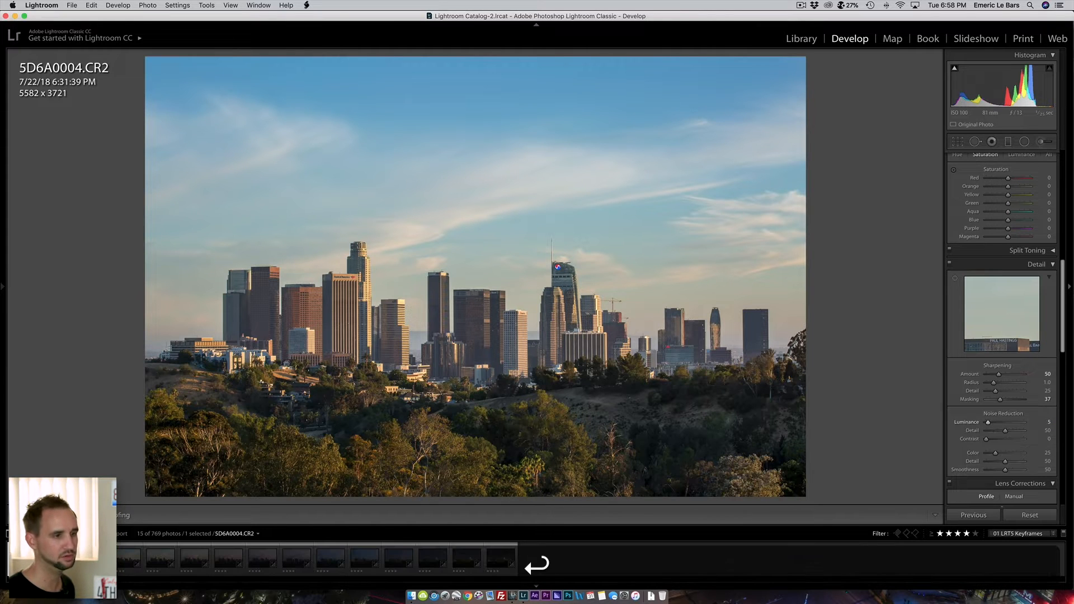
Step: Turn on Remove Chromatic Aberration and Enable Profile Corrections for the lens
scroll(982, 427, "down", 2)
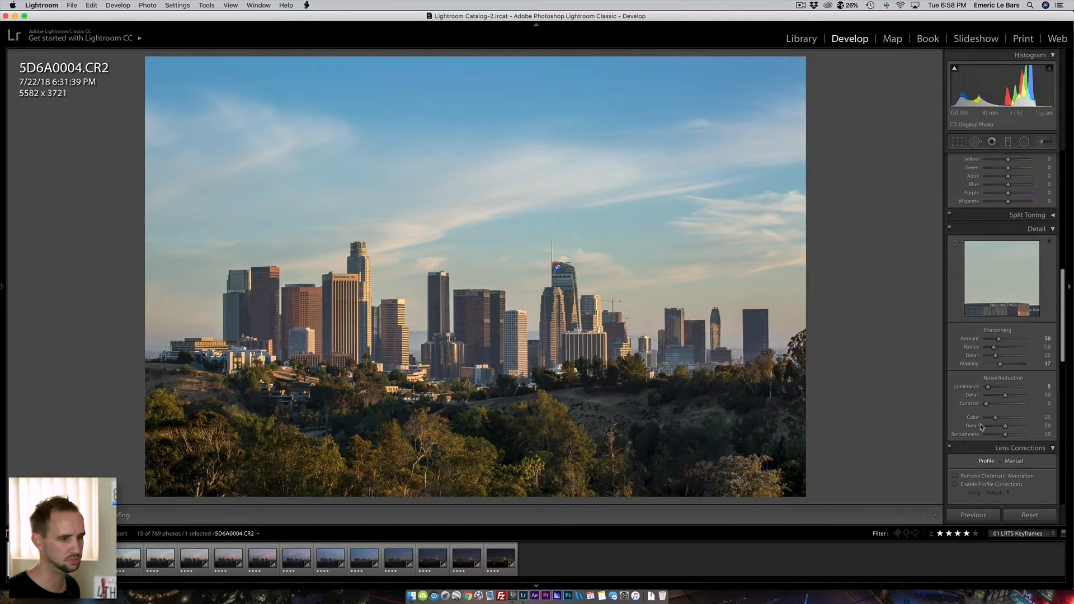
scroll(982, 427, "down", 3)
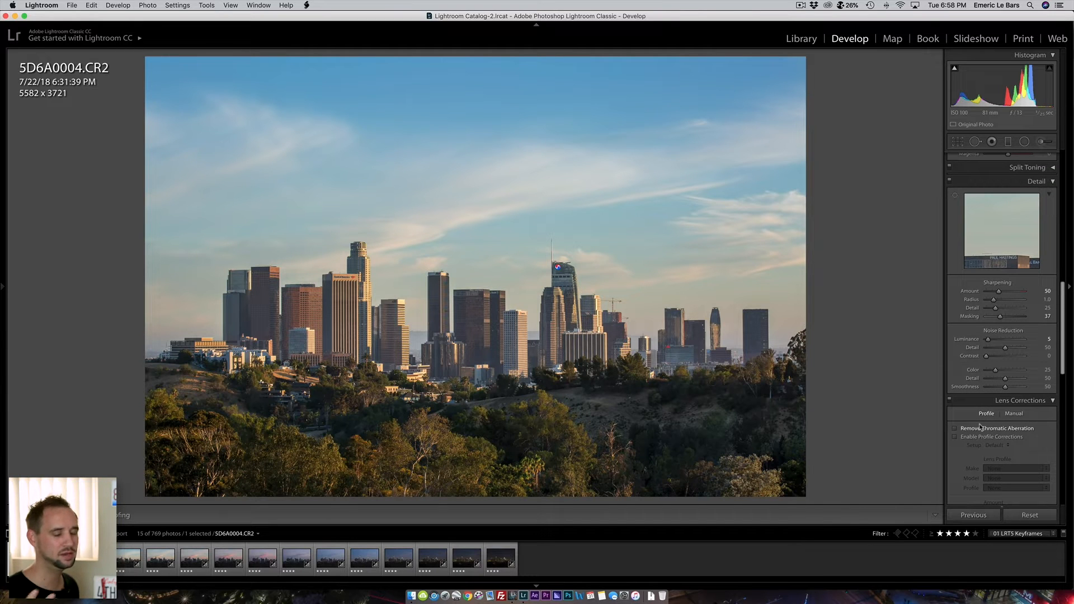
scroll(980, 425, "down", 2)
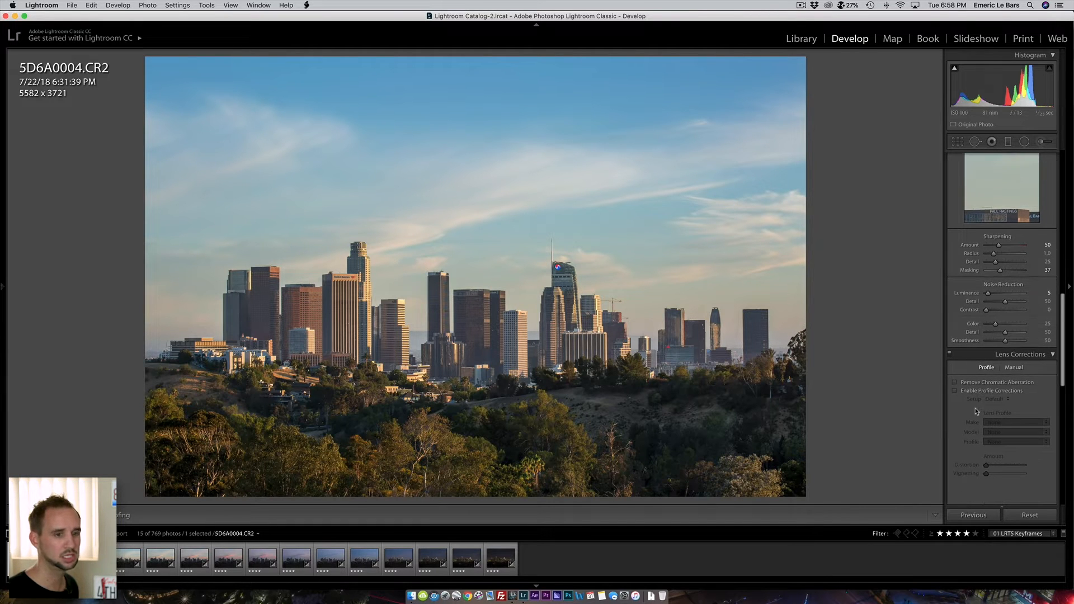
left_click(954, 382)
left_click(956, 391)
scroll(986, 393, "down", 3)
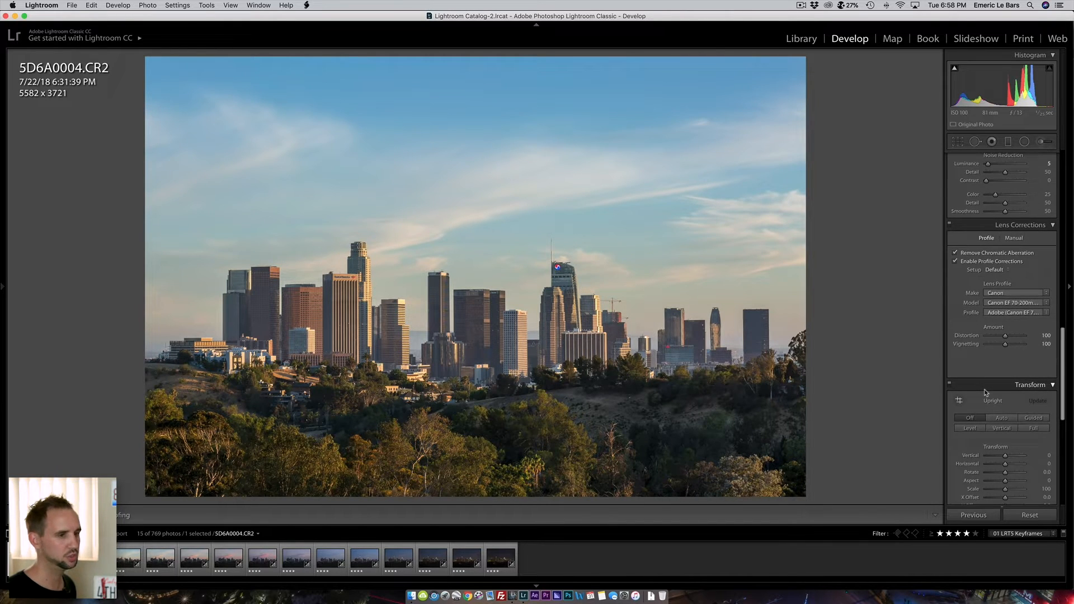
Step: Select the keyframes from the first through the last and run the 01 LRTimelapse Sync Keyframes script
scroll(986, 392, "down", 5)
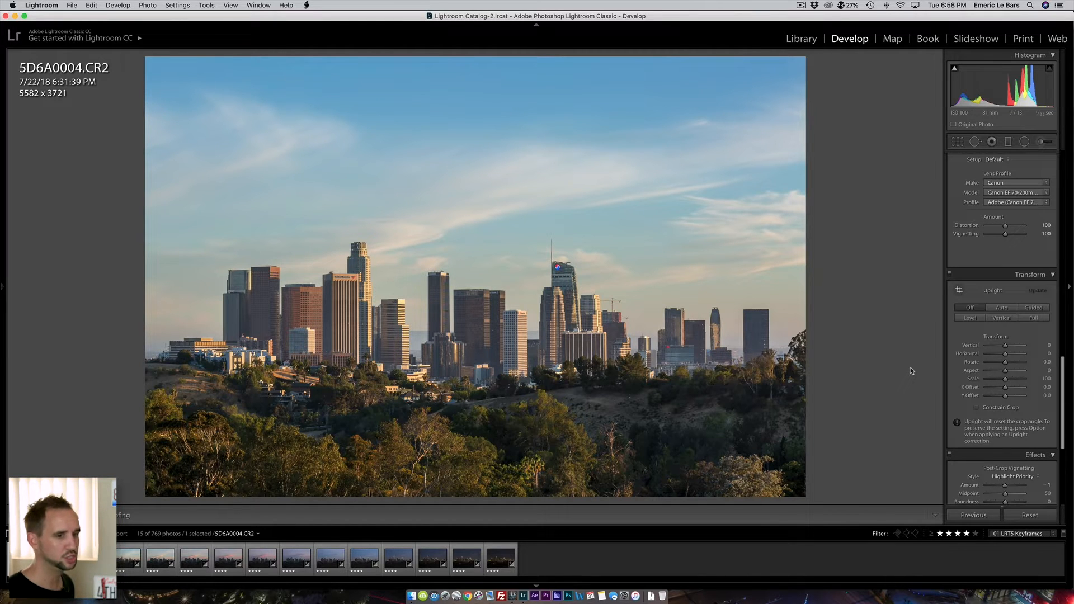
scroll(1008, 437, "up", 10)
scroll(1003, 421, "up", 3)
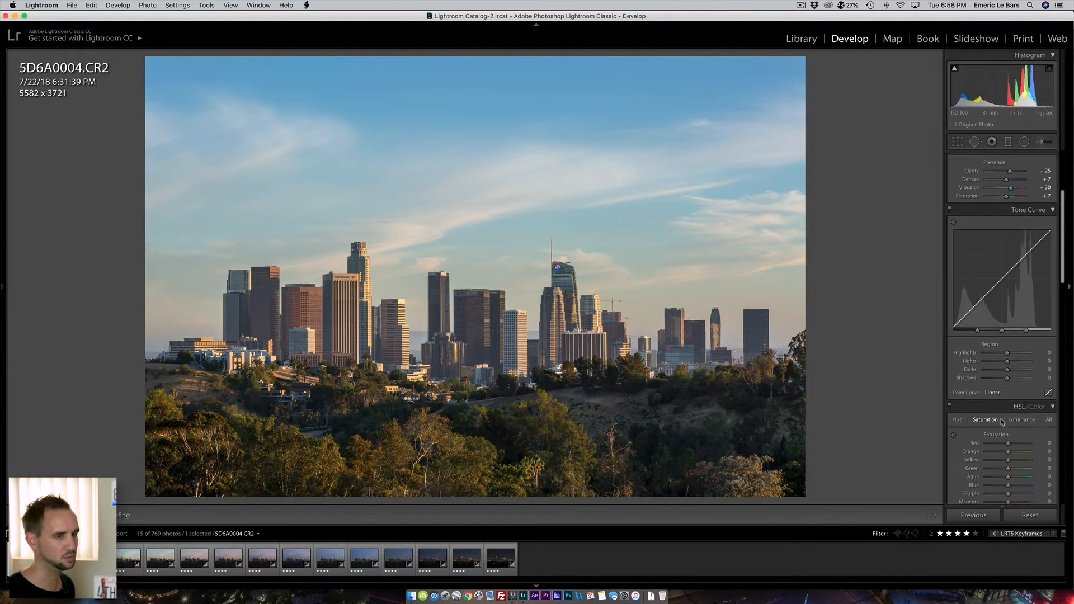
scroll(1001, 418, "up", 5)
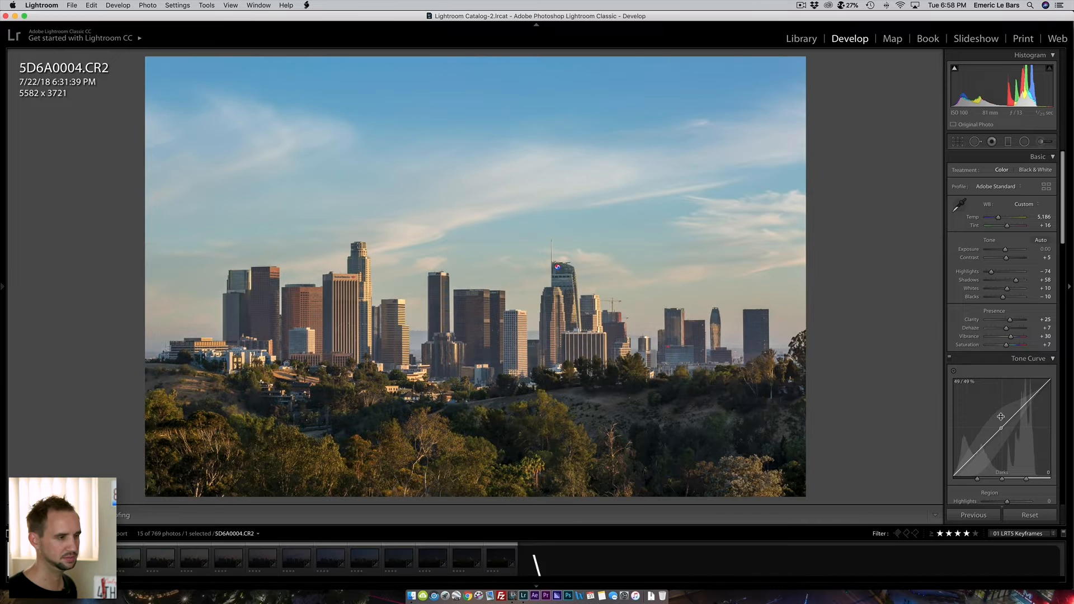
left_click(496, 547, "shift")
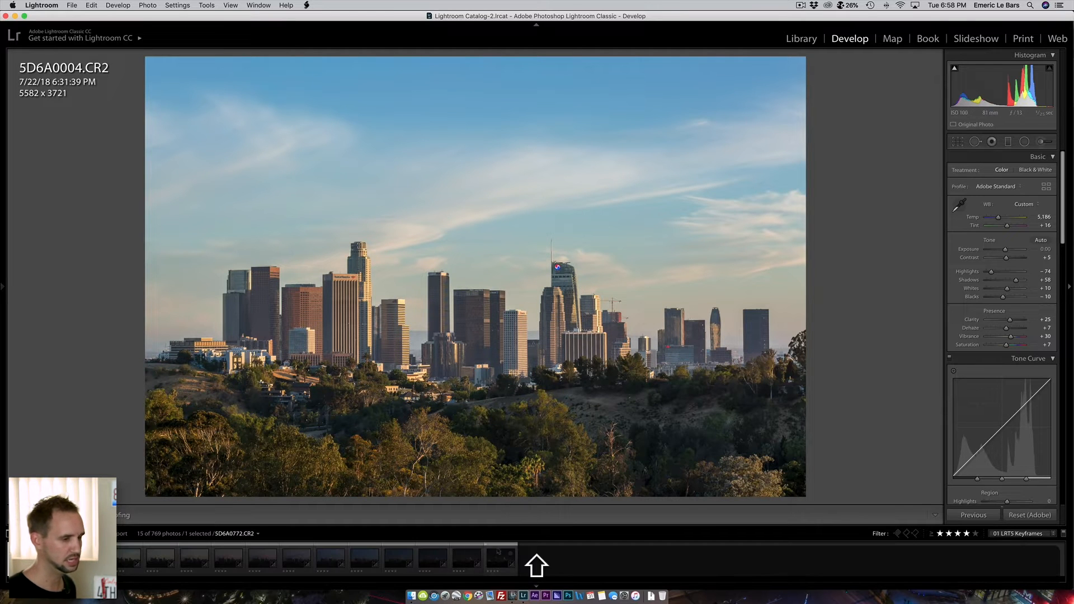
left_click(306, 5)
left_click(319, 31)
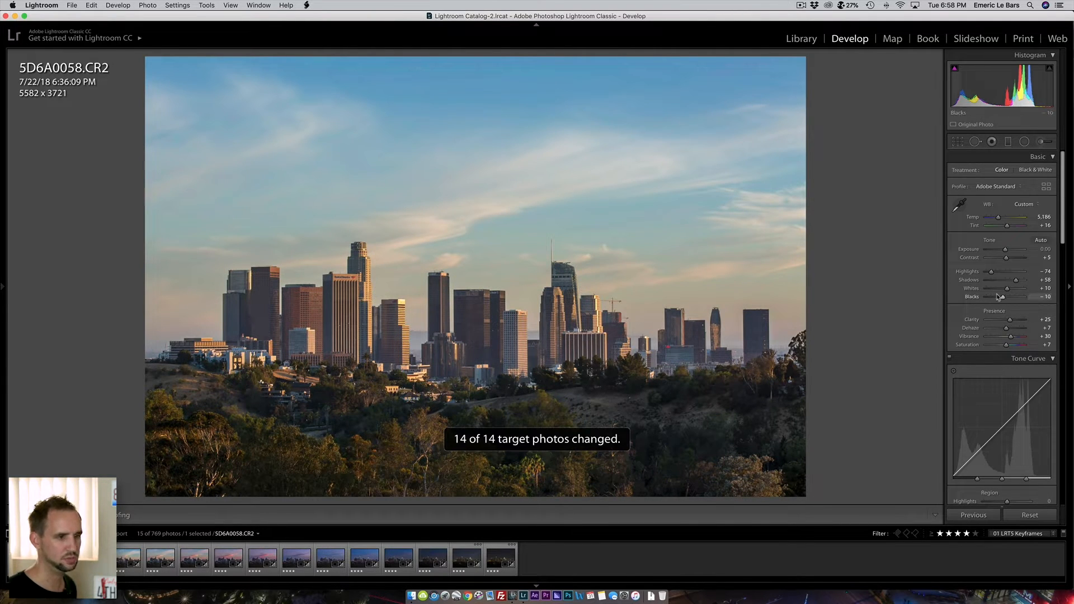
Step: On the second keyframe, 5D6A0058.CR2, set Exposure to +0.10, Temp to 5,190 and Tint to +18
left_click_drag(1005, 251, 1007, 253)
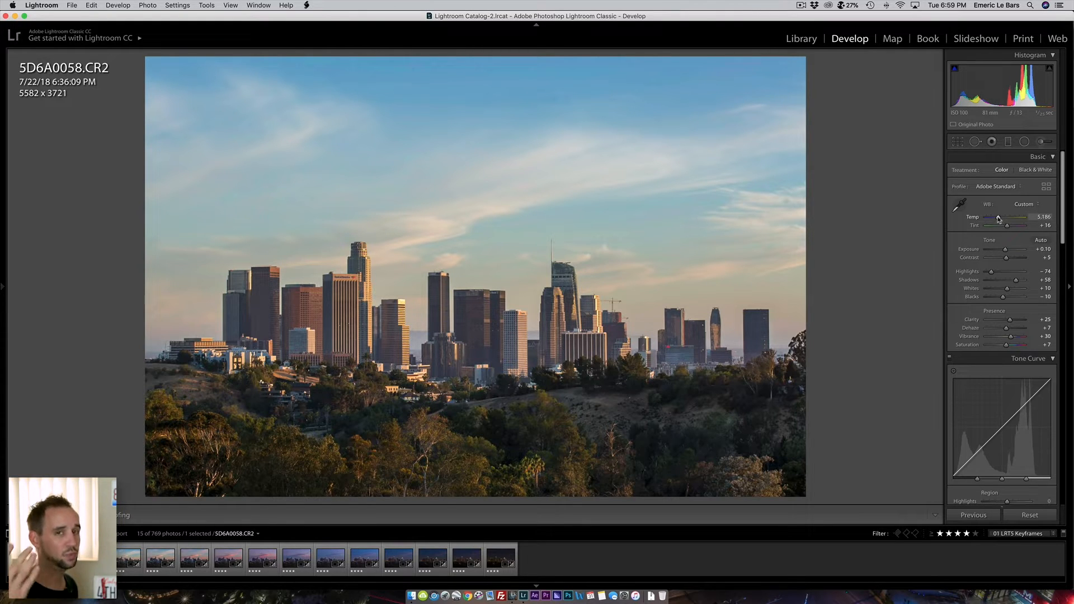
left_click_drag(1000, 218, 1000, 219)
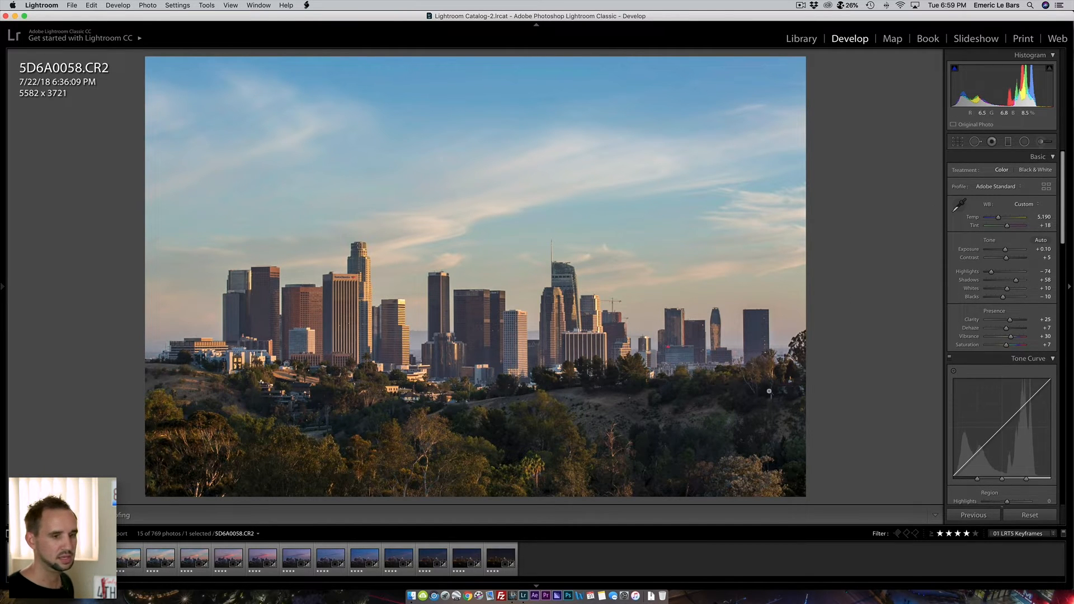
Step: Select the keyframes from the second through the last and sync them with the LRTimelapse Sync Keyframes script
left_click(500, 557, "shift")
left_click(306, 5)
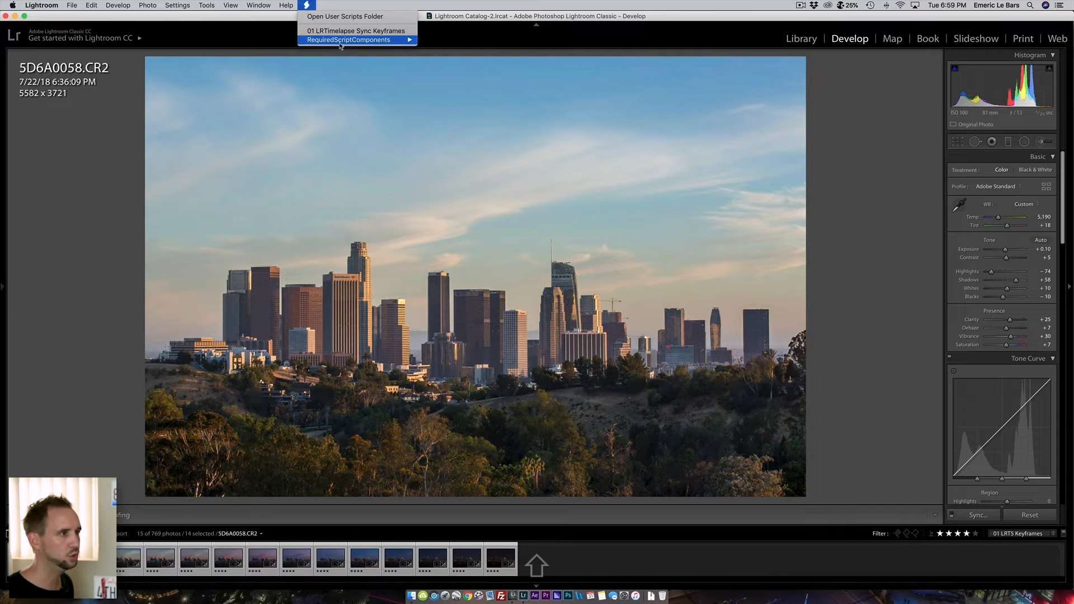
left_click(341, 31)
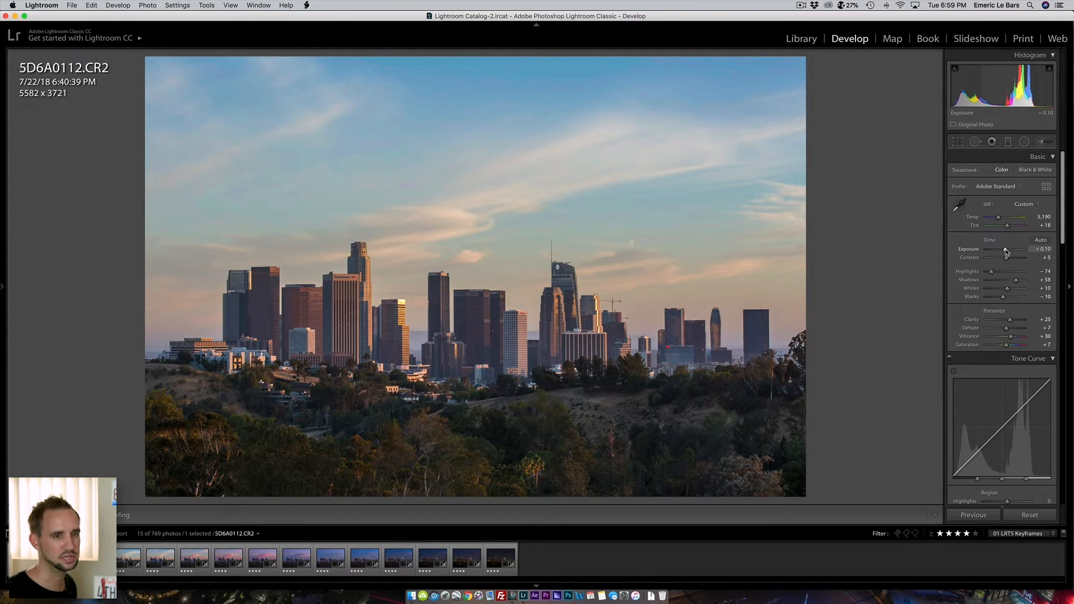
Step: On the third keyframe, 5D6A0112.CR2, set Exposure to +0.20 and the white balance Temp to 5,325
left_click_drag(1006, 250, 1007, 250)
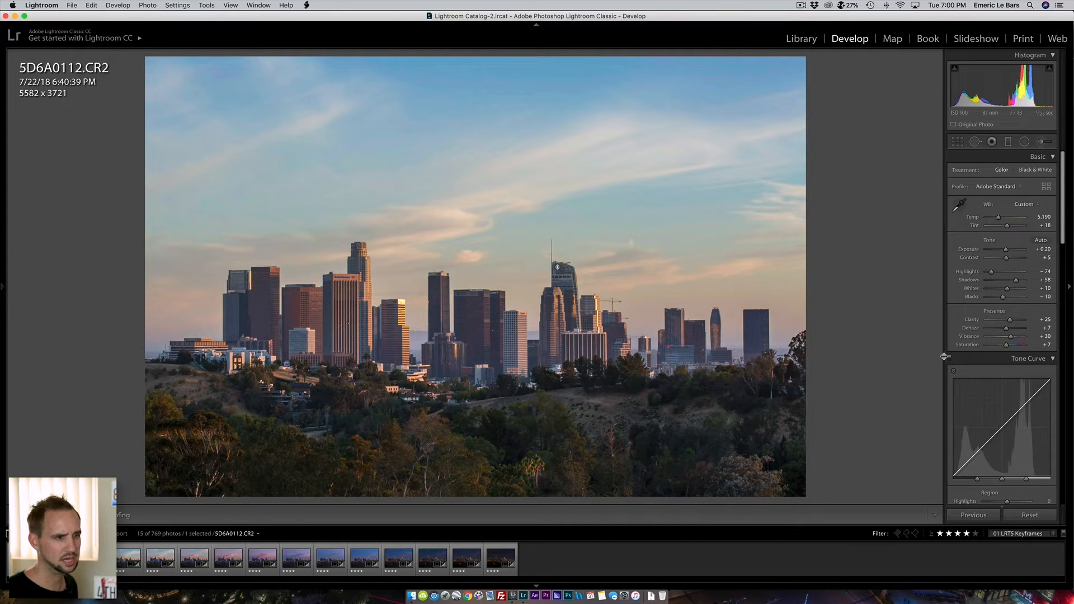
left_click_drag(999, 219, 1000, 220)
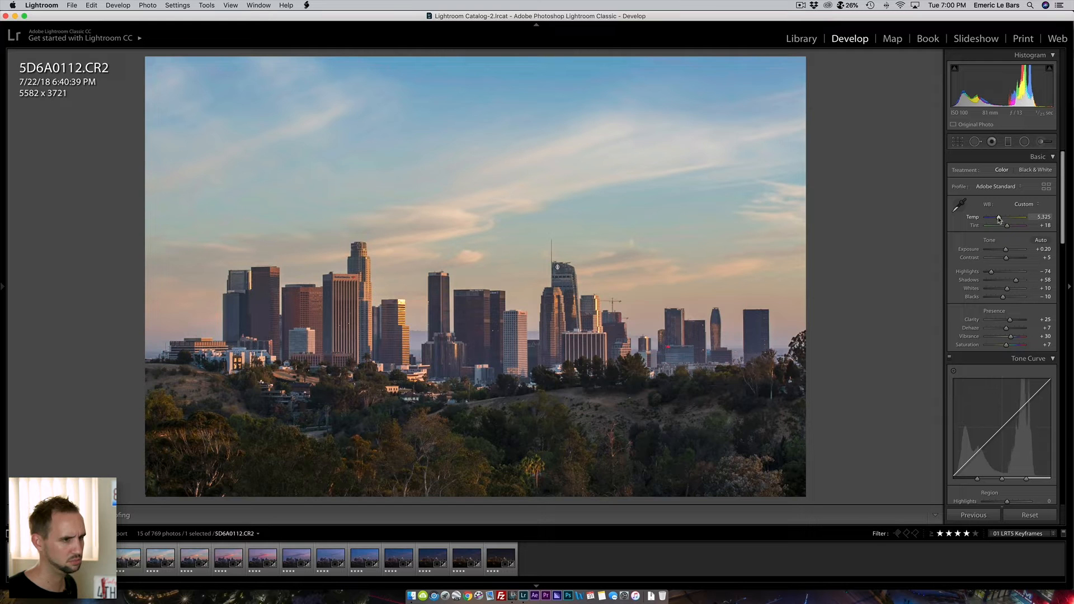
key("F2")
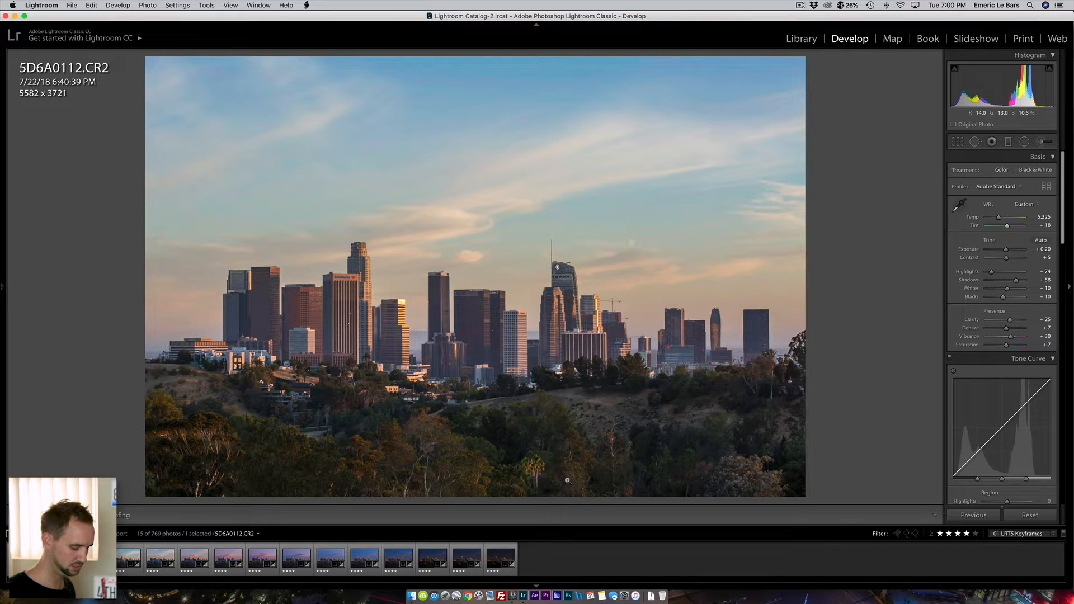
Step: Compare the third keyframe with its unedited version and inspect the downtown skyline up close
key("backslash")
key("backslash")
key("backslash")
key("backslash")
left_click(551, 298)
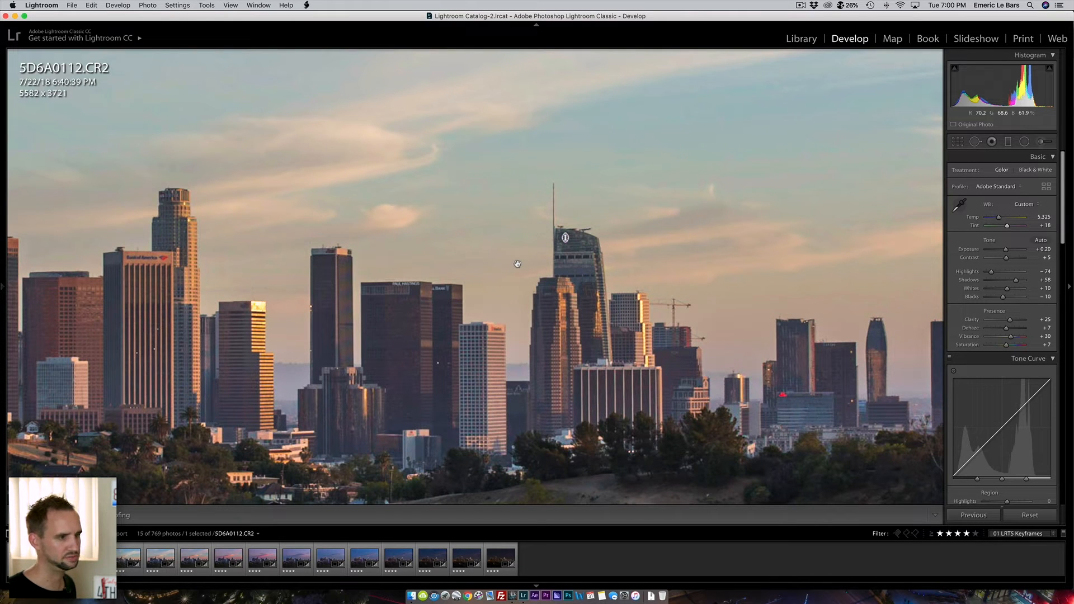
left_click_drag(410, 249, 541, 240)
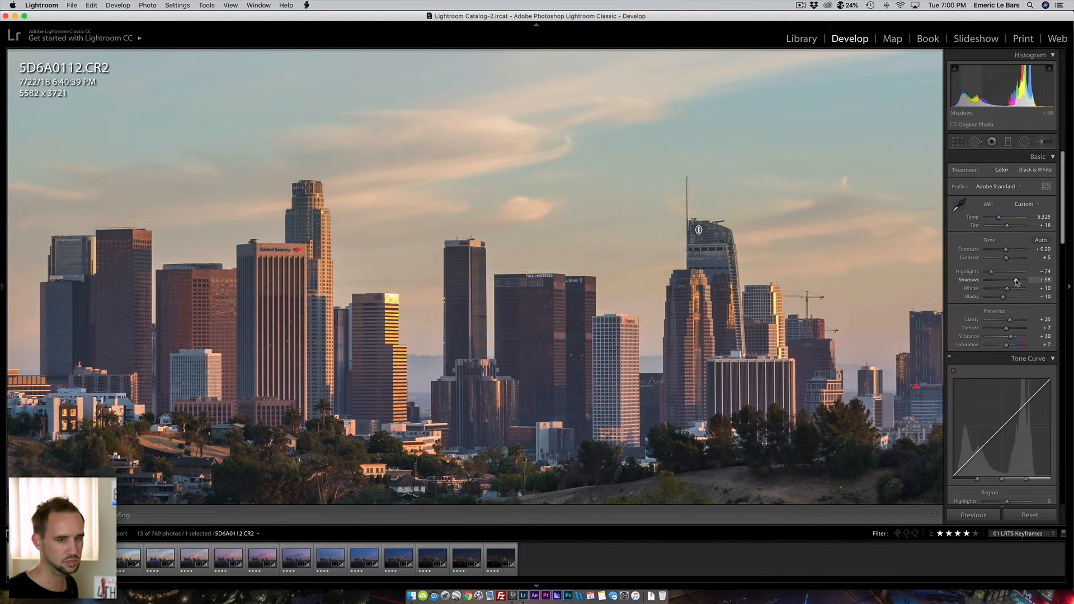
Step: Set Shadows to +49 on the third keyframe, 5D6A0112.CR2, and sync it to all following keyframes with the LRTimelapse Sync Keyframes script
left_click_drag(1016, 281, 1014, 282)
left_click(668, 338)
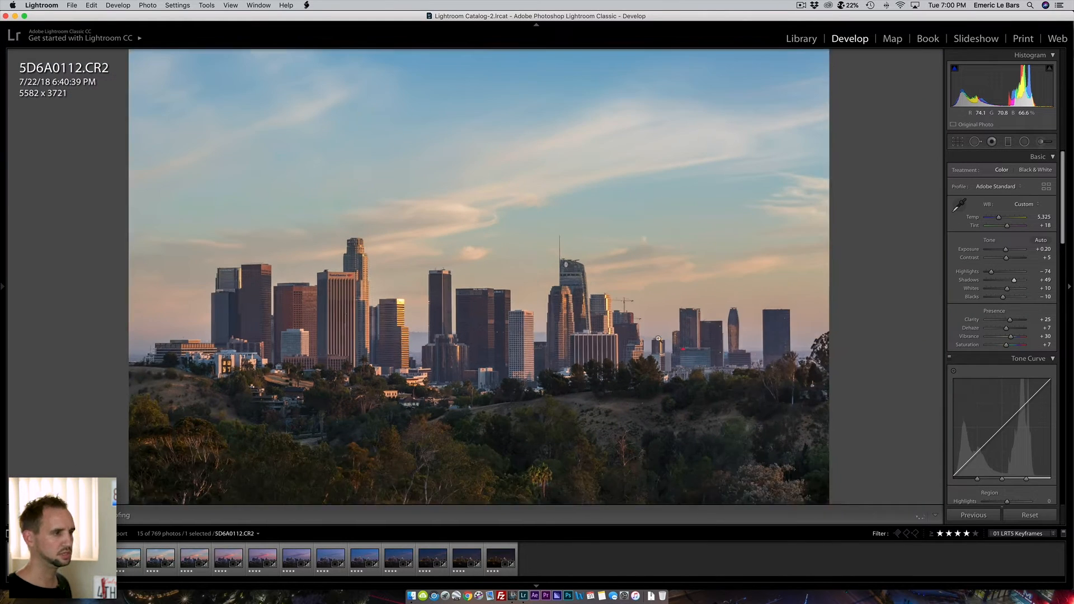
left_click(488, 561, "shift")
key("super+alt+s")
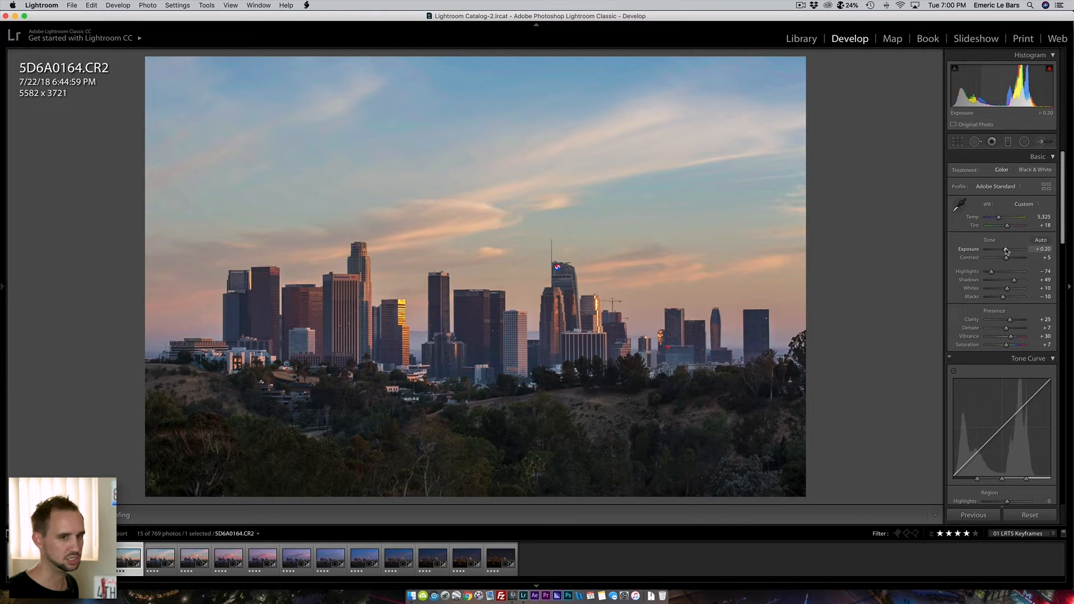
Step: On the fourth keyframe, 5D6A0164.CR2, set Exposure to +0.40, Temp to 5,387 and Tint to +20, and sync it to all following keyframes
left_click_drag(1007, 251, 1009, 227)
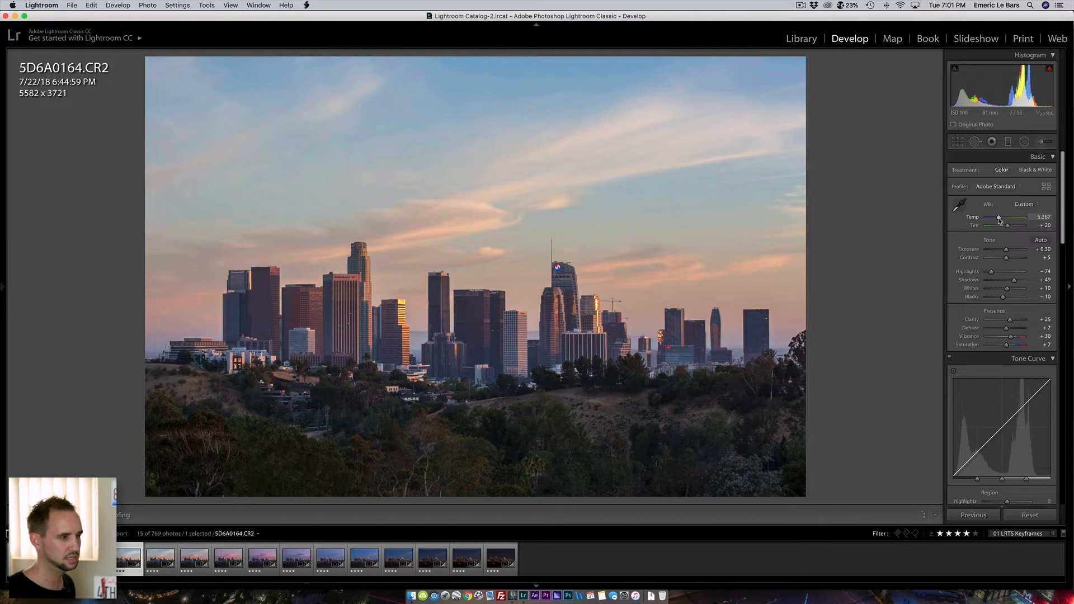
left_click_drag(1006, 250, 1008, 250)
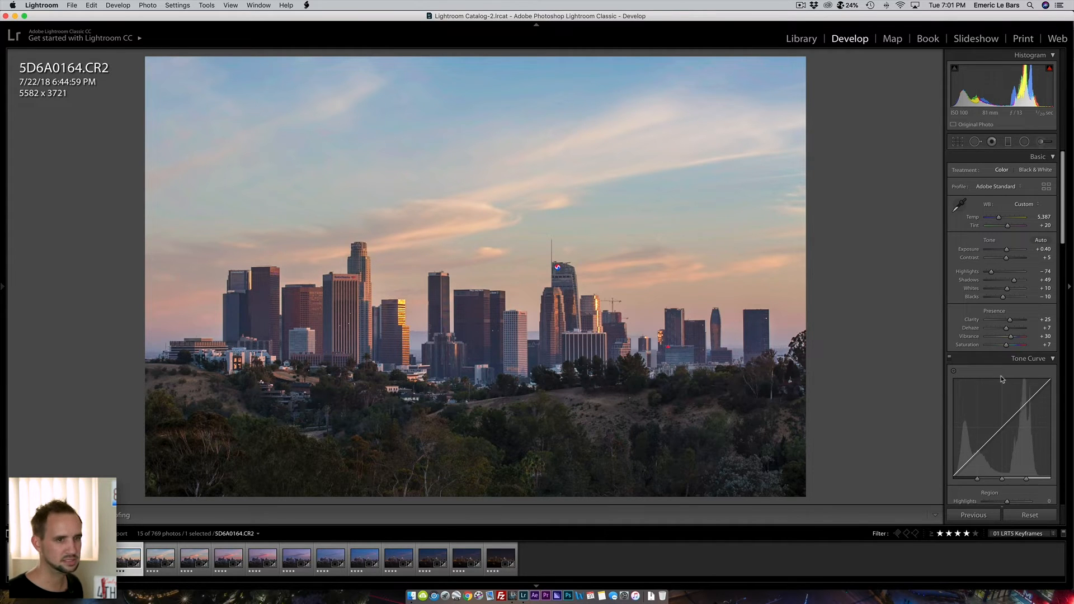
left_click(501, 559, "shift")
left_click(307, 5)
left_click(336, 28)
Step: On the fifth keyframe, 5D6A0220.CR2, set Exposure to +0.55, Temp to 5,517 and Tint to +21
left_click(161, 547)
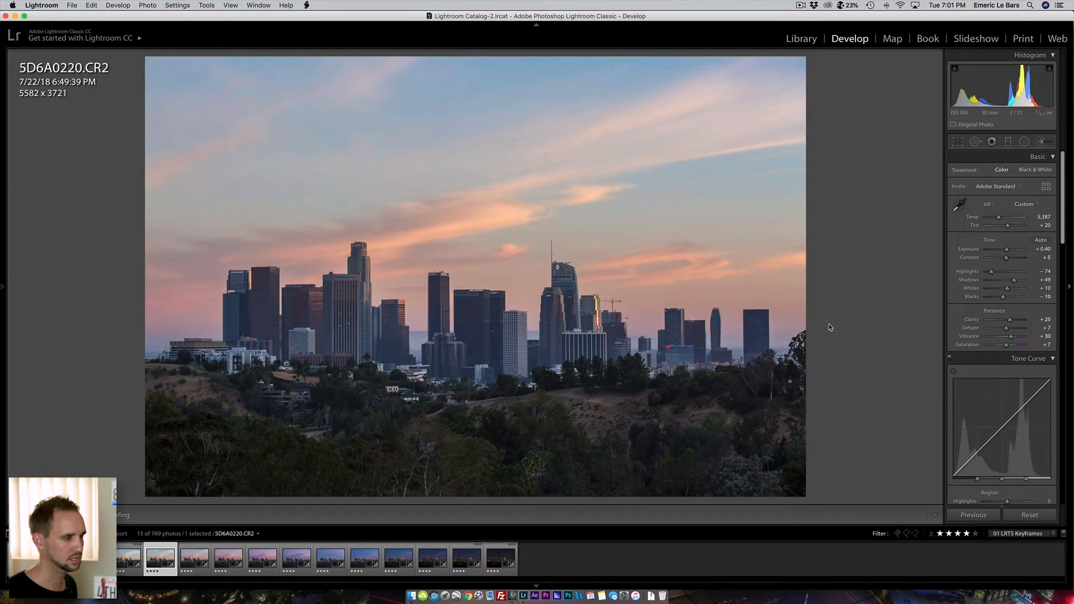
left_click(195, 554)
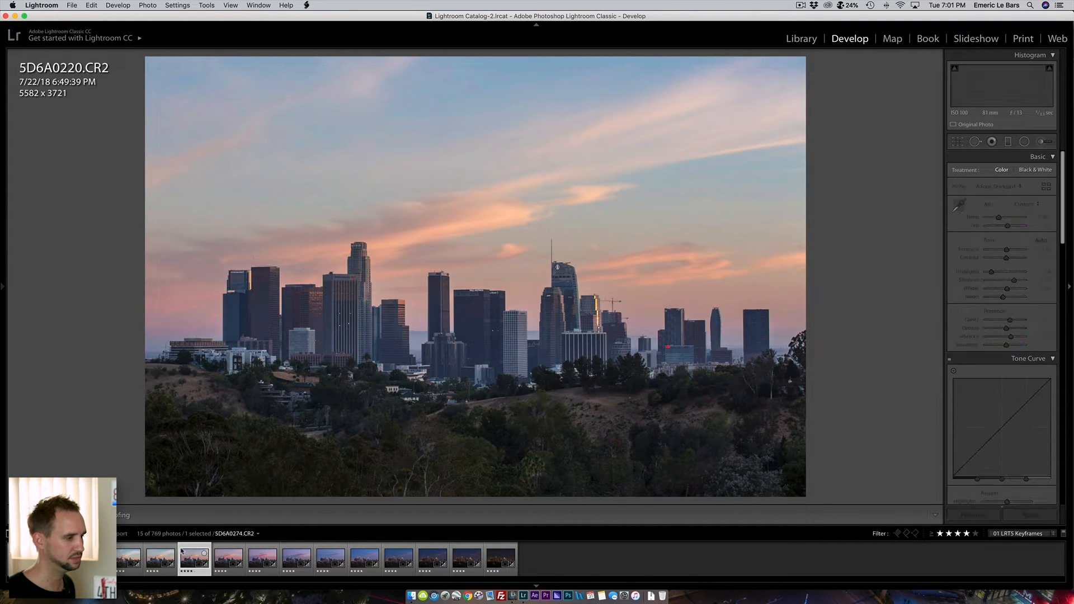
left_click(159, 554)
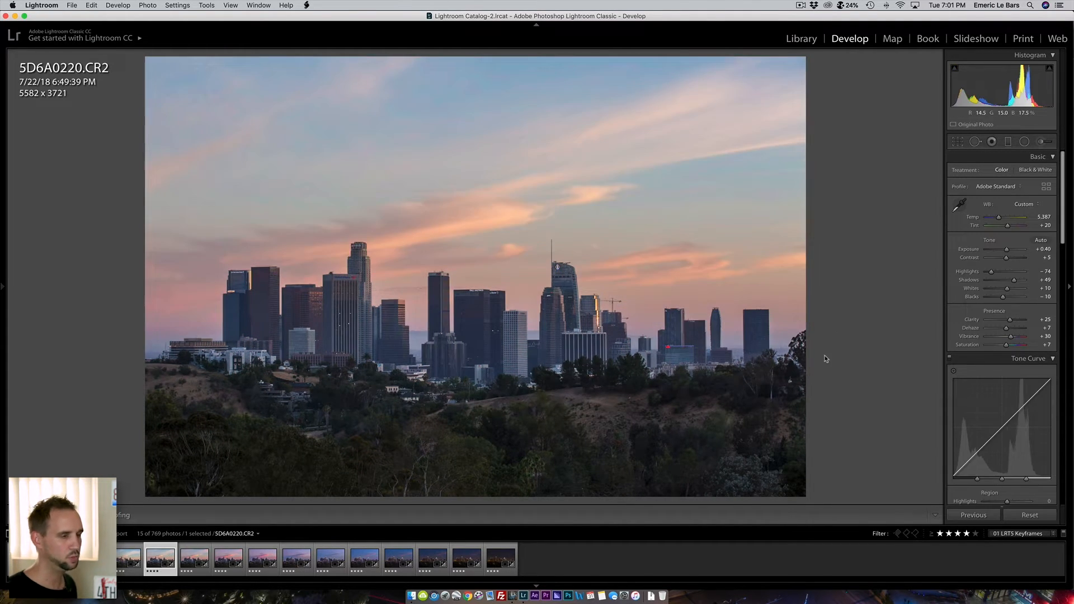
left_click_drag(1007, 250, 1008, 252)
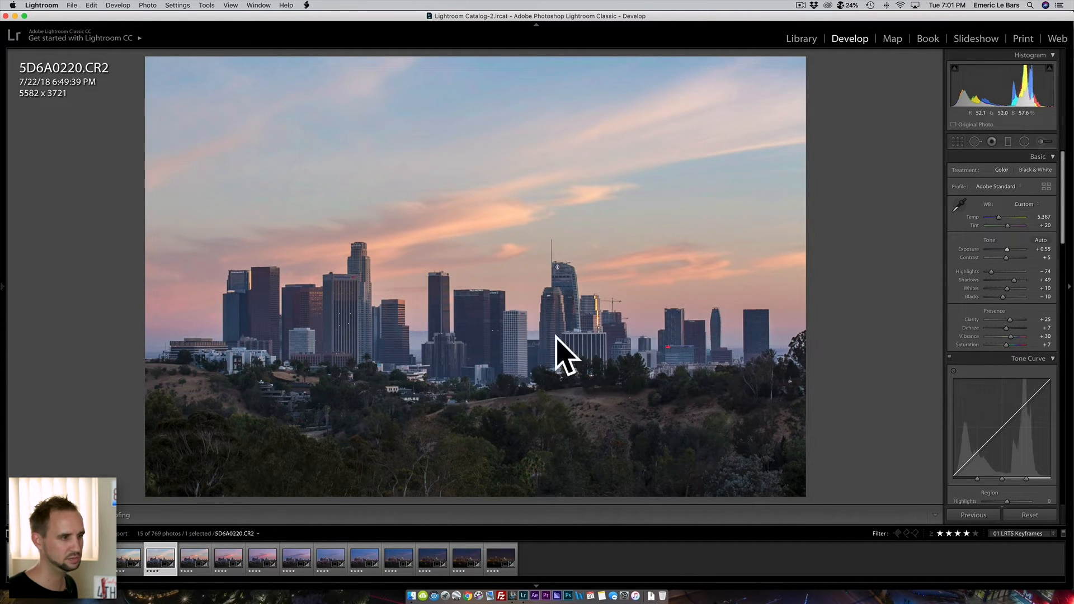
left_click_drag(1000, 218, 1000, 219)
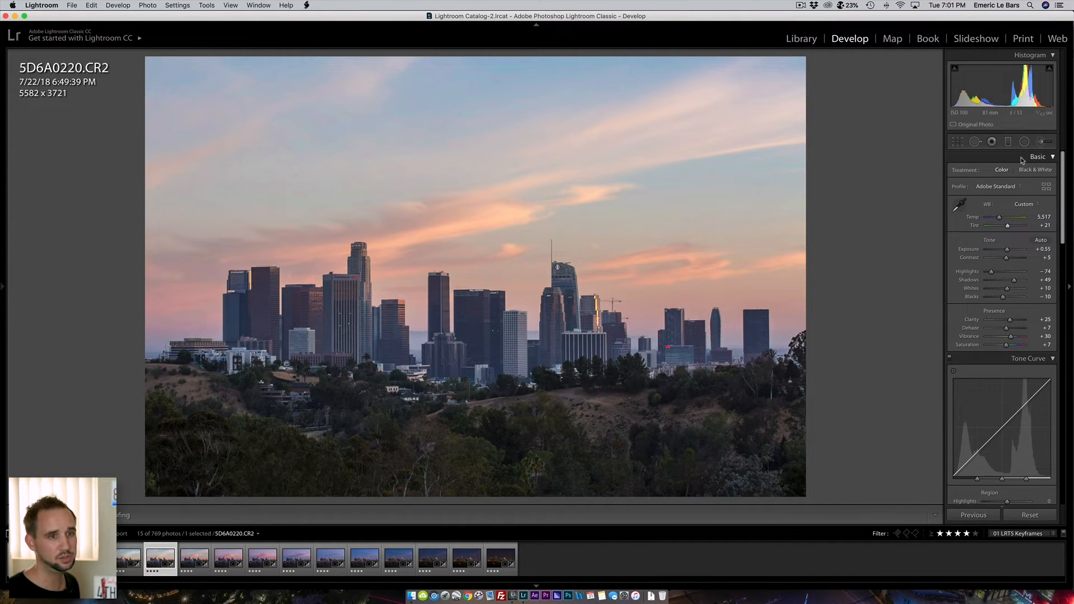
Step: Review the graduated filter placements on the fifth keyframe, then close the filter tool
left_click(1010, 143)
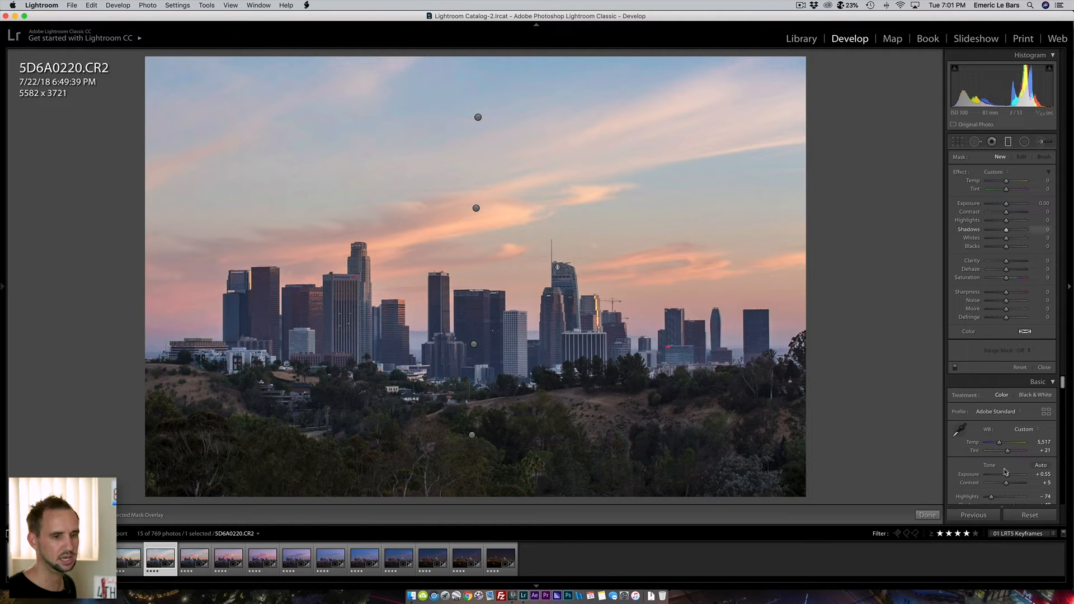
left_click(927, 515)
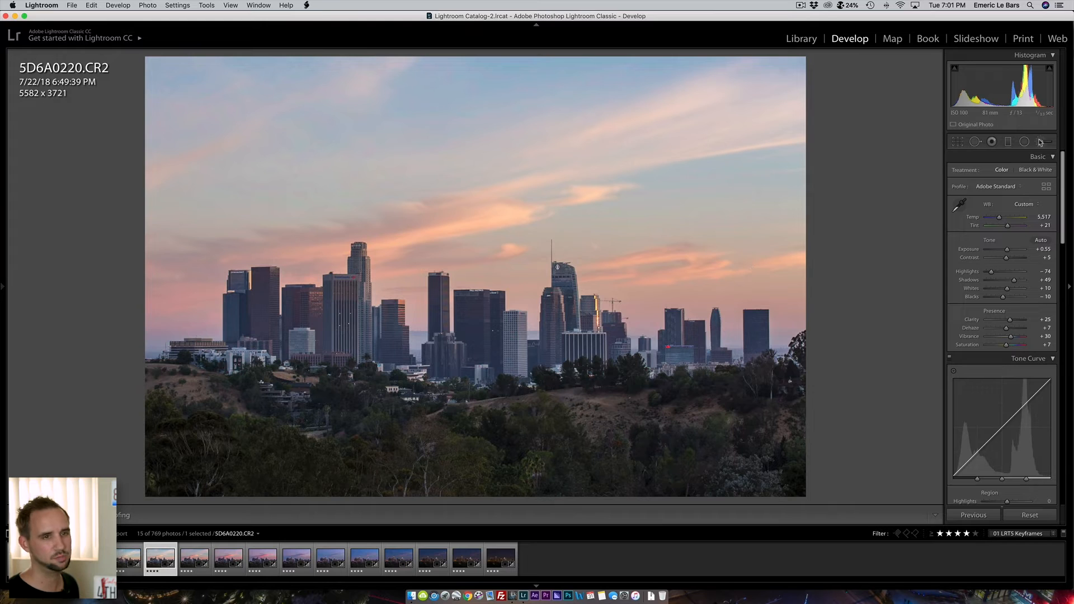
Step: Test maximum HSL saturation for Red, Purple and Magenta one by one on the fifth keyframe, resetting each color
scroll(1010, 374, "down", 4)
scroll(1009, 374, "down", 5)
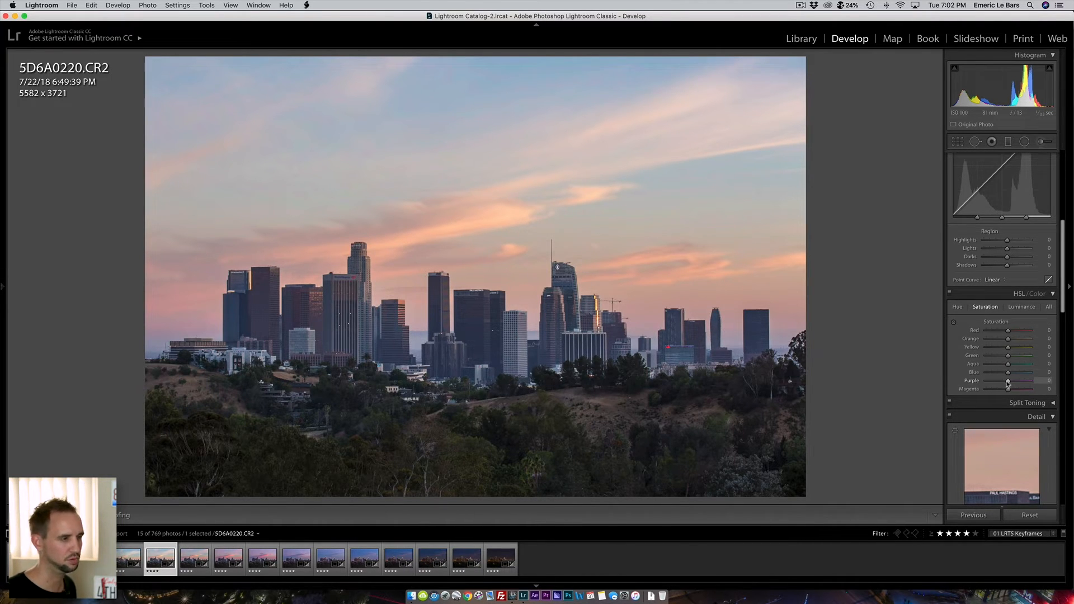
left_click_drag(1011, 332, 1059, 334)
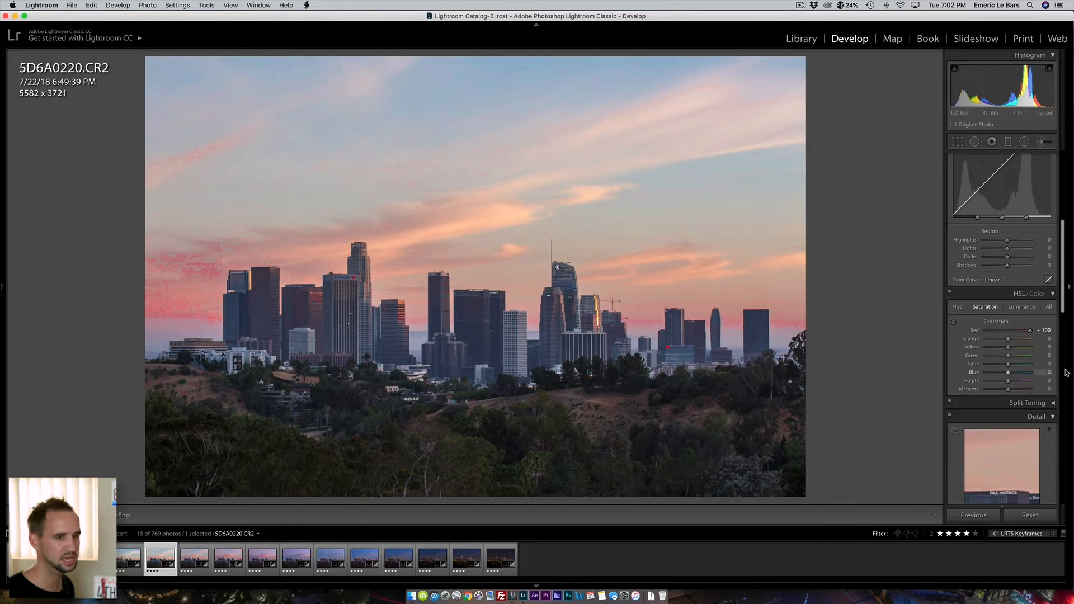
double_click(973, 331)
left_click_drag(1008, 381, 1062, 383)
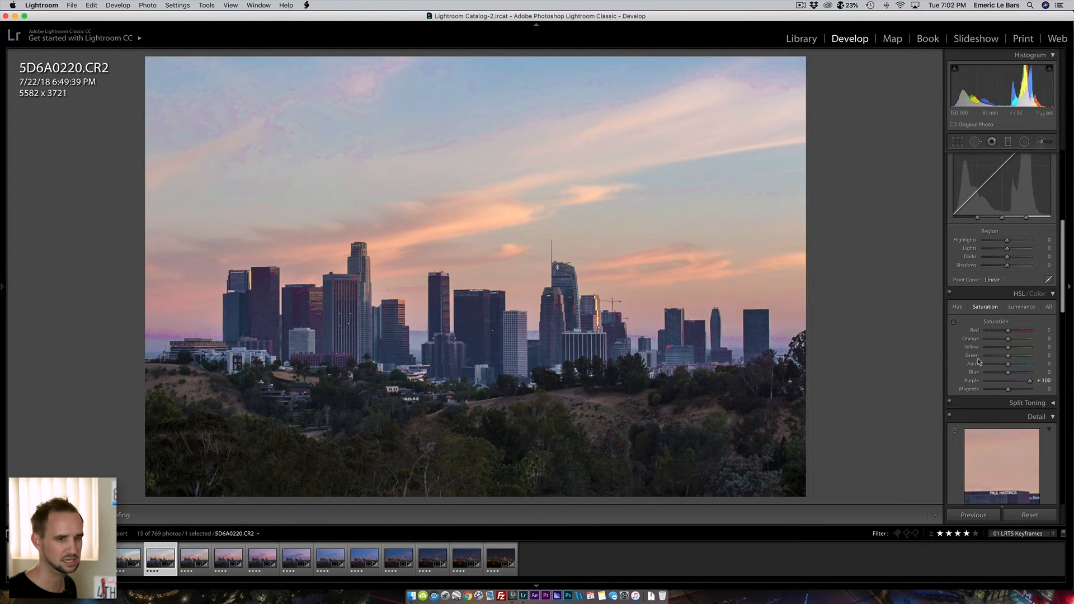
double_click(976, 381)
left_click_drag(1008, 390, 1062, 391)
double_click(971, 390)
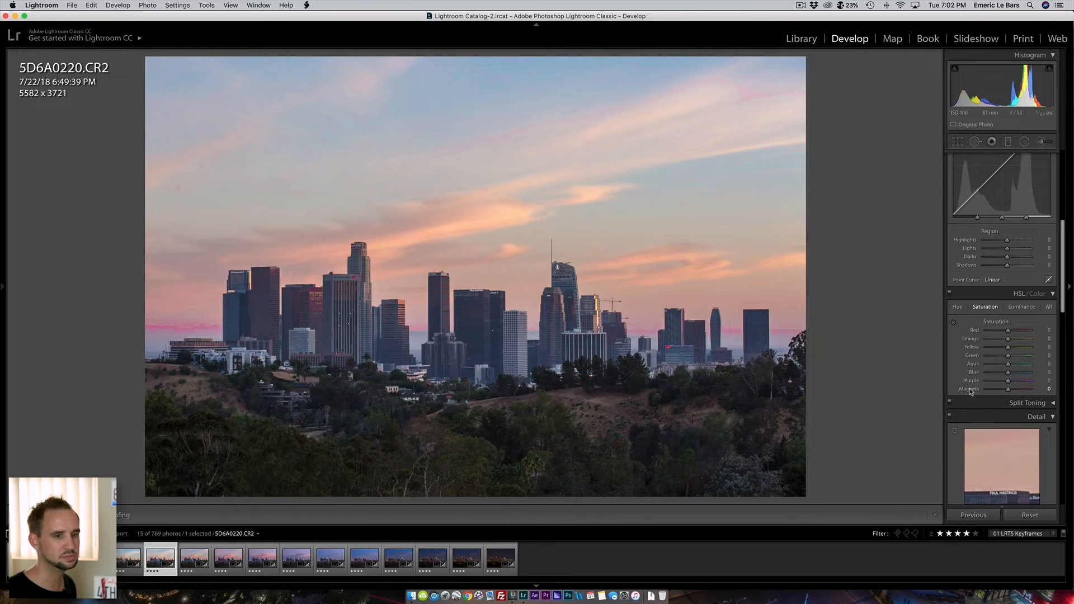
Step: Set the HSL Red saturation of the fifth keyframe to +5
left_click(1048, 330)
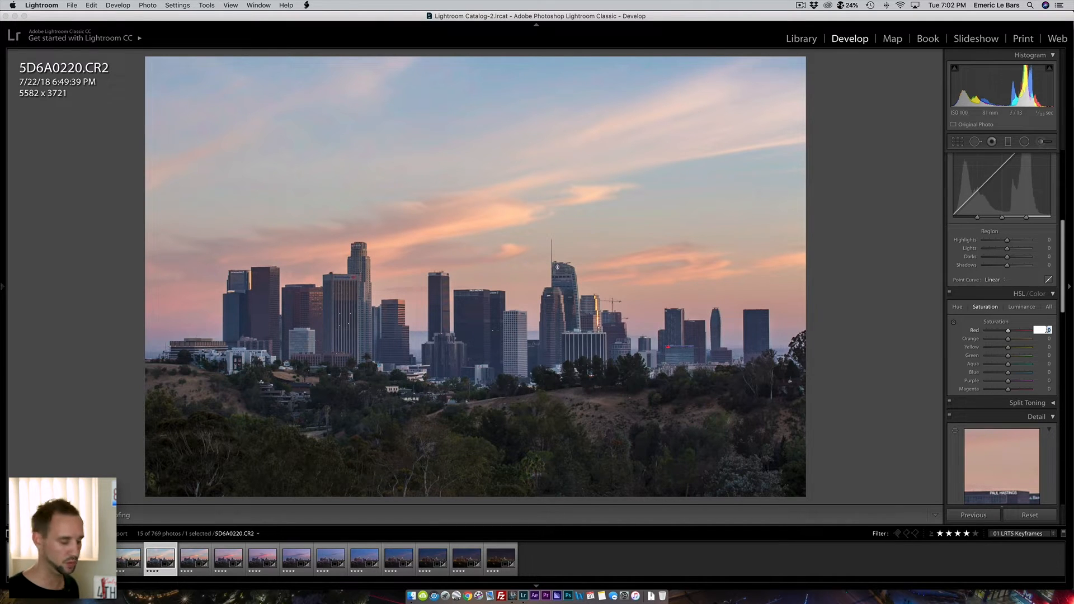
type("5")
key("Return")
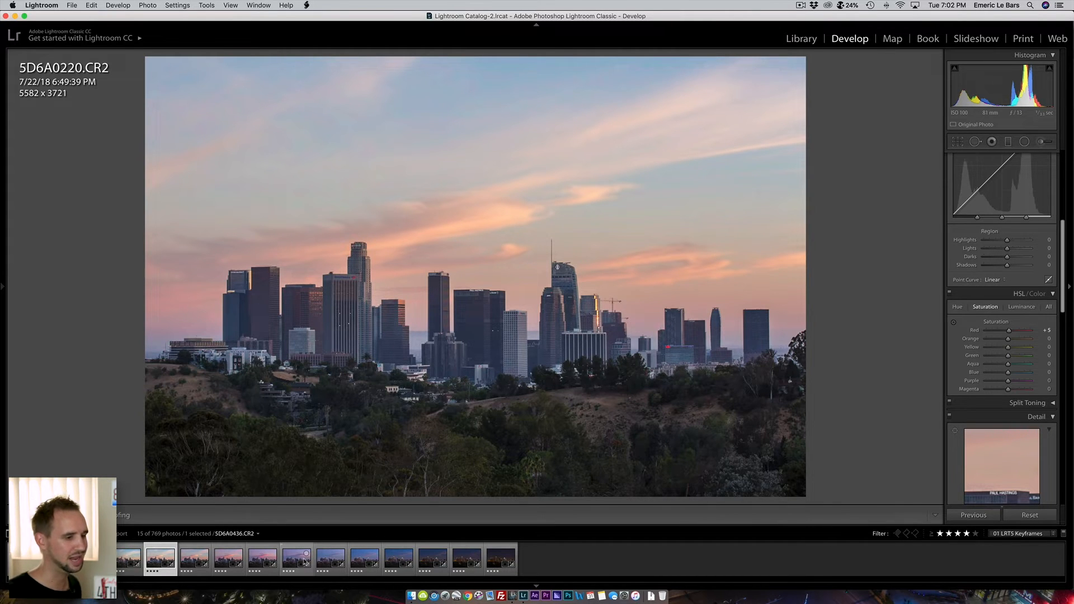
Step: Select the keyframes from the fifth through the last and sync them with the LRTimelapse Sync Keyframes script
scroll(976, 430, "up", 10)
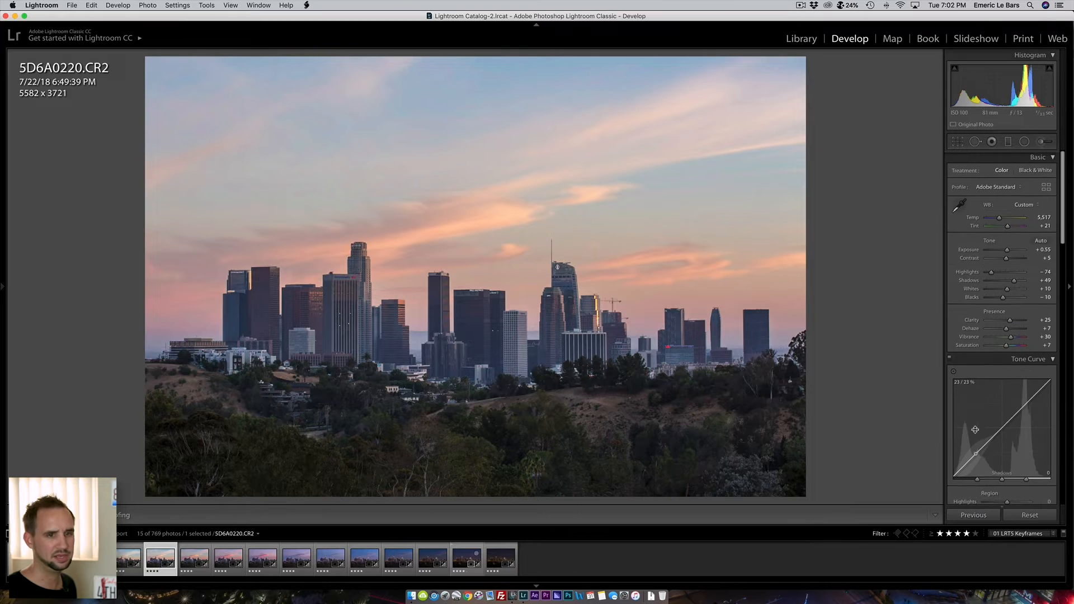
left_click(499, 554, "shift")
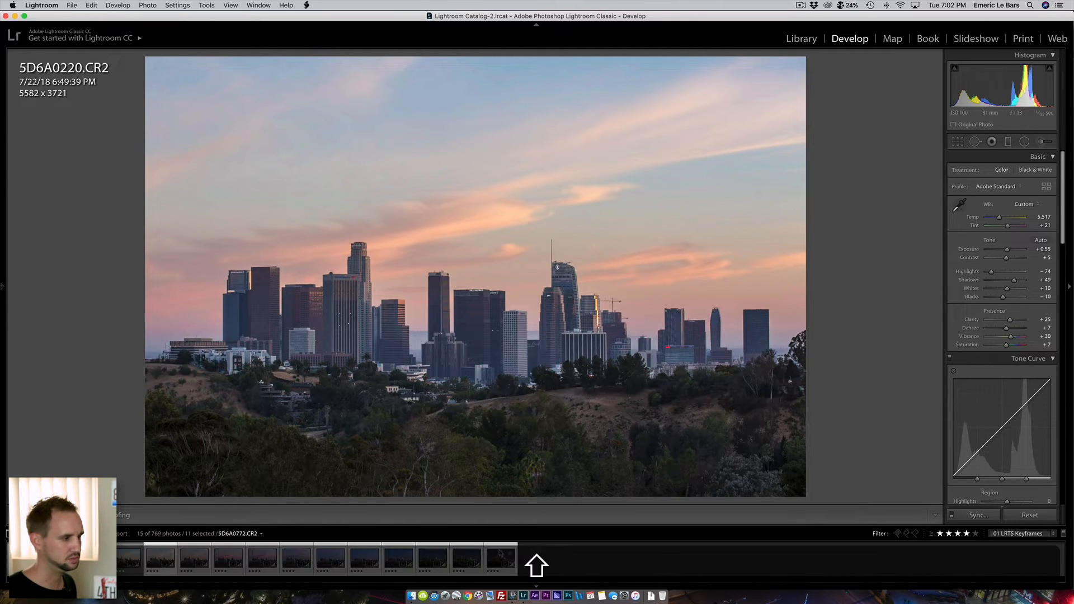
left_click(306, 5)
left_click(347, 36)
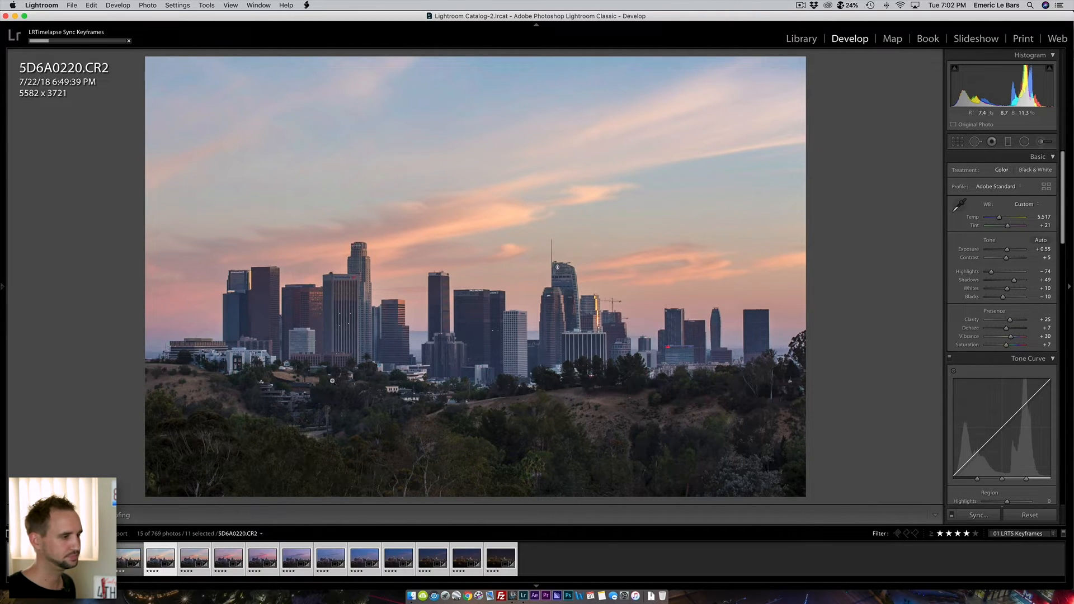
Step: Open the sixth keyframe, 5D6A0274.CR2, and inspect its skyline and clouds up close
left_click(193, 551)
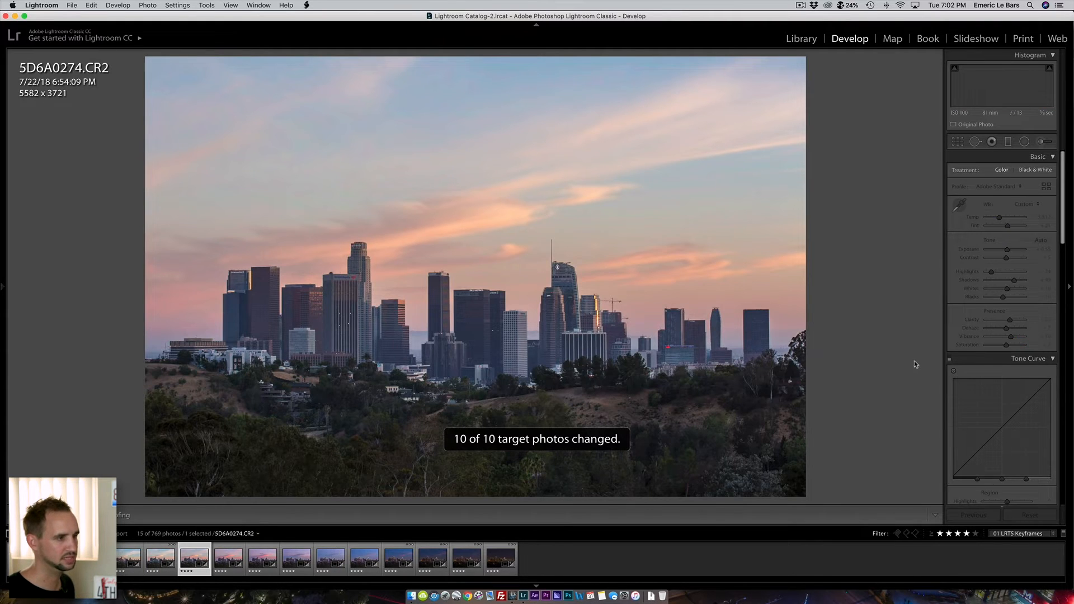
left_click(363, 244)
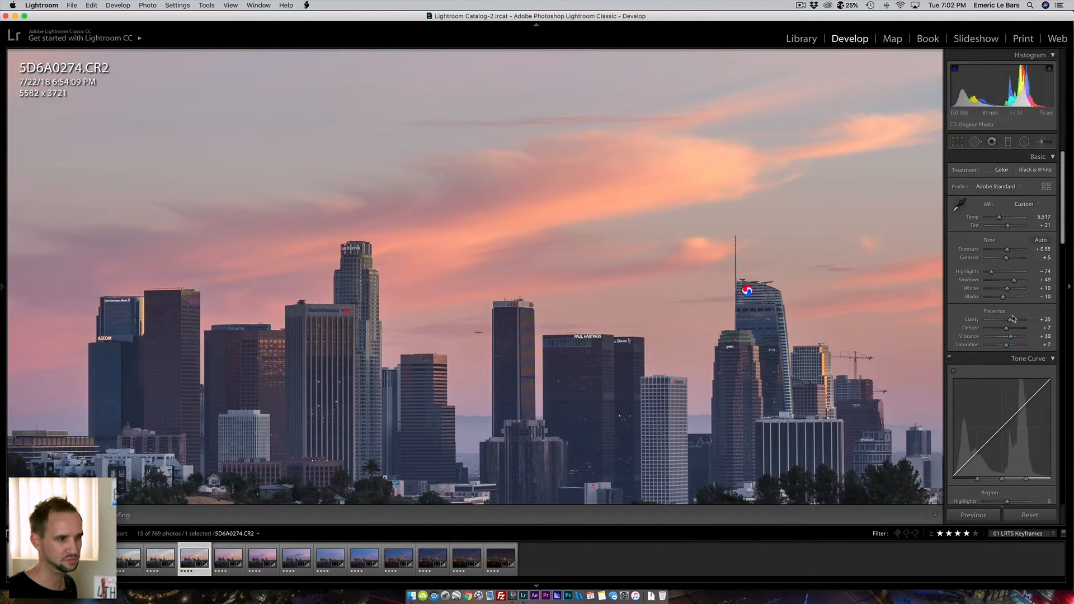
left_click(811, 326)
Step: Try an HSL Red saturation of +10 on the sixth keyframe and compare the photo with and without the HSL adjustments
scroll(977, 312, "down", 10)
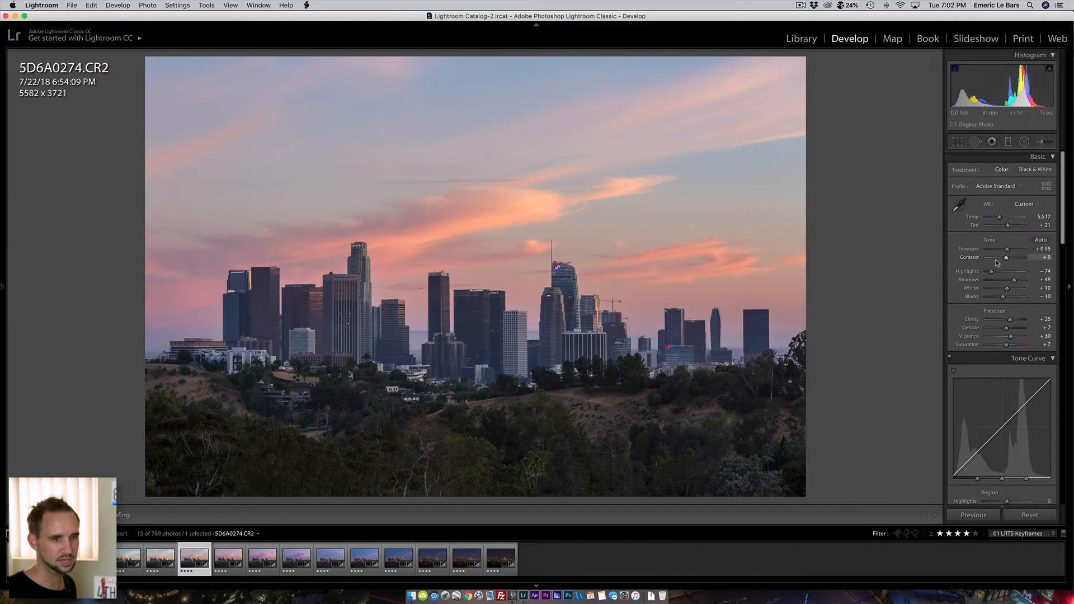
left_click(1048, 269)
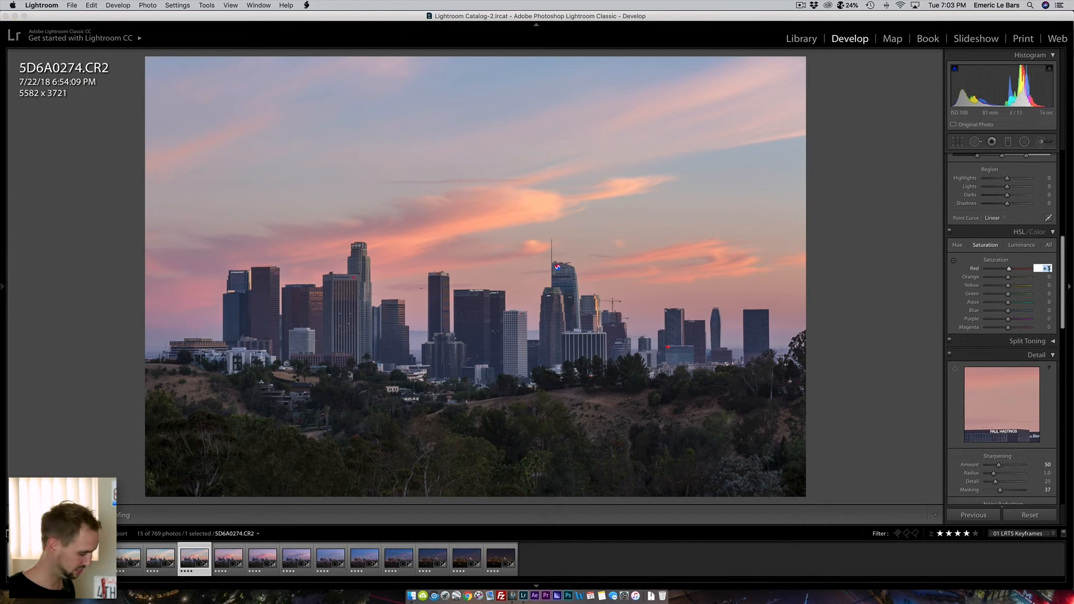
type("10")
key("Return")
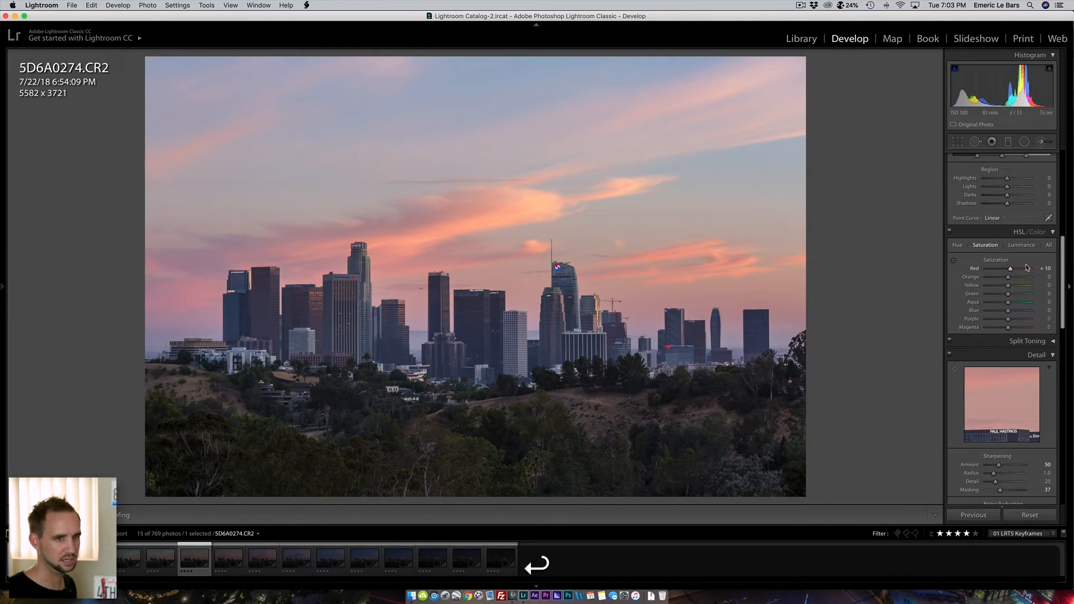
left_click(950, 231)
left_click(950, 231)
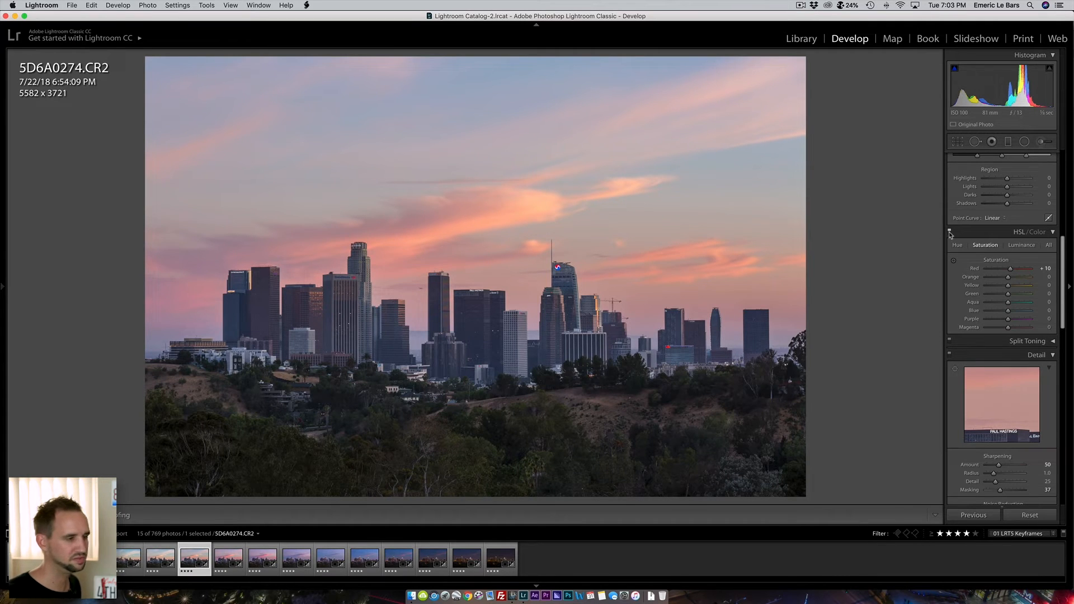
left_click(950, 232)
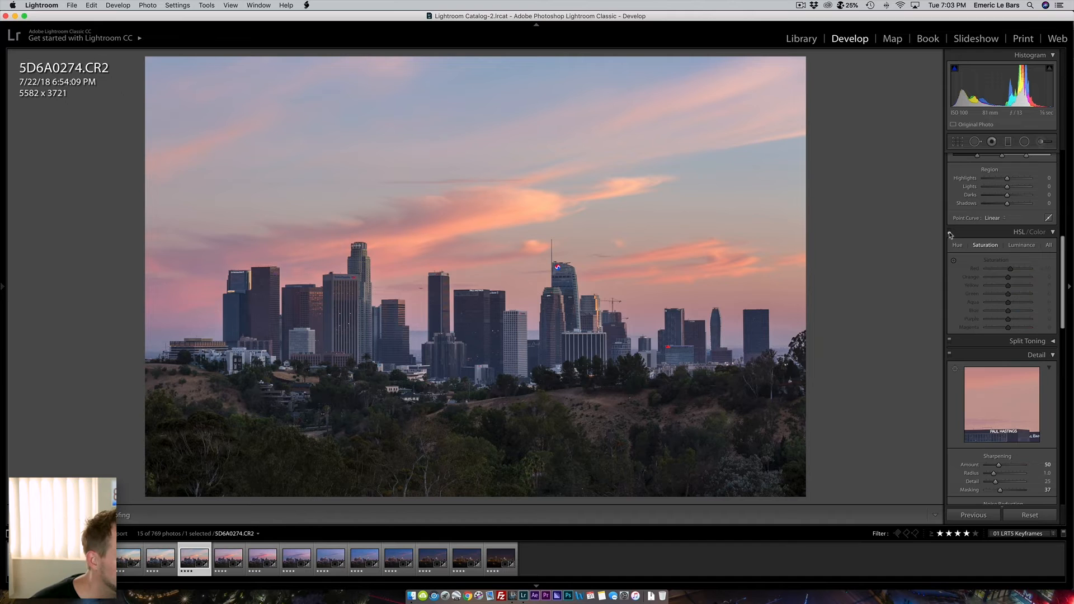
left_click(950, 232)
Step: Set the sixth keyframe's HSL Red saturation to +15 and compare the photo with and without the HSL adjustments
left_click(1047, 269)
type("15")
key("Return")
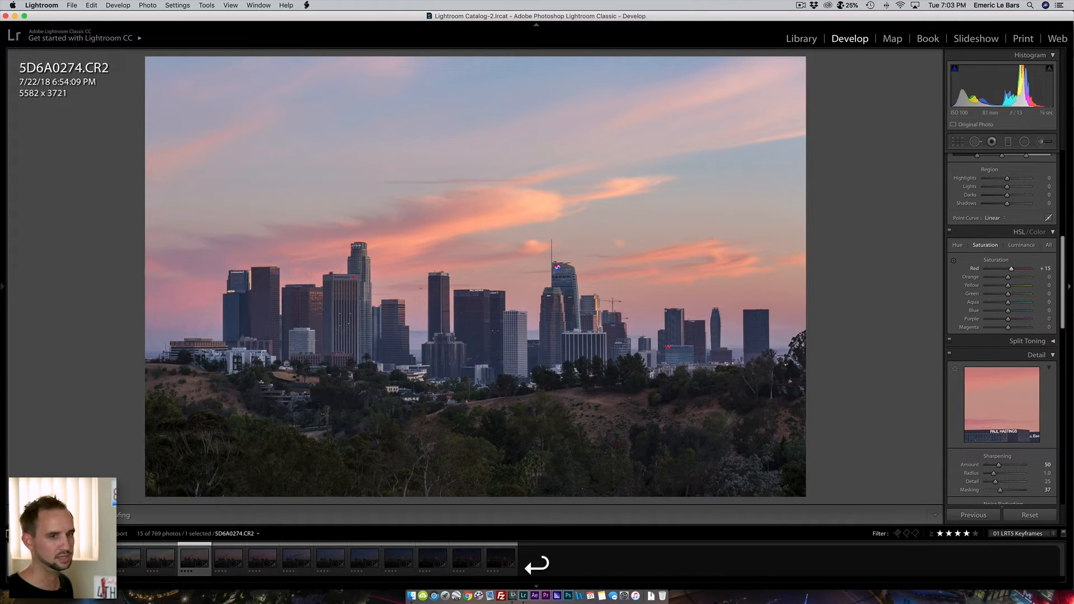
left_click(949, 233)
left_click(949, 233)
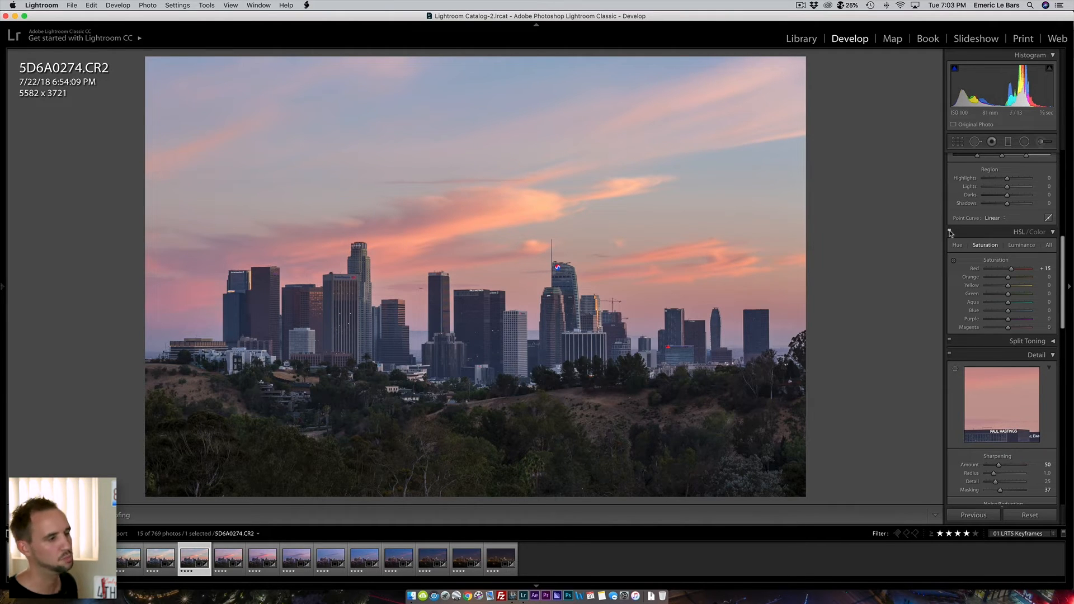
left_click(949, 233)
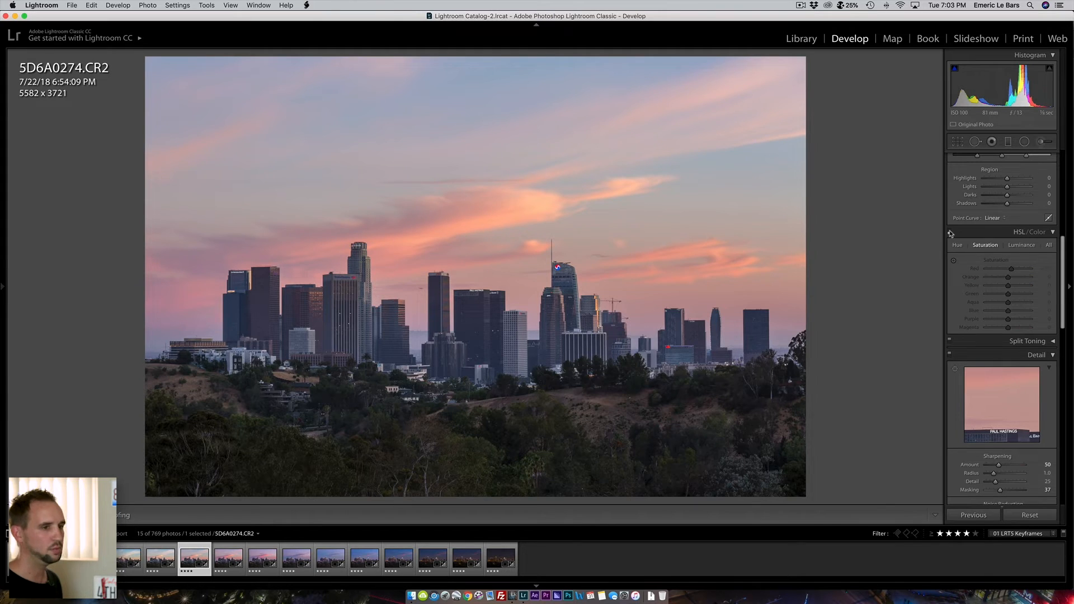
left_click(949, 232)
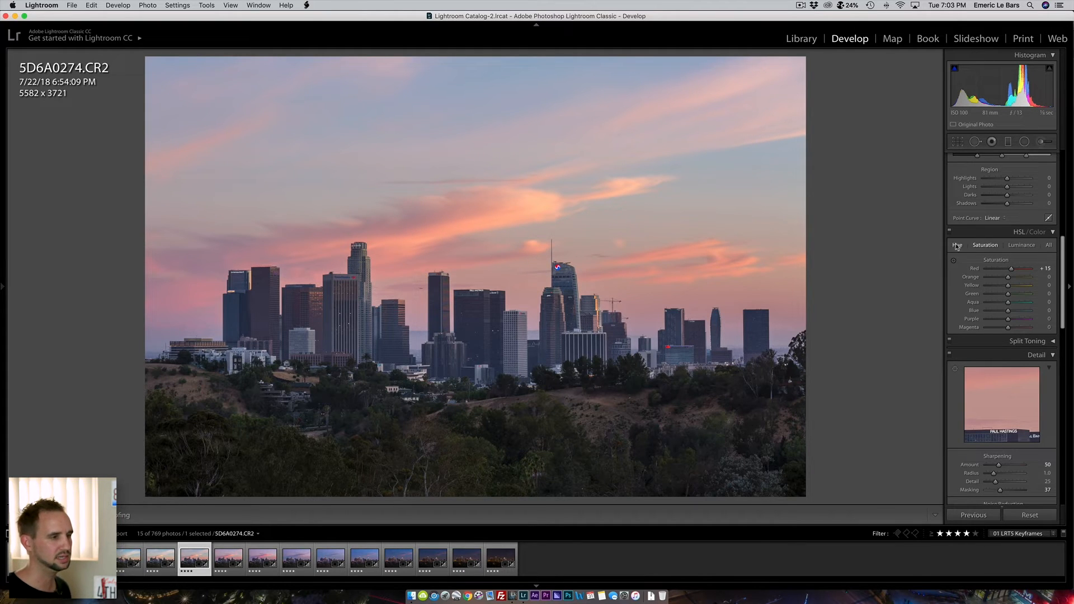
Step: On the sixth keyframe, set Exposure to +0.65, Temp to 5,518 and Tint to +25
scroll(966, 312, "up", 10)
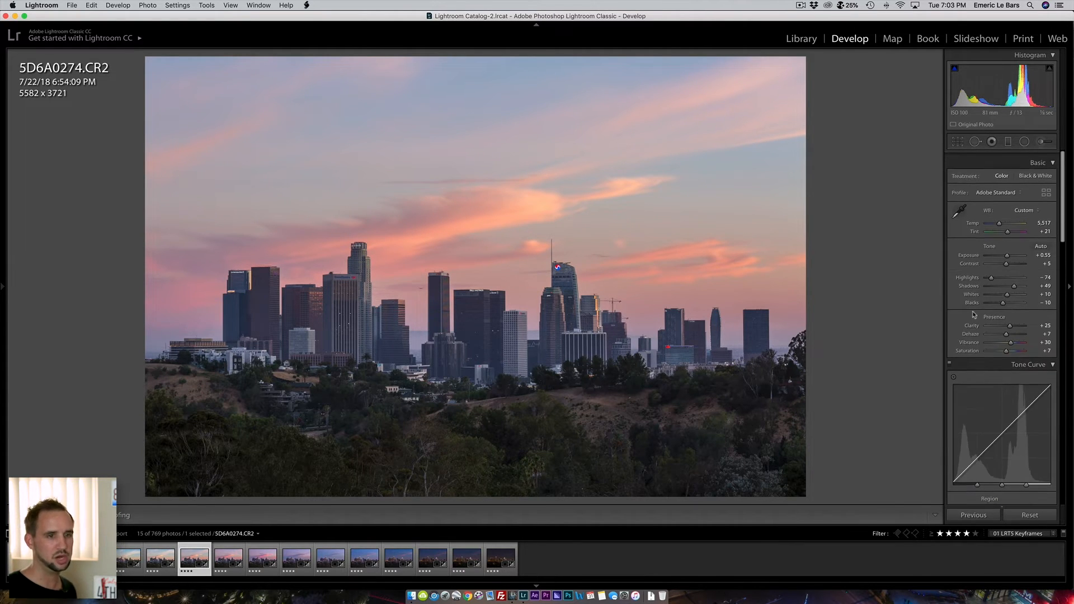
key("Up")
key("Up")
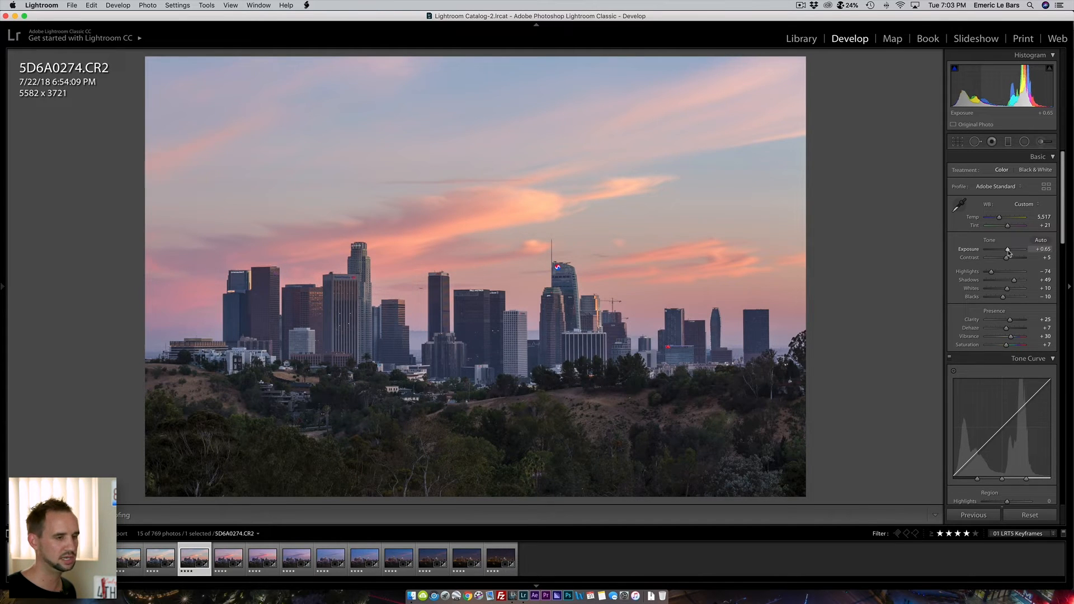
key("Down")
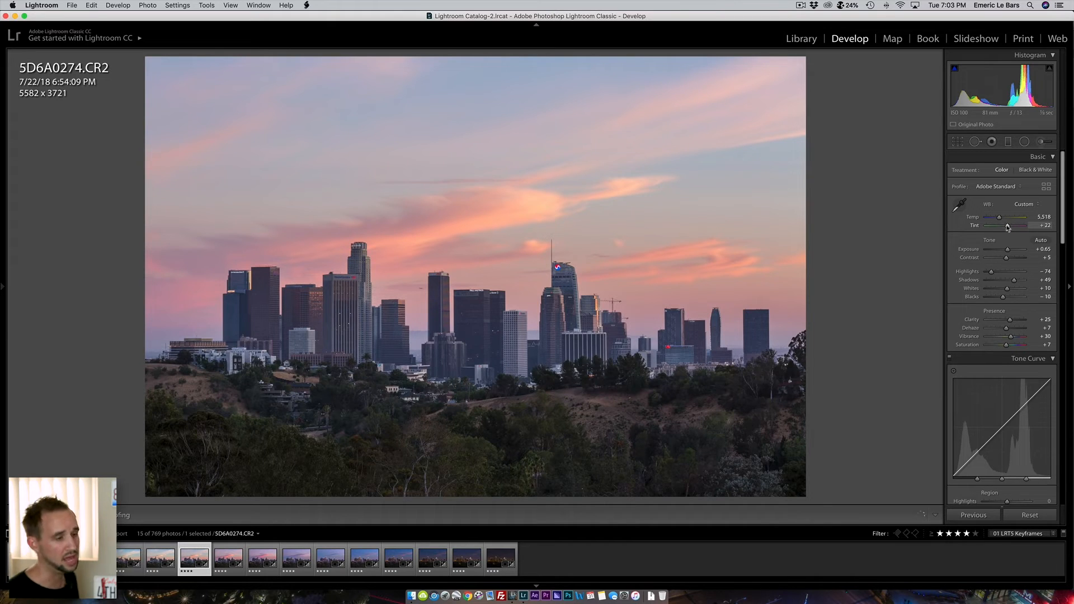
key("Up")
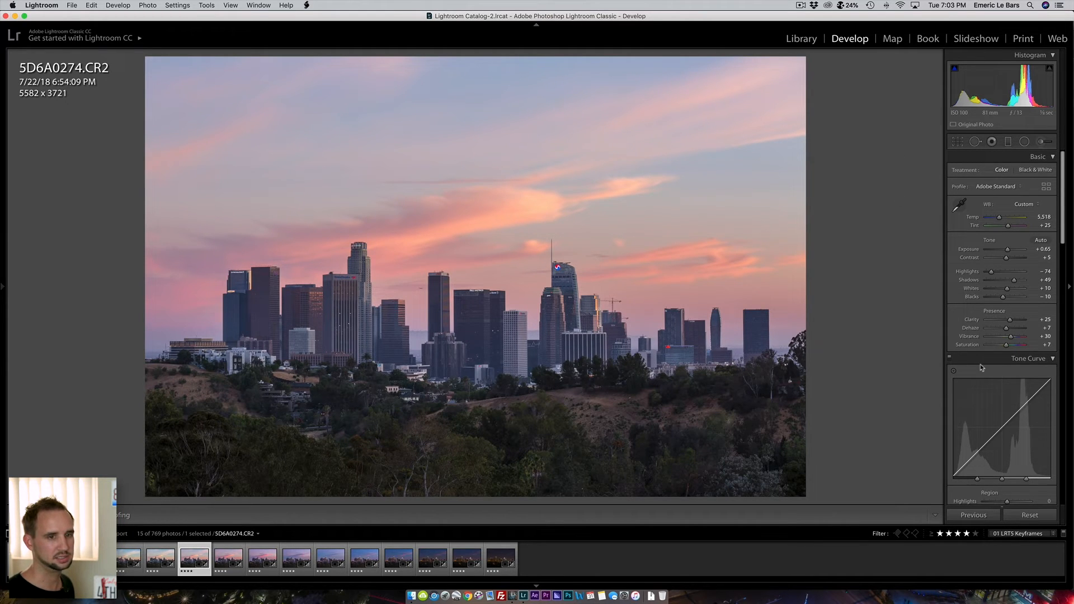
Step: On the sixth keyframe, raise the Saturation to +10 and warm the Temp to 5,618
left_click(1046, 345)
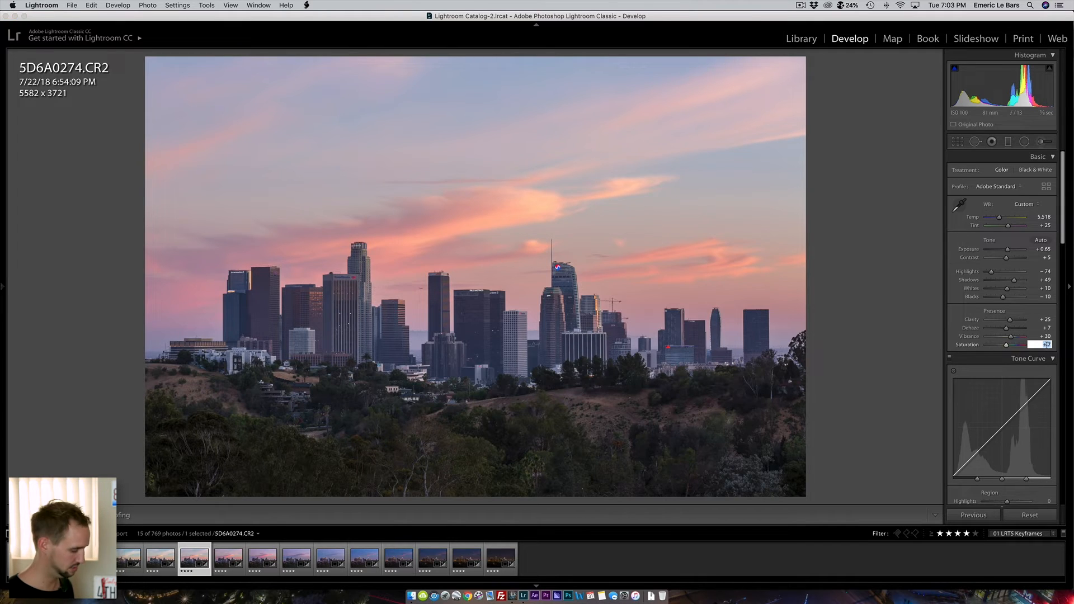
type("10")
key("Return")
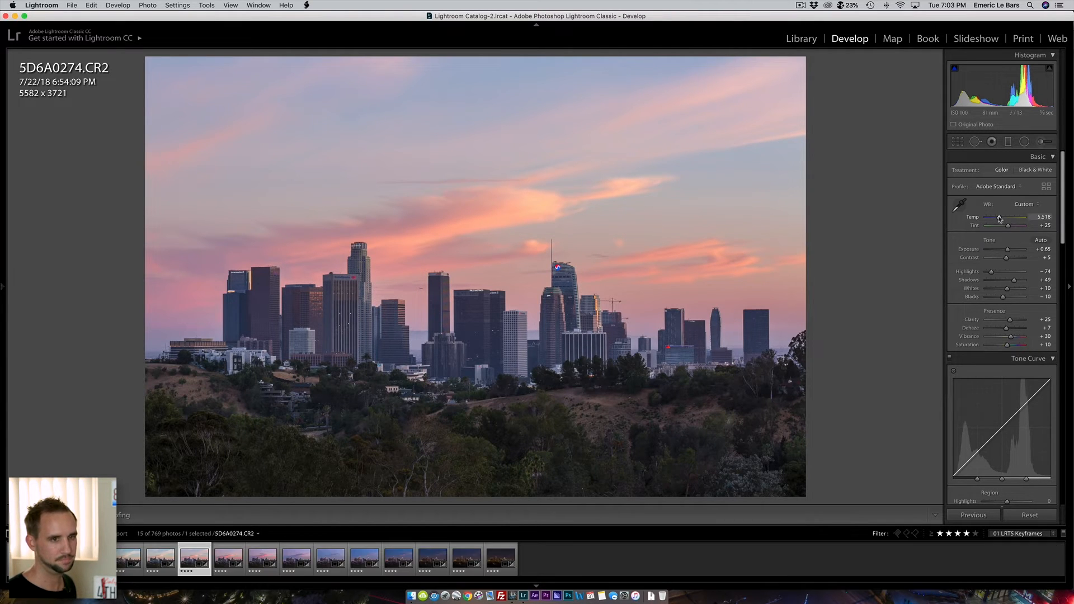
left_click_drag(1002, 218, 1000, 218)
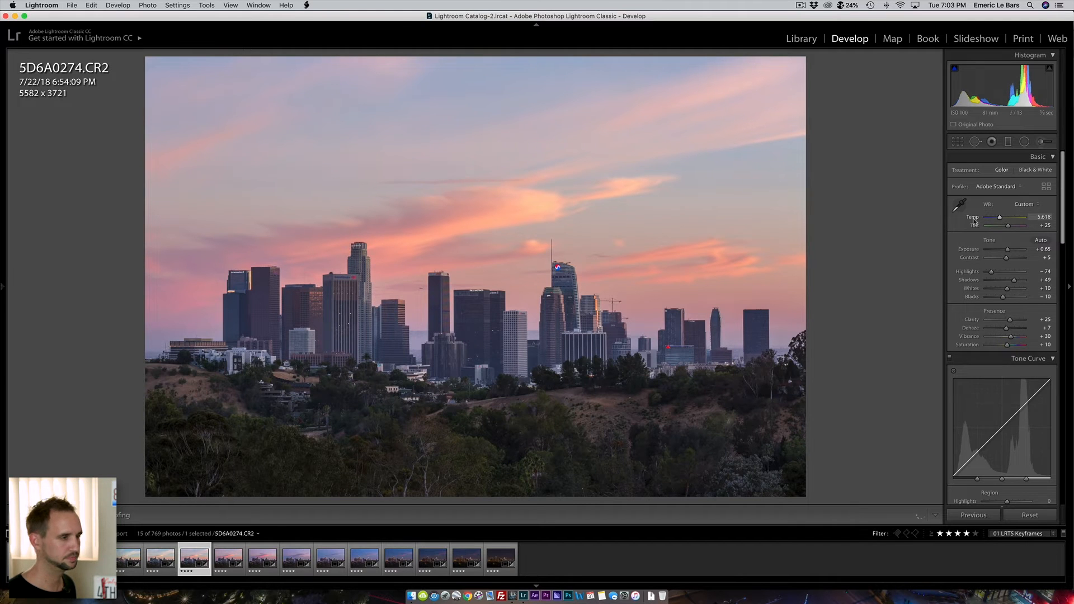
Step: Sync the sixth keyframe's settings to all following keyframes with the LRTimelapse Sync Keyframes script
left_click(500, 554, "shift")
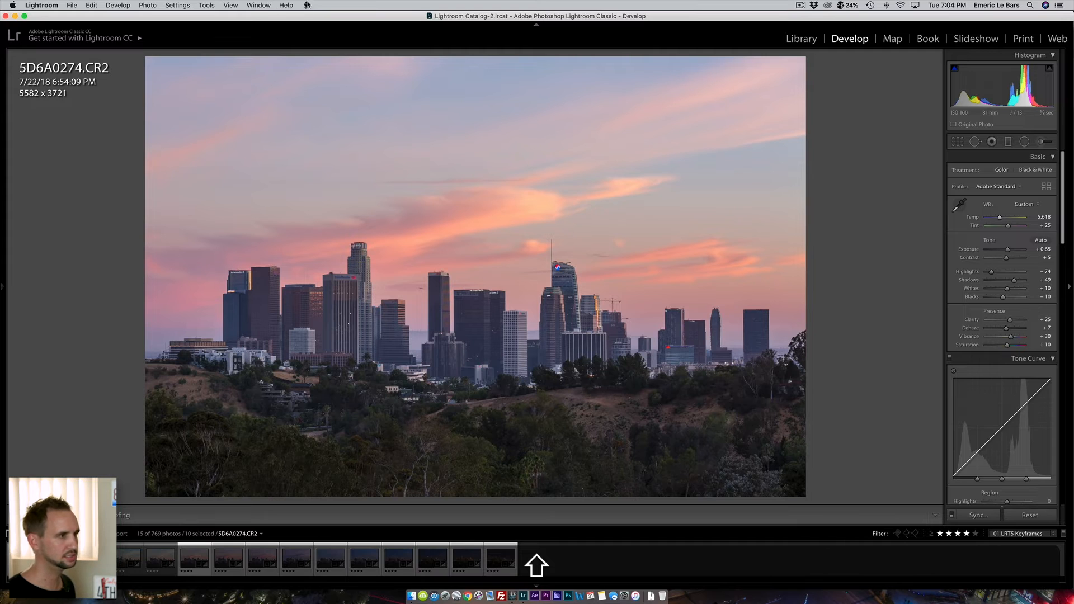
left_click(307, 5)
left_click(323, 31)
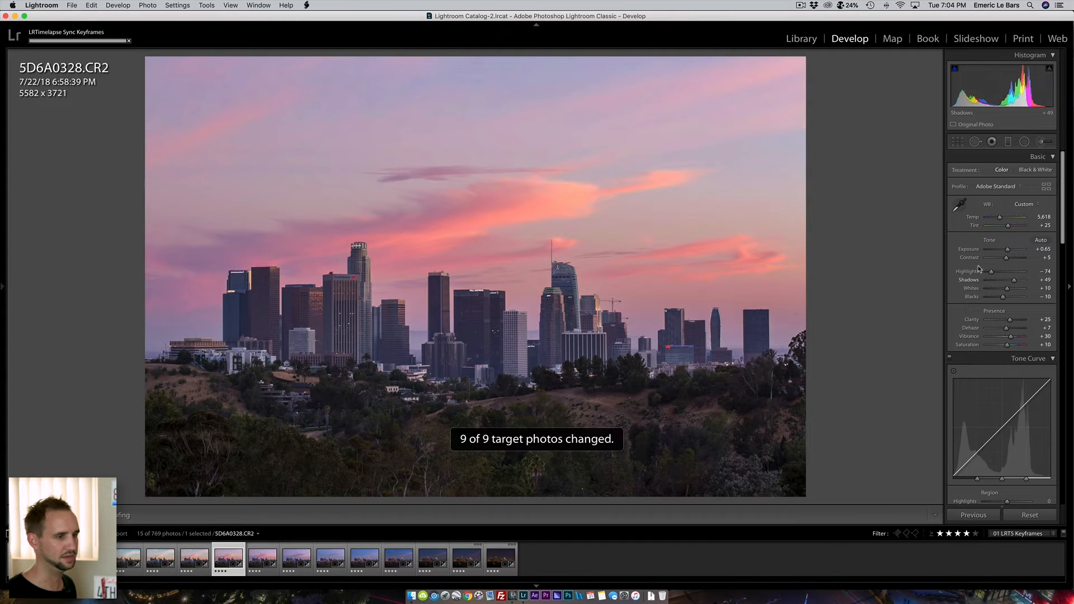
Step: On the seventh keyframe, 5D6A0328.CR2, set Exposure to +0.70, Clarity to +20 and Tint to +27
left_click_drag(1008, 252, 1008, 252)
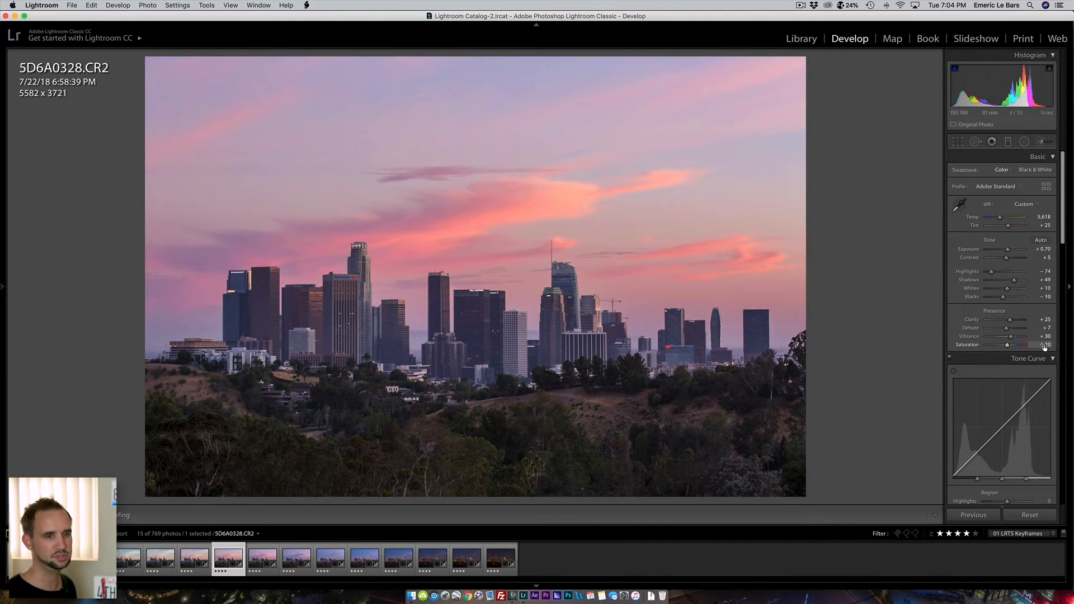
key("shift+Tab")
key("shift+Tab")
key("shift+Tab")
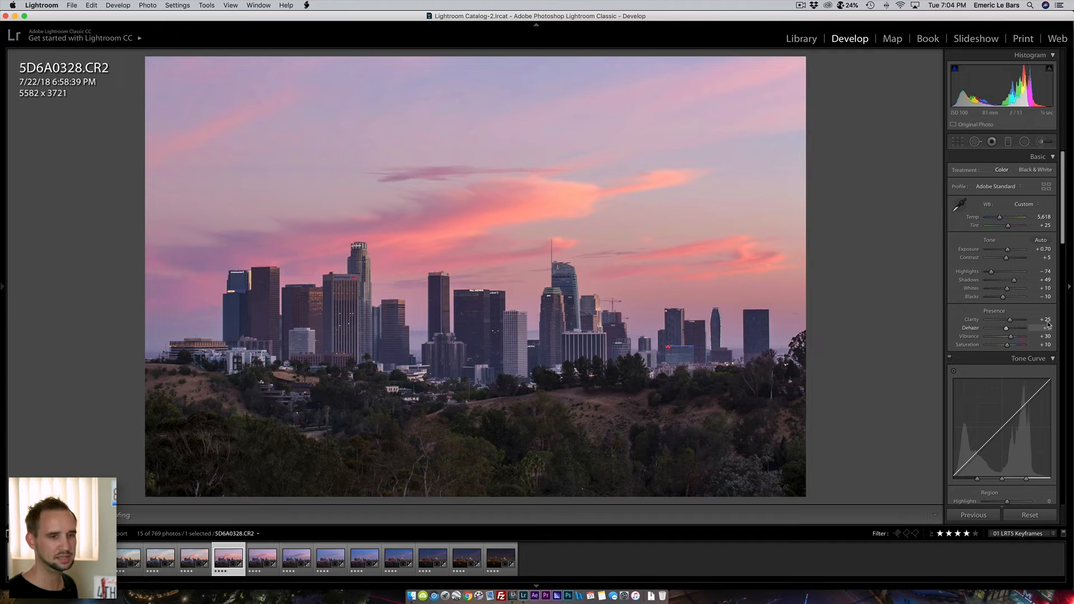
type("20")
key("Return")
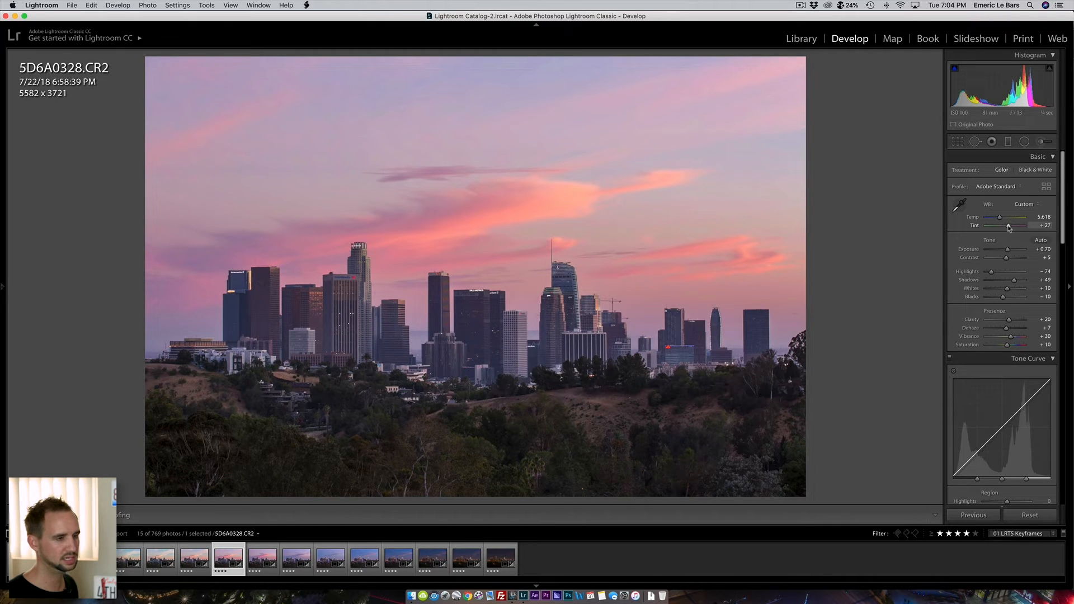
Step: Set the seventh keyframe's Luminance noise reduction to 10
scroll(995, 272, "down", 3)
scroll(996, 274, "down", 10)
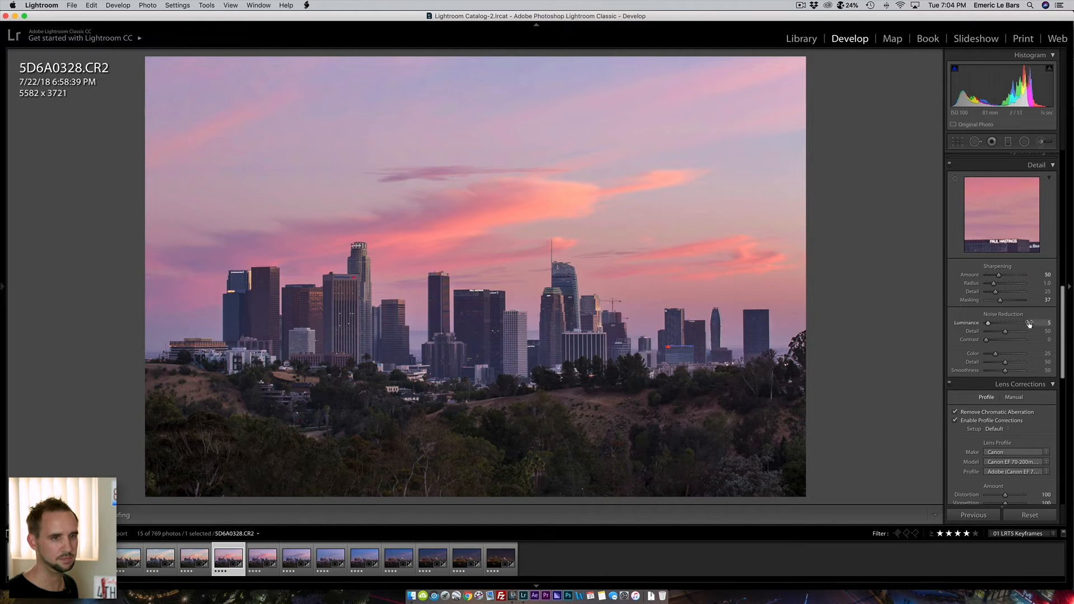
left_click(1050, 323)
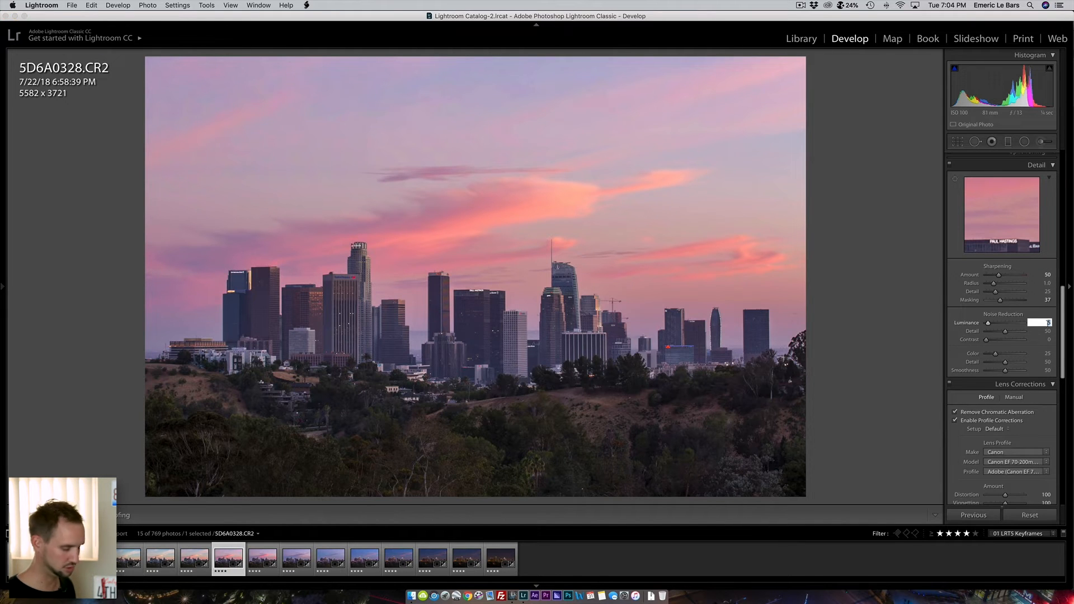
type("10")
key("Return")
scroll(1044, 327, "up", 10)
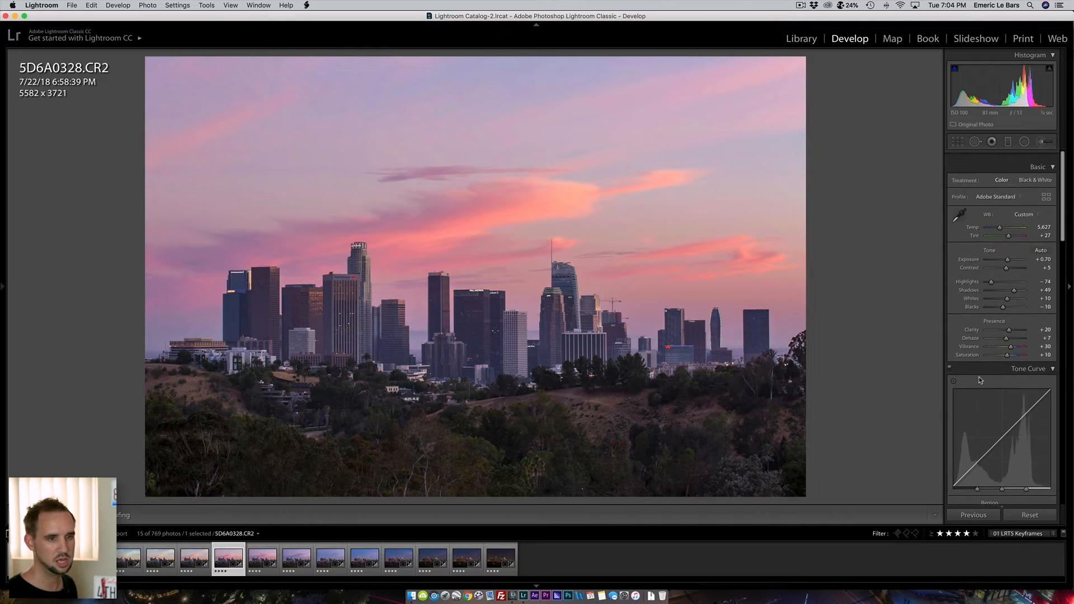
Step: Set the seventh keyframe's HSL Red saturation to +20
scroll(980, 380, "down", 1)
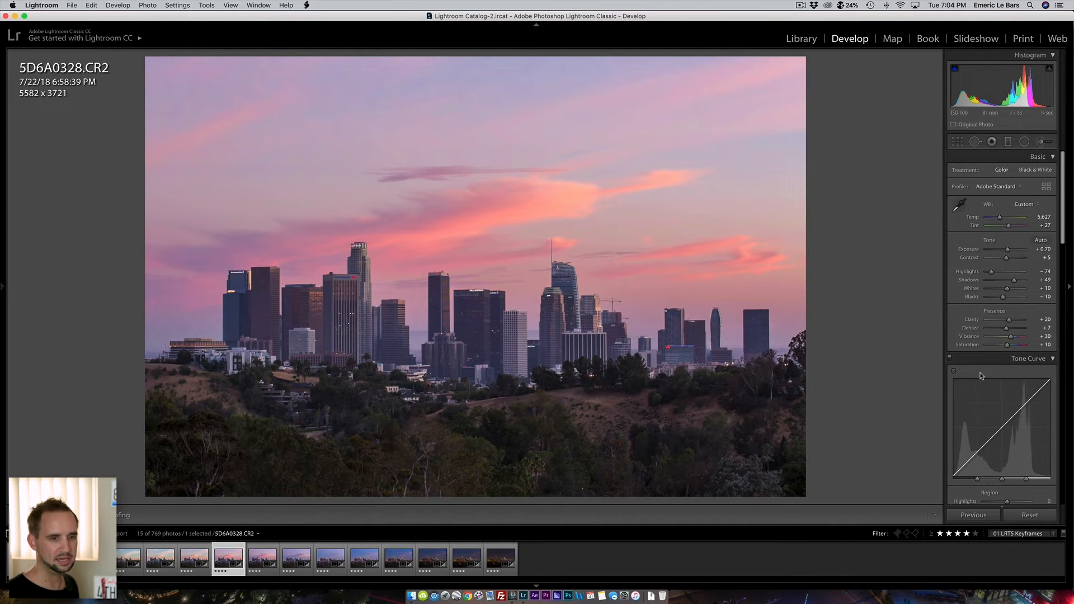
scroll(985, 358, "down", 10)
left_click(1046, 294)
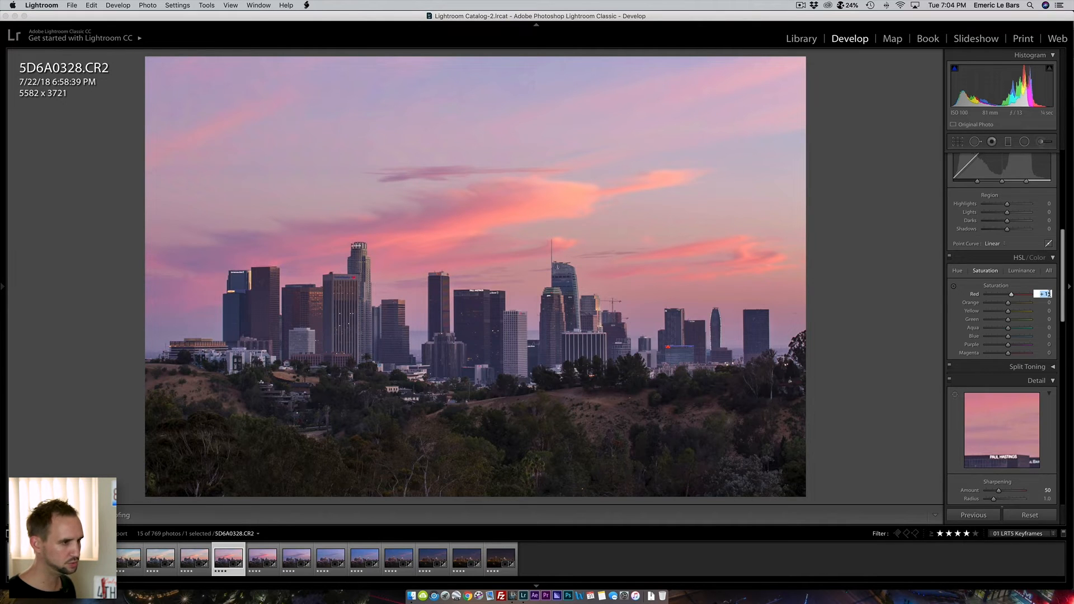
type("20")
key("Return")
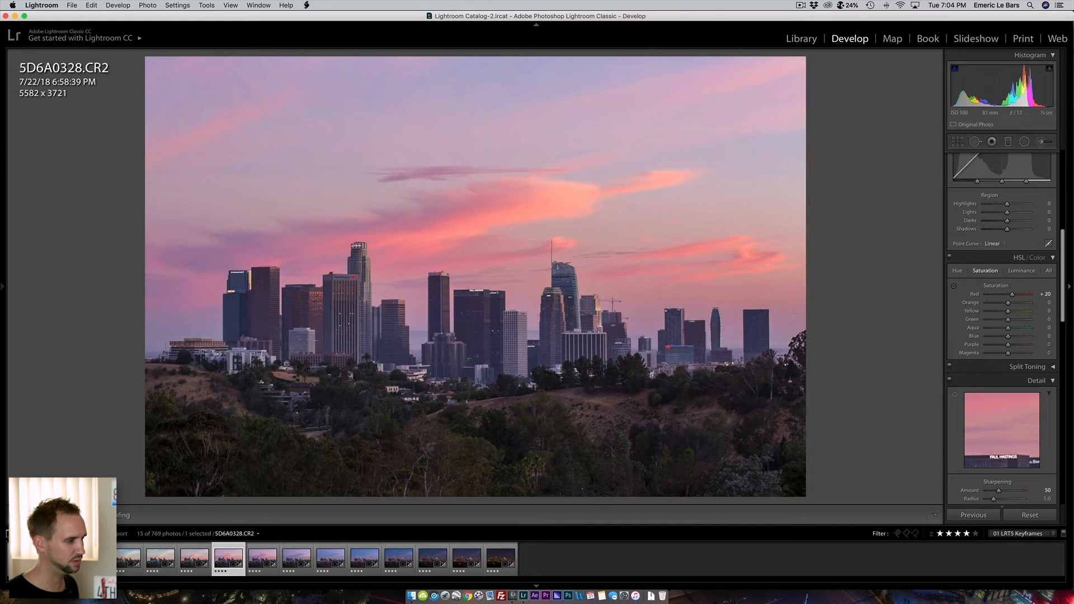
Step: Compare the seventh keyframe side by side with the original, and with and without its HSL adjustments
key("y")
left_click(951, 259)
left_click(950, 258)
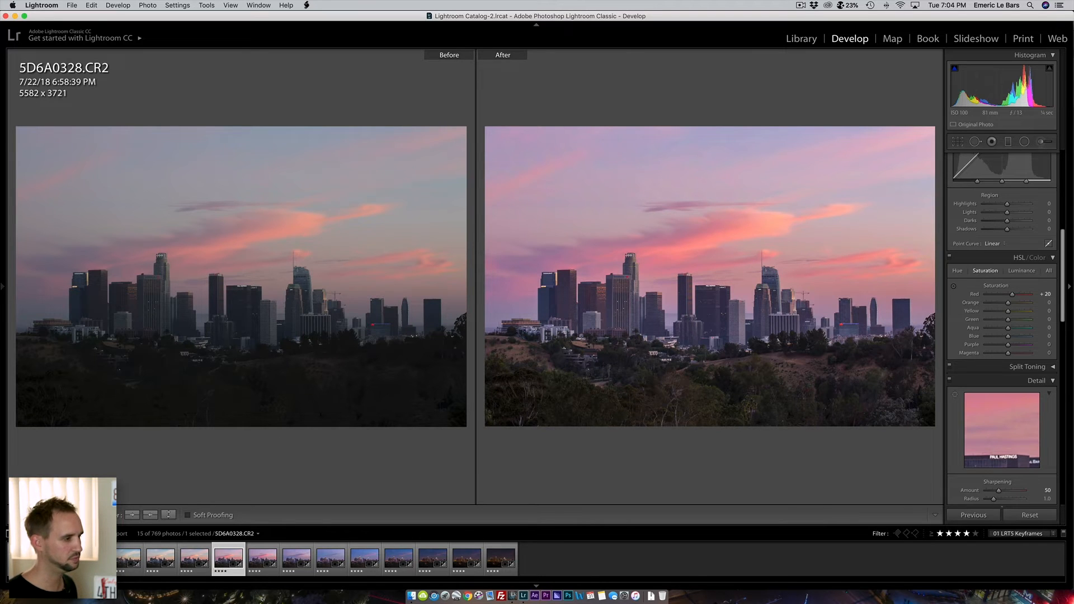
key("y")
left_click(951, 257)
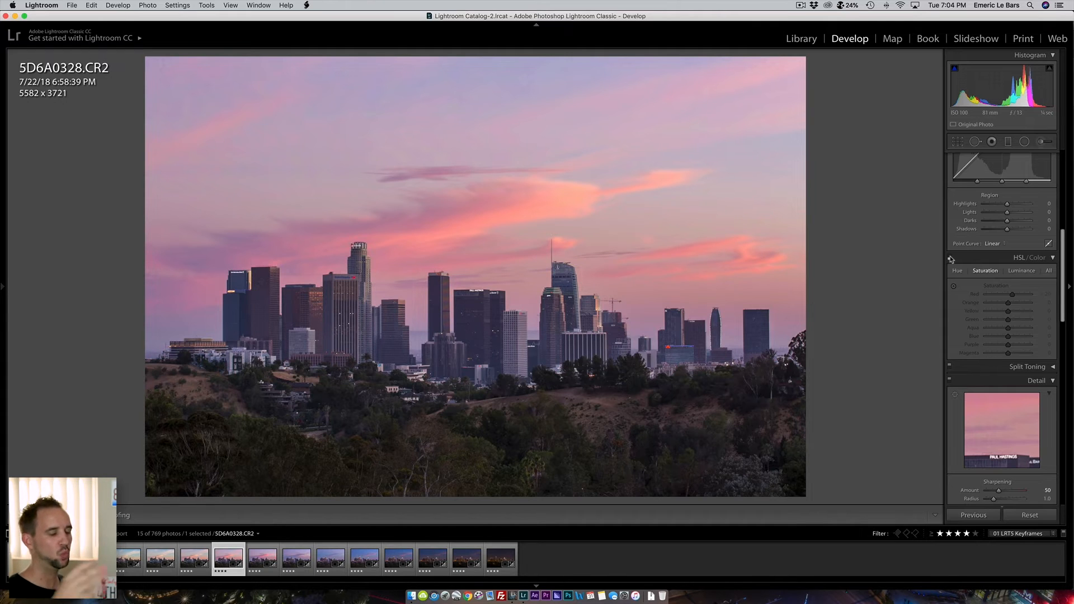
left_click(951, 258)
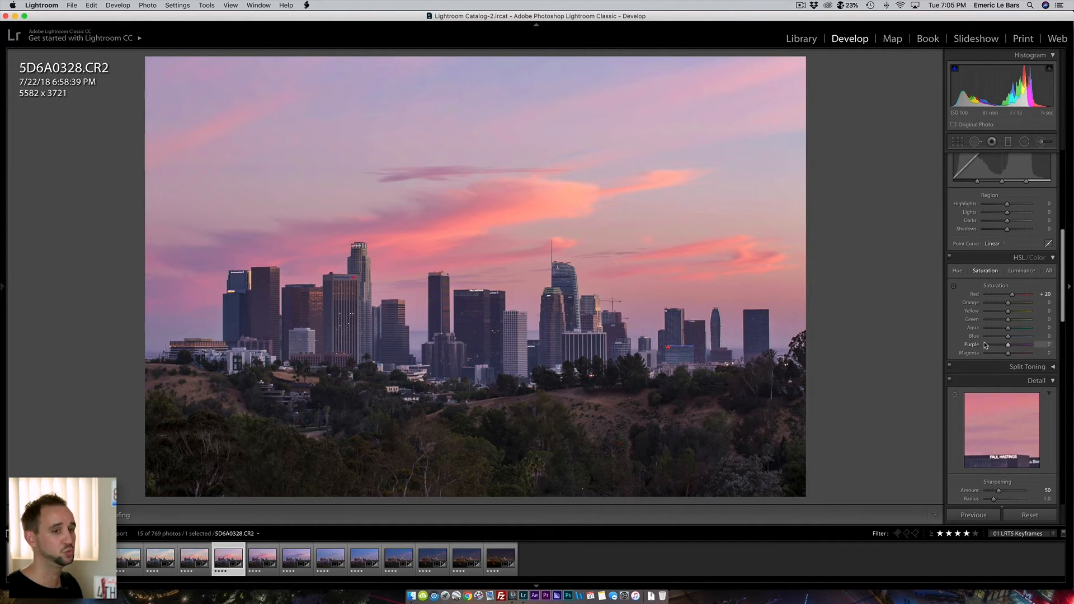
Step: Try adjusting the seventh keyframe's HSL Red saturation and set it back to +20
scroll(986, 346, "up", 5)
scroll(1007, 325, "down", 5)
left_click_drag(1033, 304, 1024, 304)
left_click(1045, 304)
type("20")
key("Return")
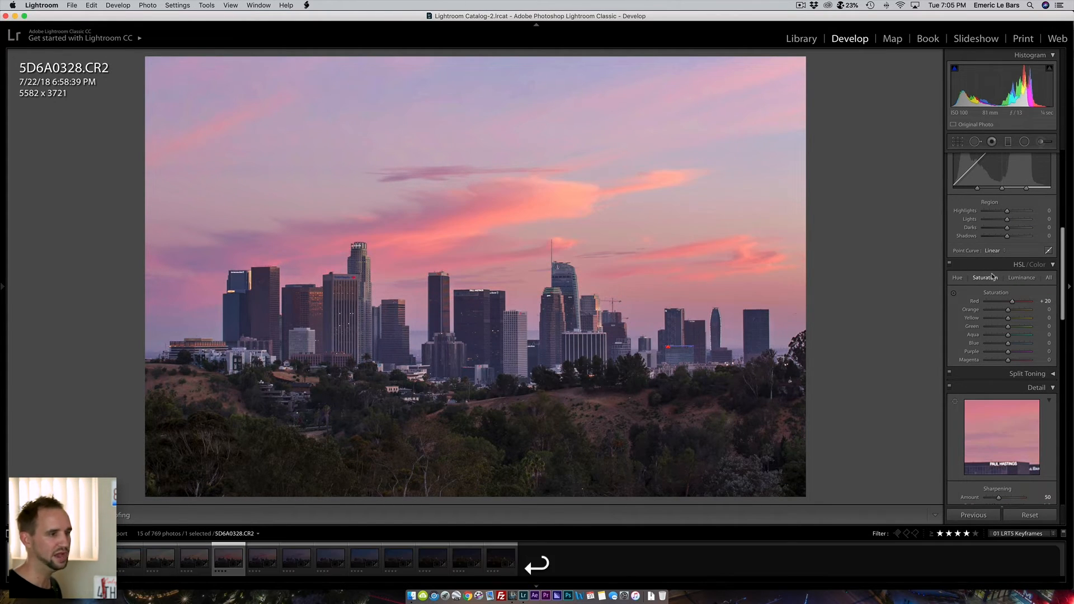
Step: Warm the seventh keyframe's Temp to 5,704 and compare the photo with its unedited version
scroll(1001, 252, "up", 8)
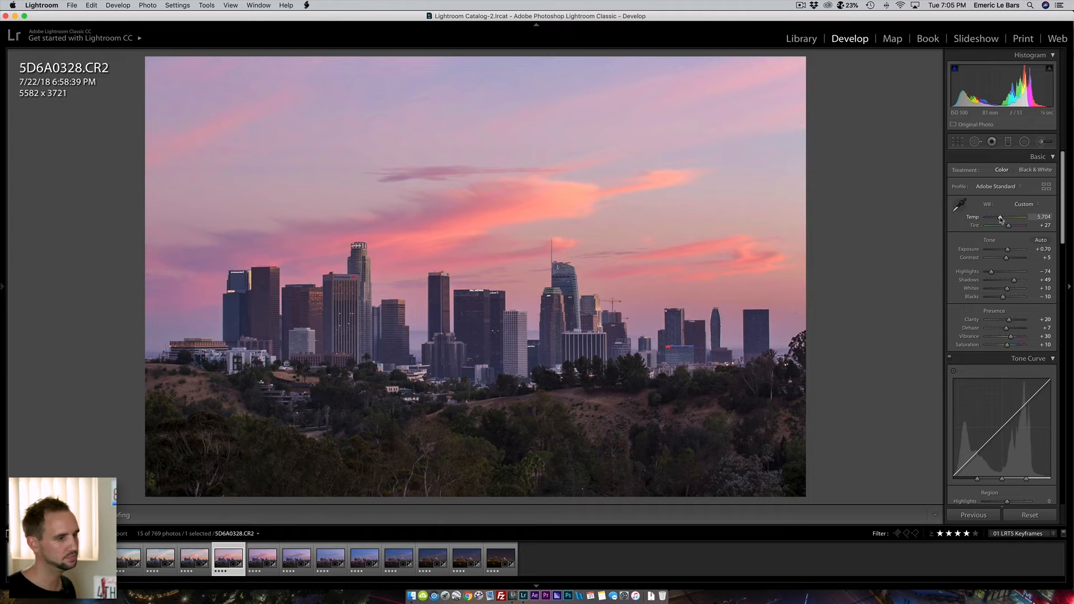
key("backslash")
key("backslash")
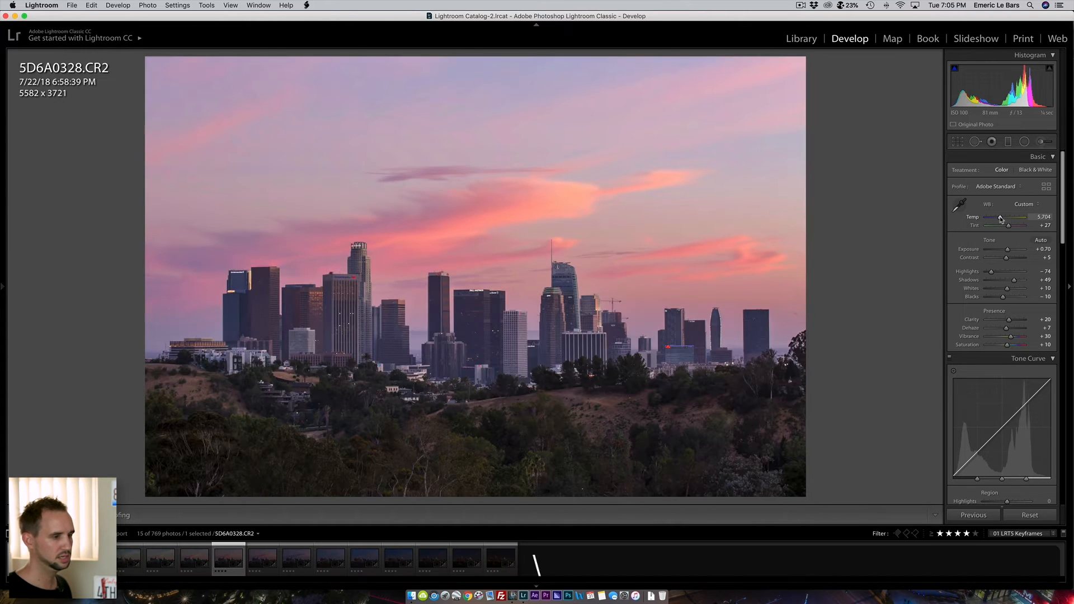
Step: Sync the seventh keyframe's settings to all following keyframes with the LRTimelapse Sync Keyframes script
left_click(502, 559, "shift")
left_click(306, 5)
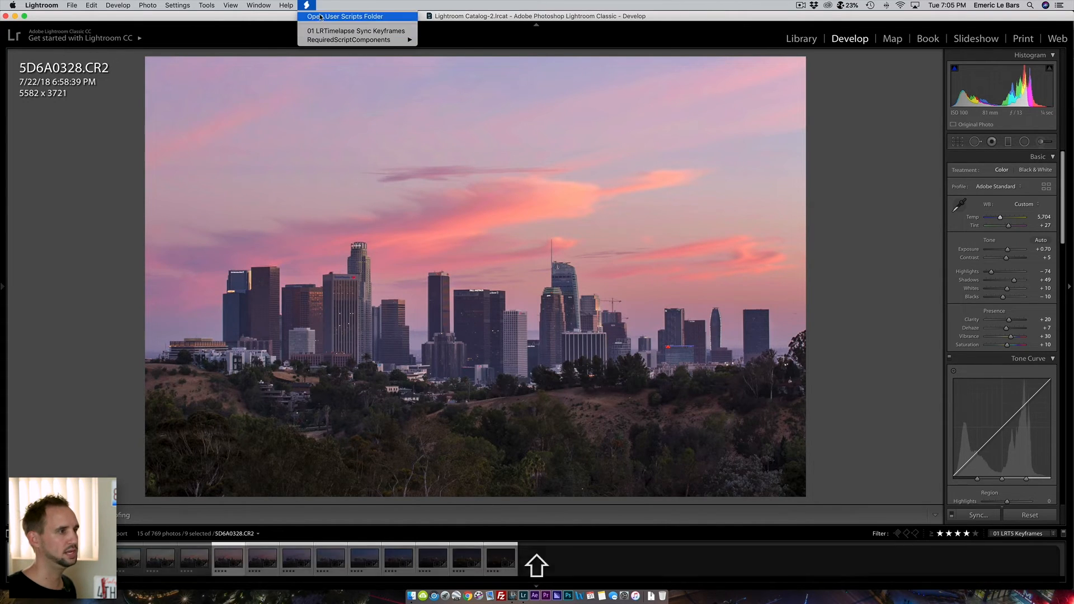
left_click(342, 31)
Step: On the eighth keyframe, 5D6A0382.CR2, set Exposure to +0.75, Shadows to +42 and Temp to 5,804, and compare with the unedited photo
scroll(1008, 341, "down", 5)
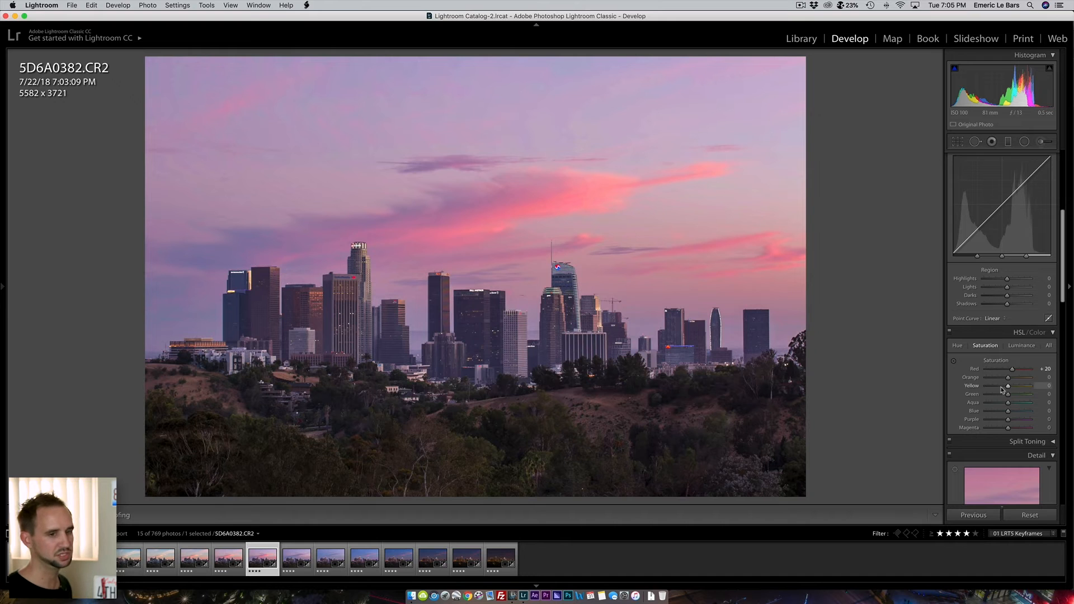
scroll(1002, 383, "down", 2)
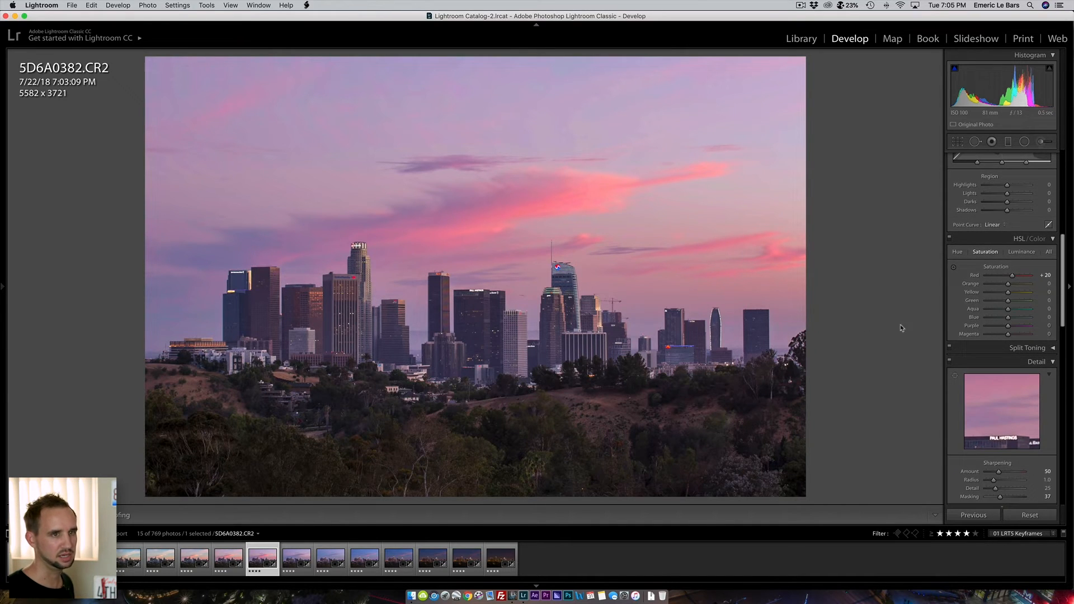
scroll(1034, 259, "up", 10)
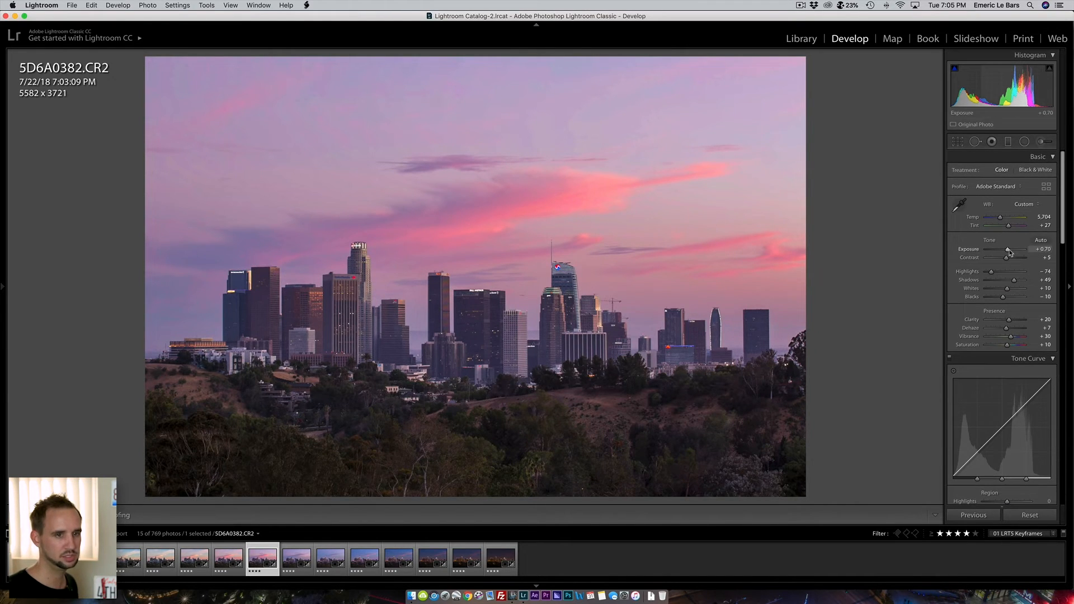
left_click_drag(1009, 250, 1011, 250)
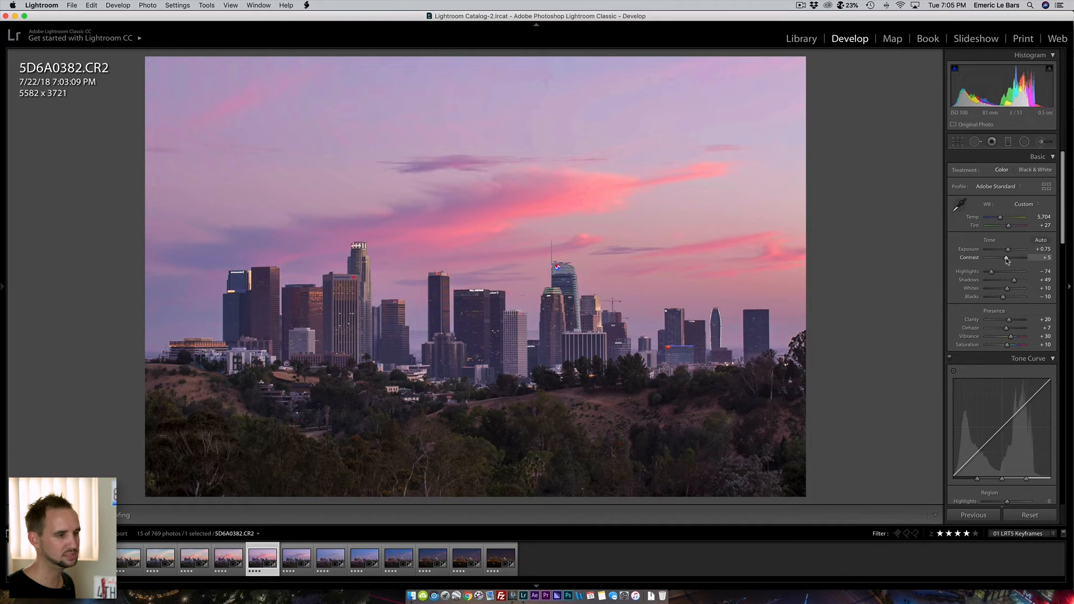
left_click_drag(1014, 280, 1013, 283)
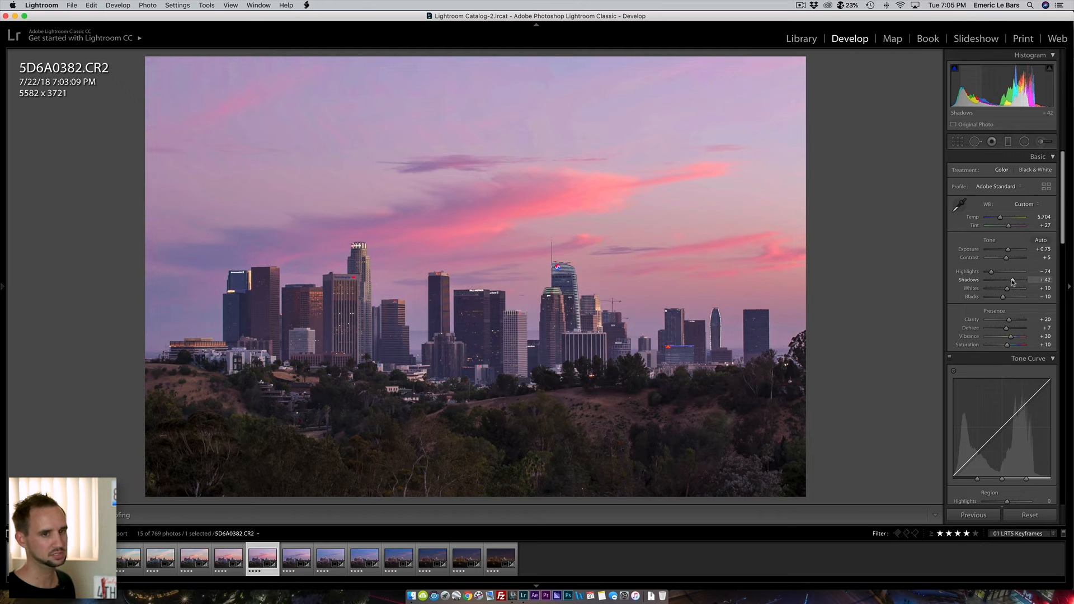
left_click_drag(1002, 219, 1003, 219)
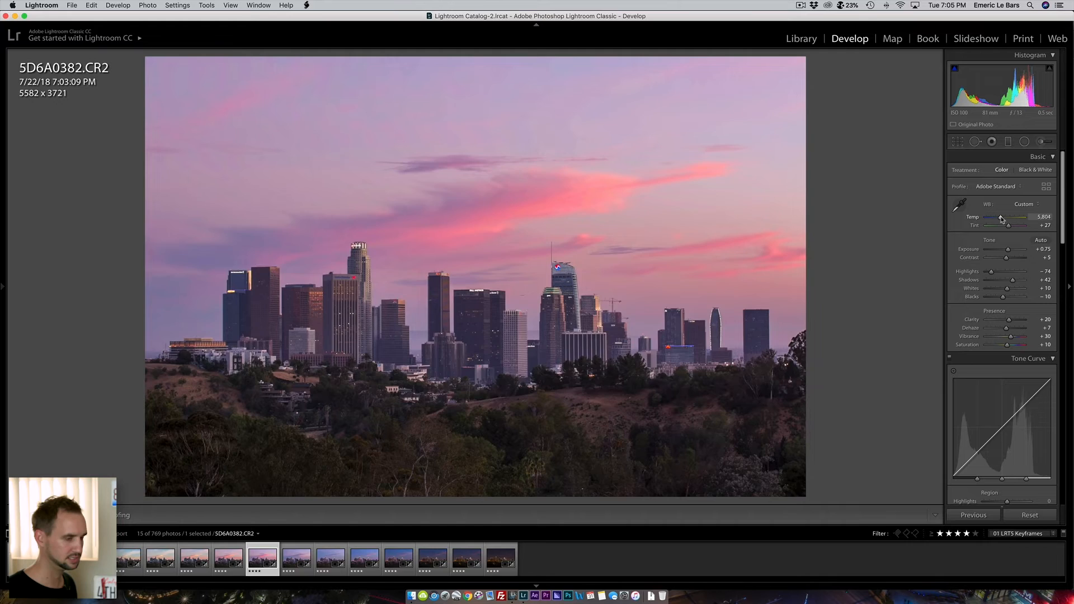
key("backslash")
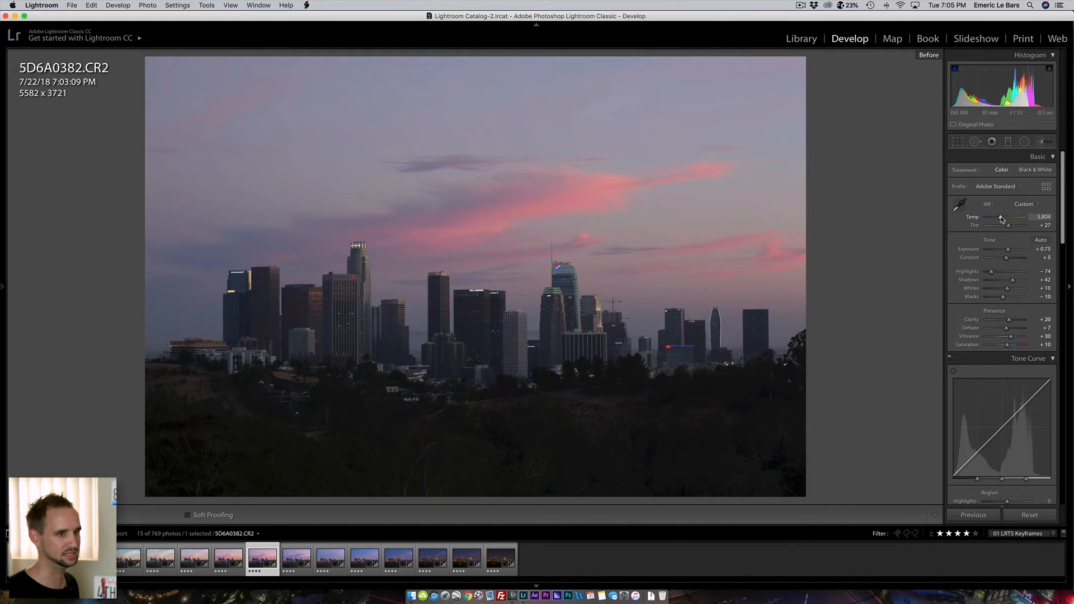
key("backslash")
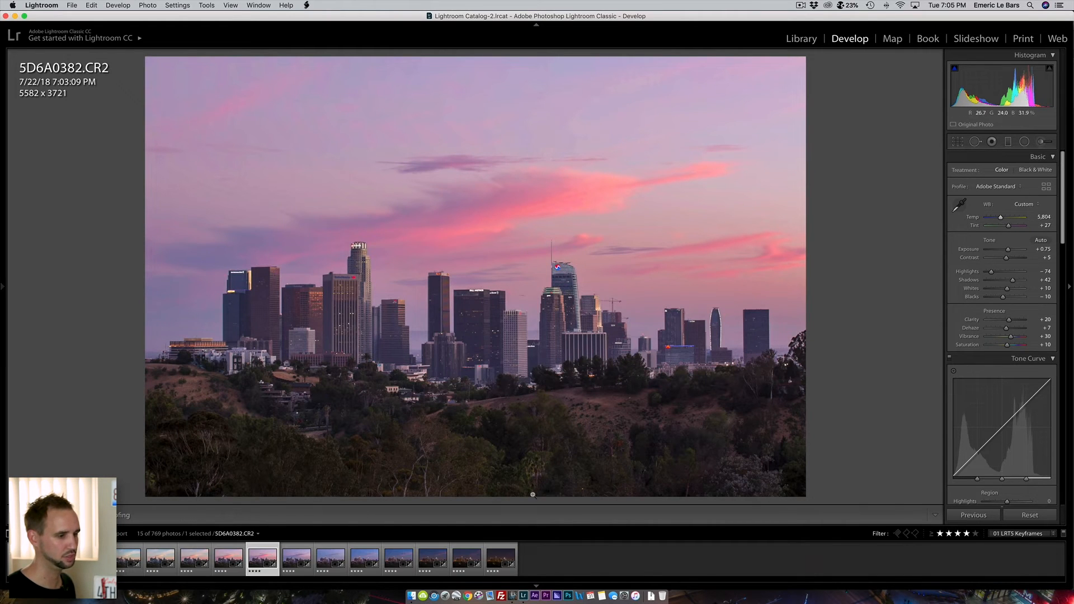
Step: Sync the eighth keyframe's settings to all following keyframes with LRTimelapse Sync Keyframes and open the ninth keyframe, 5D6A0436.CR2
left_click(502, 557, "shift")
left_click(306, 6)
left_click(352, 35)
left_click(290, 548)
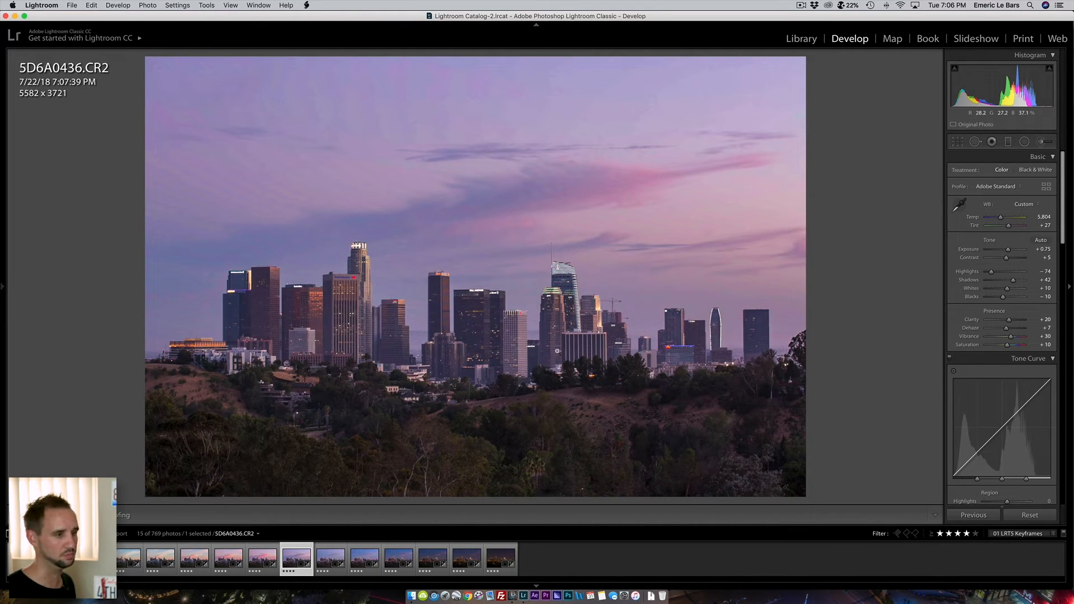
Step: Inspect the ninth keyframe's skyline up close and set its Temp to 6,236 and Tint to +31
left_click(505, 328)
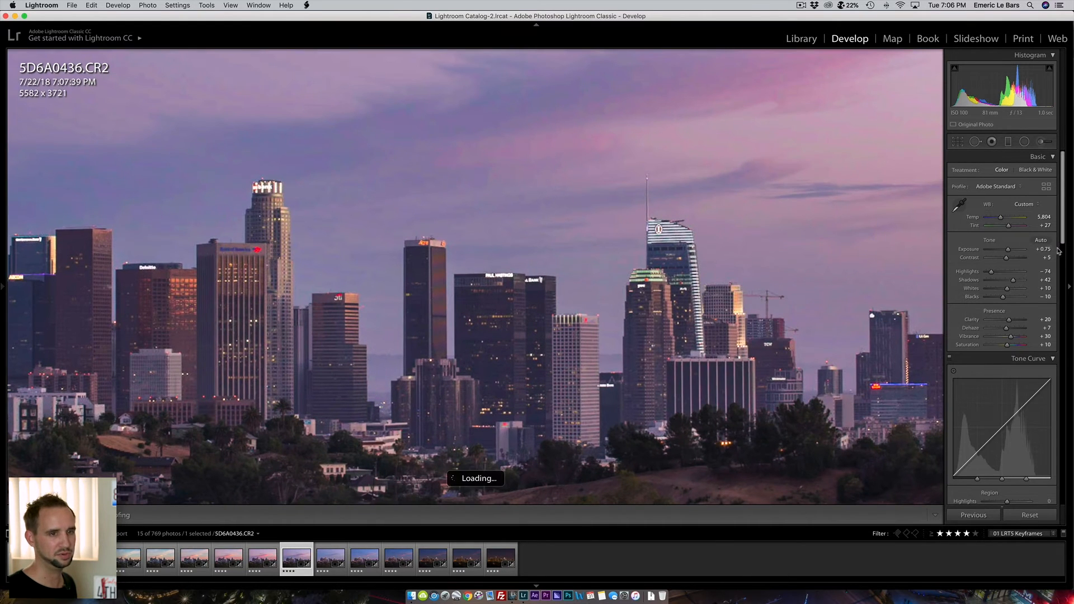
left_click(499, 292)
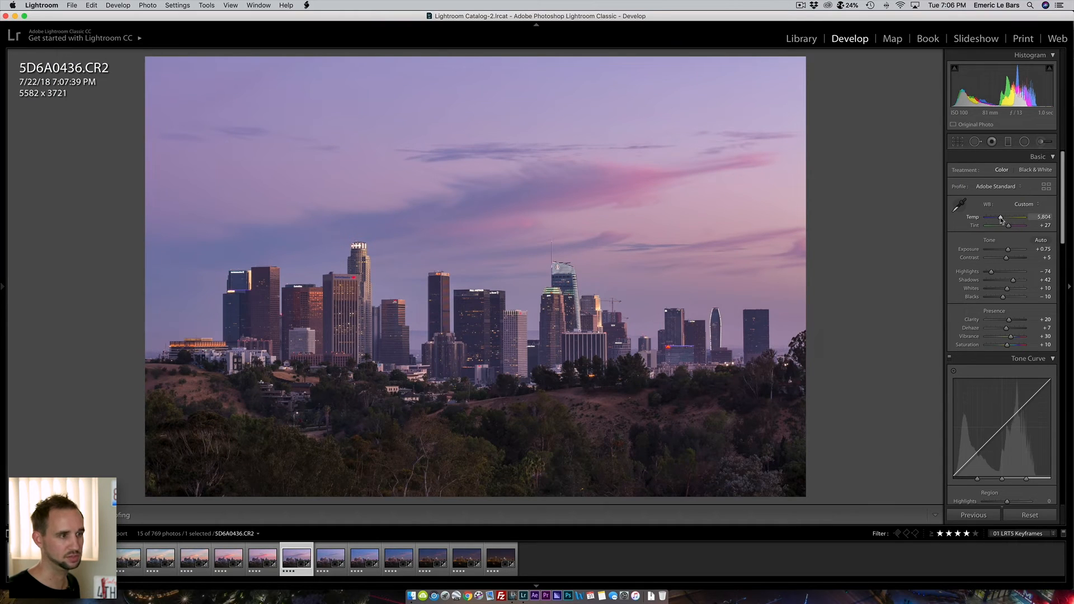
left_click_drag(1001, 218, 1002, 220)
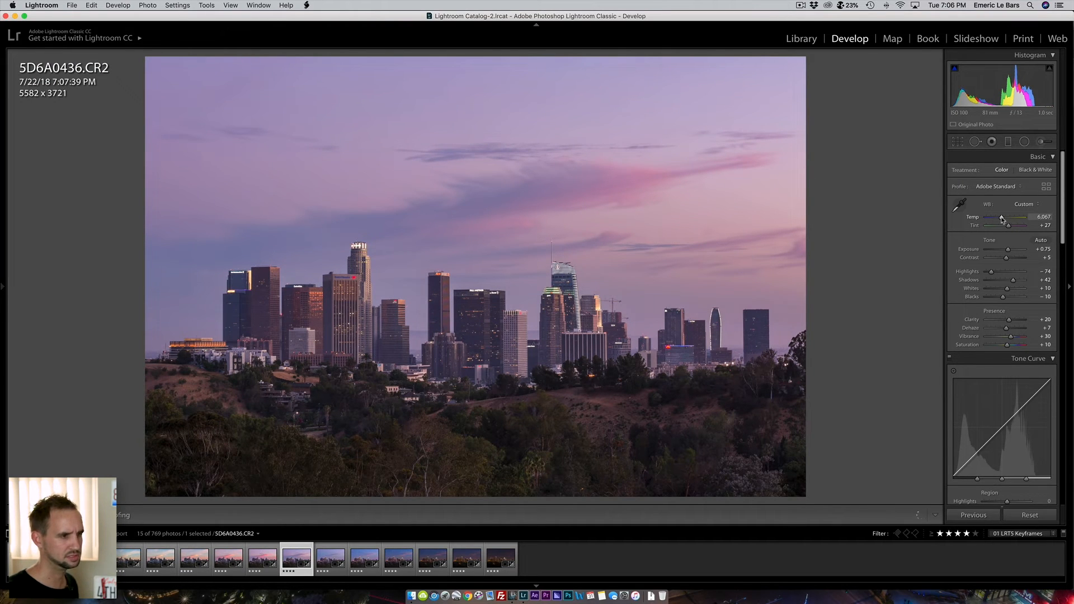
left_click_drag(1003, 220, 1003, 220)
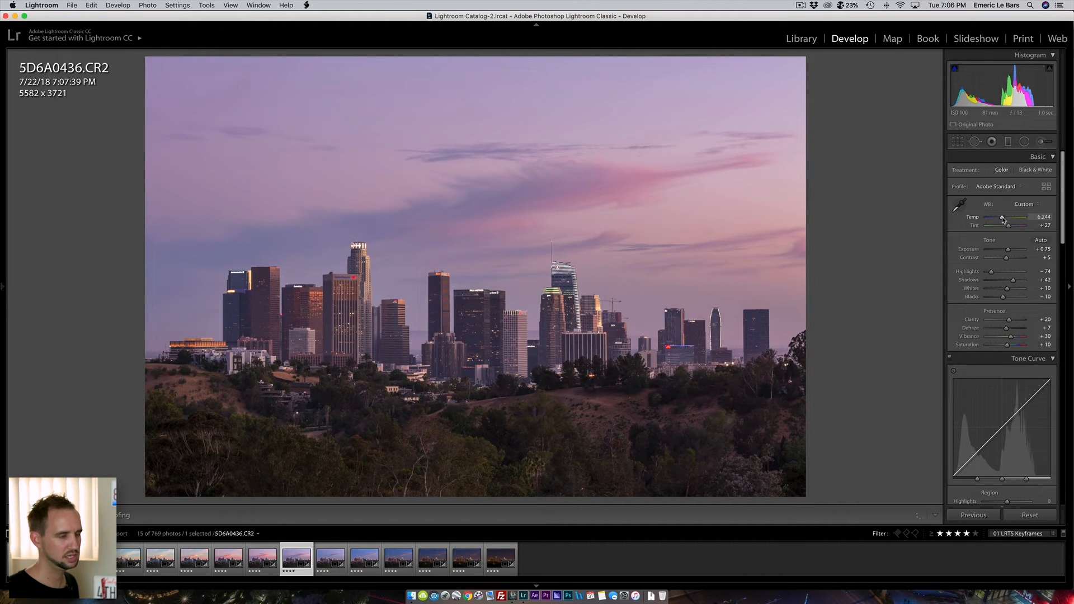
left_click_drag(1009, 225, 1010, 229)
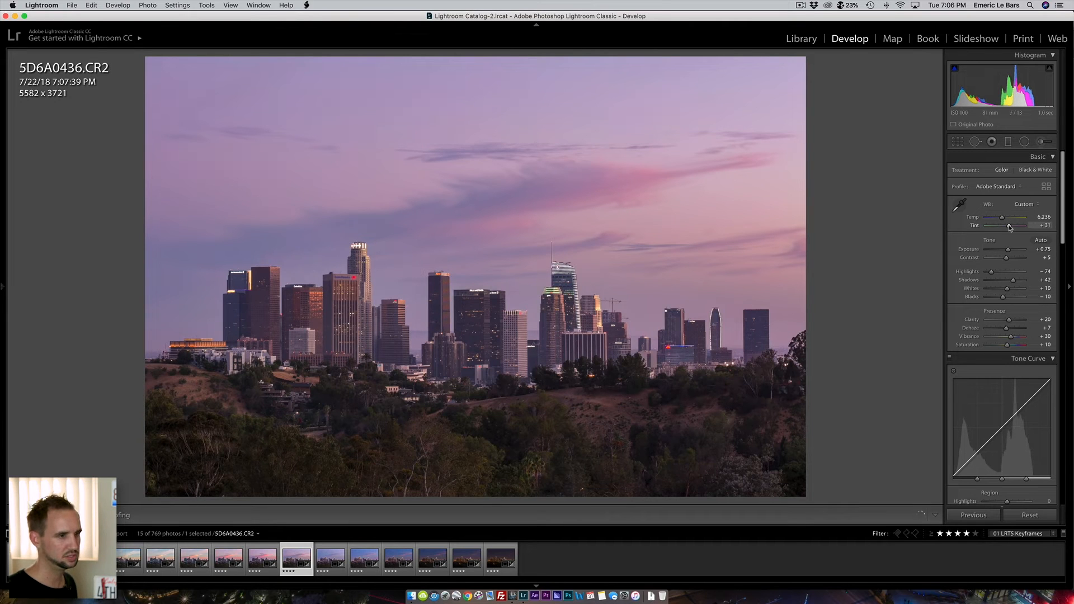
Step: Set the ninth keyframe's Red saturation to +15 in the HSL adjustments
scroll(1002, 377, "down", 5)
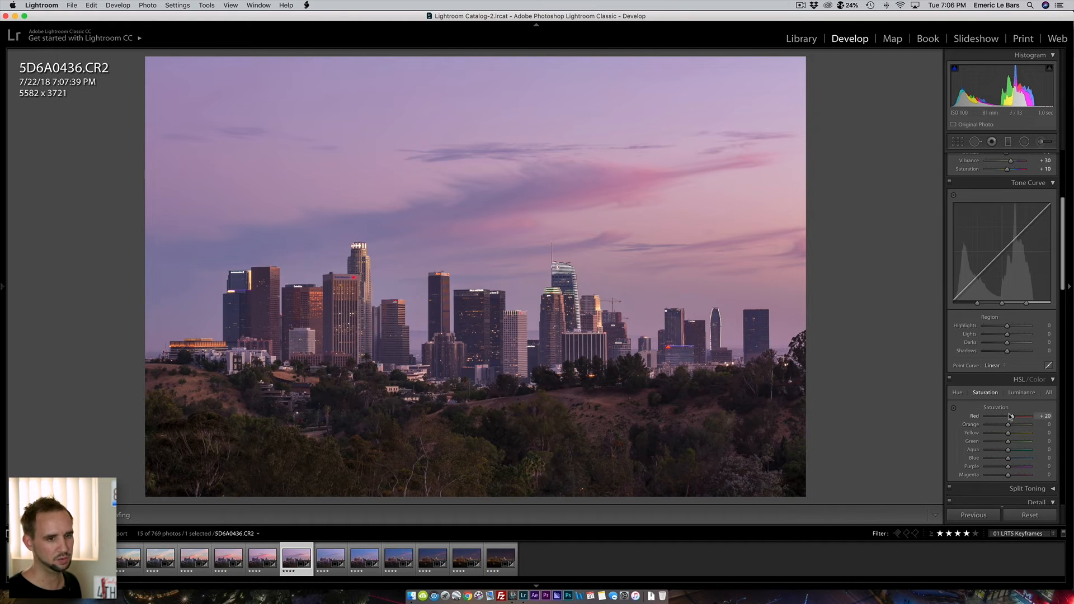
left_click(1046, 417)
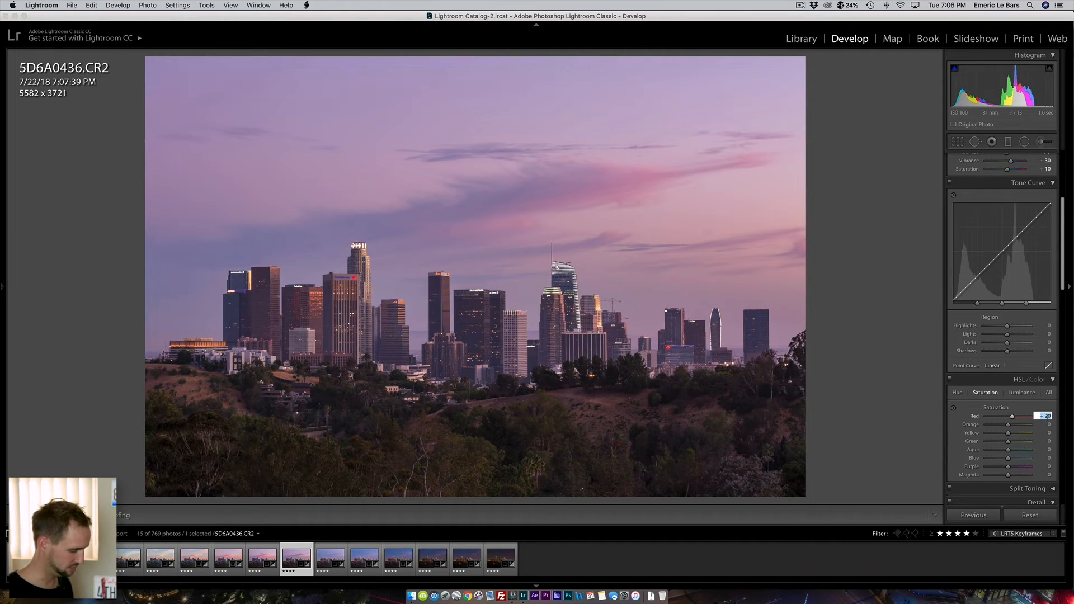
type("5")
key("Return")
scroll(1002, 279, "up", 5)
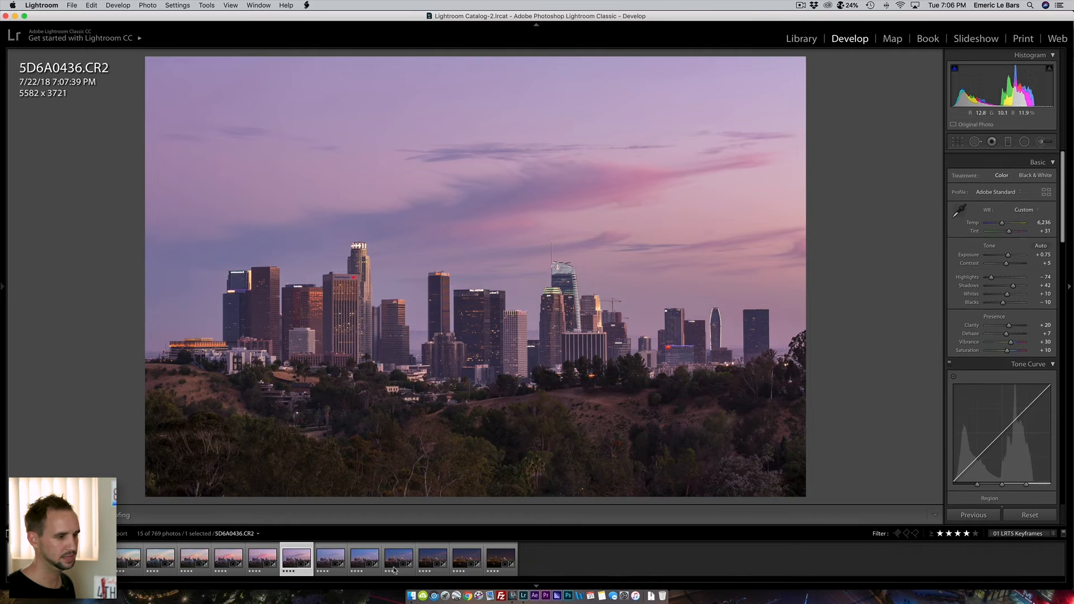
Step: Sync the ninth keyframe's settings to all following keyframes with LRTimelapse Sync Keyframes and open the tenth keyframe, 5D6A0490.CR2
left_click(500, 560, "shift")
left_click(307, 5)
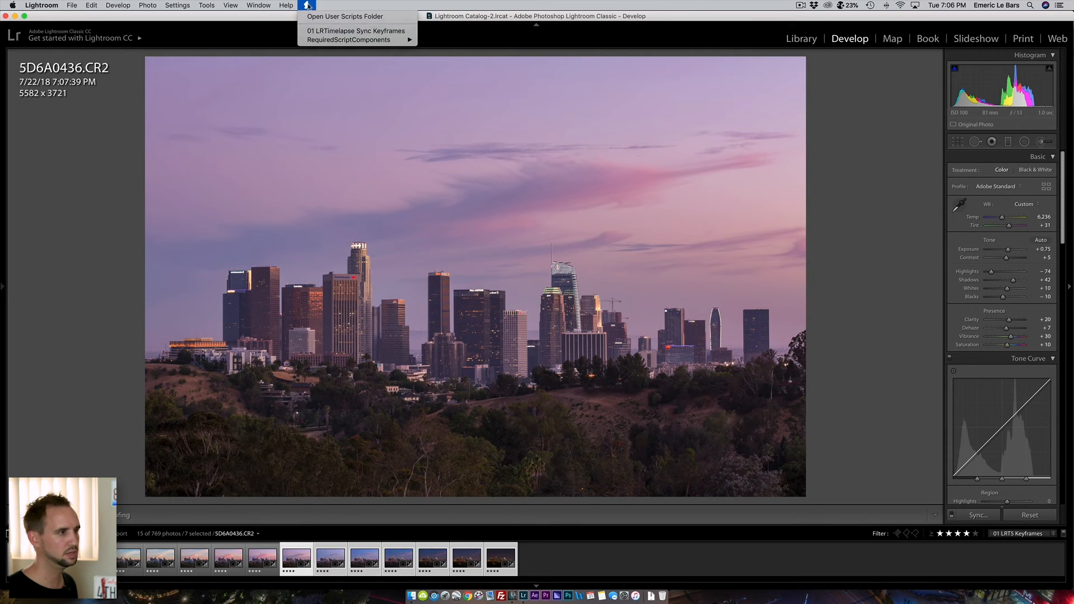
left_click(356, 32)
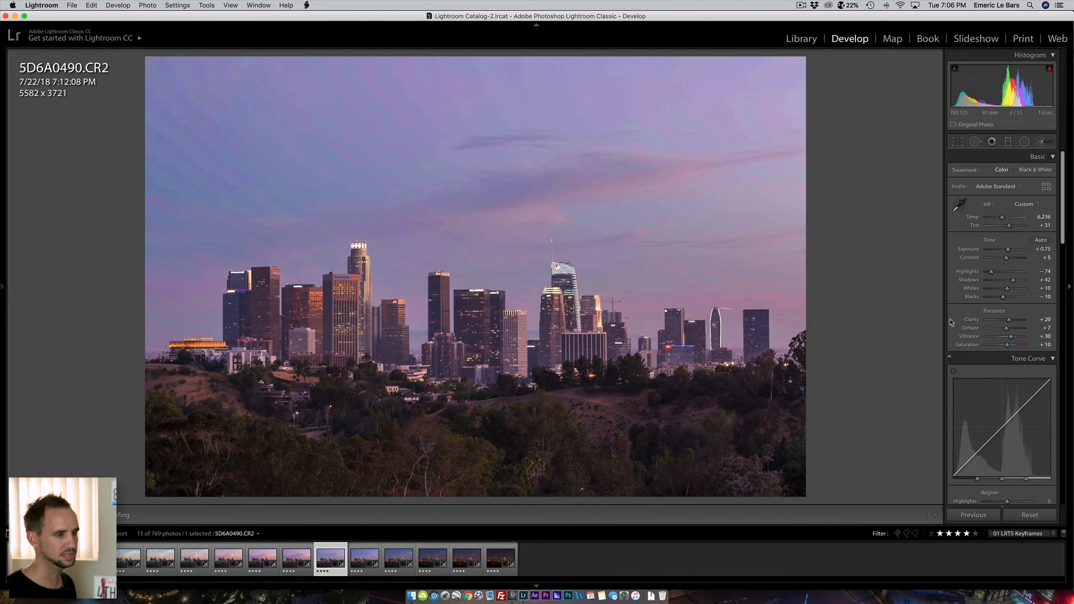
Step: Try a Temp of 6,508 and a Tint of +34 on the tenth keyframe
left_click(424, 320)
left_click(935, 269)
left_click_drag(1004, 219, 1005, 220)
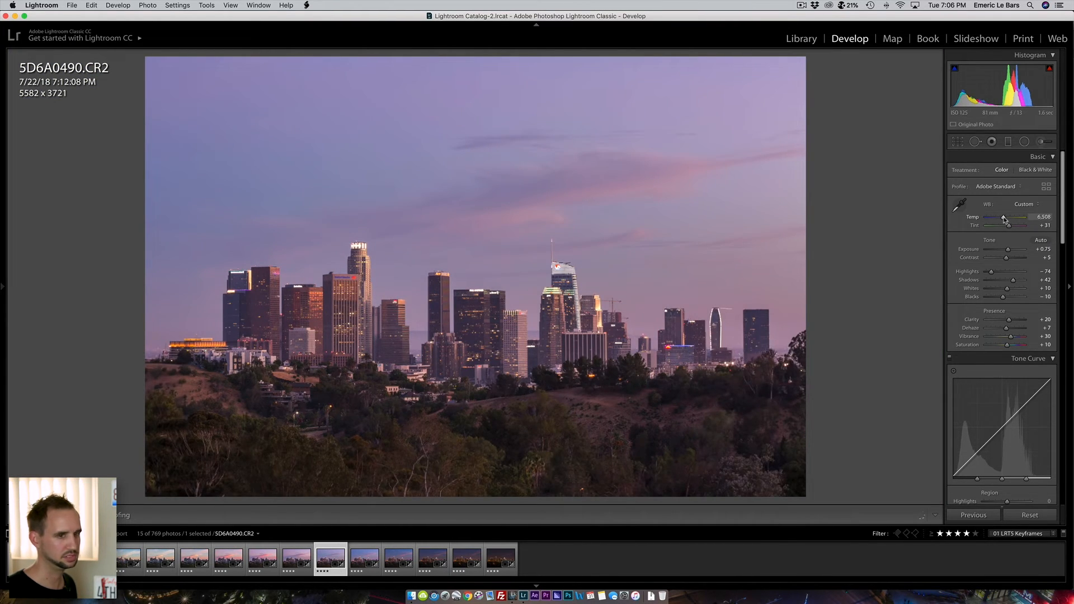
left_click_drag(1011, 228, 1011, 229)
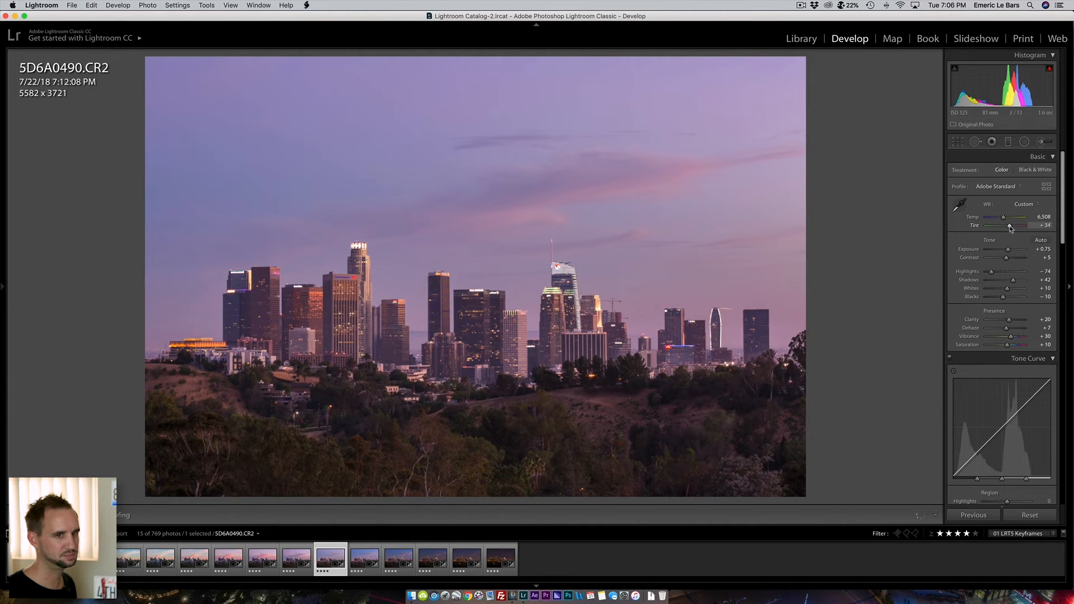
Step: Set the tenth keyframe's Red saturation to +7
scroll(1041, 224, "down", 10)
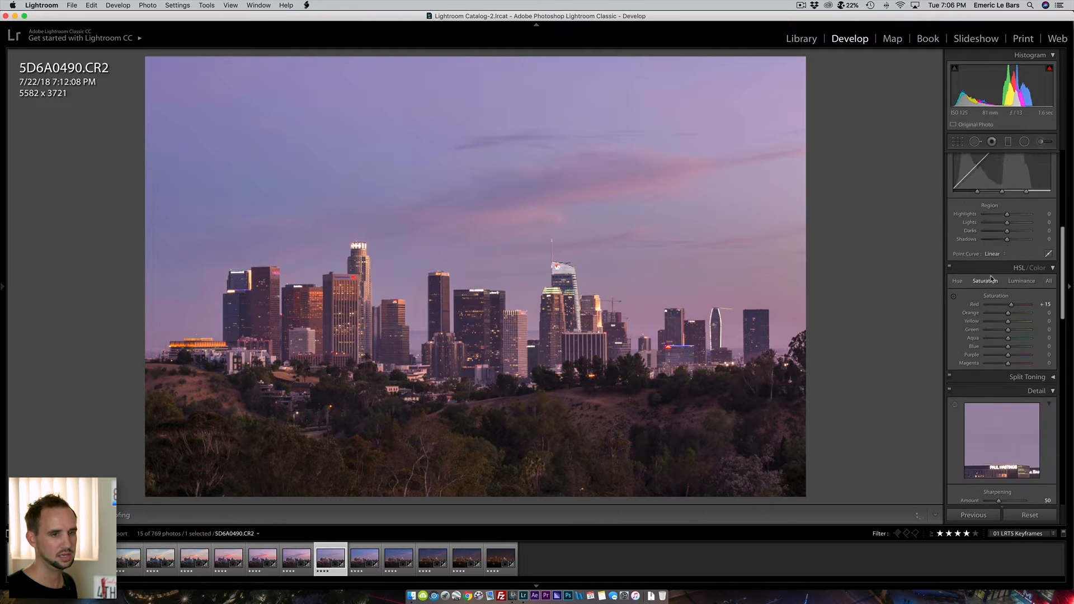
left_click(1044, 201)
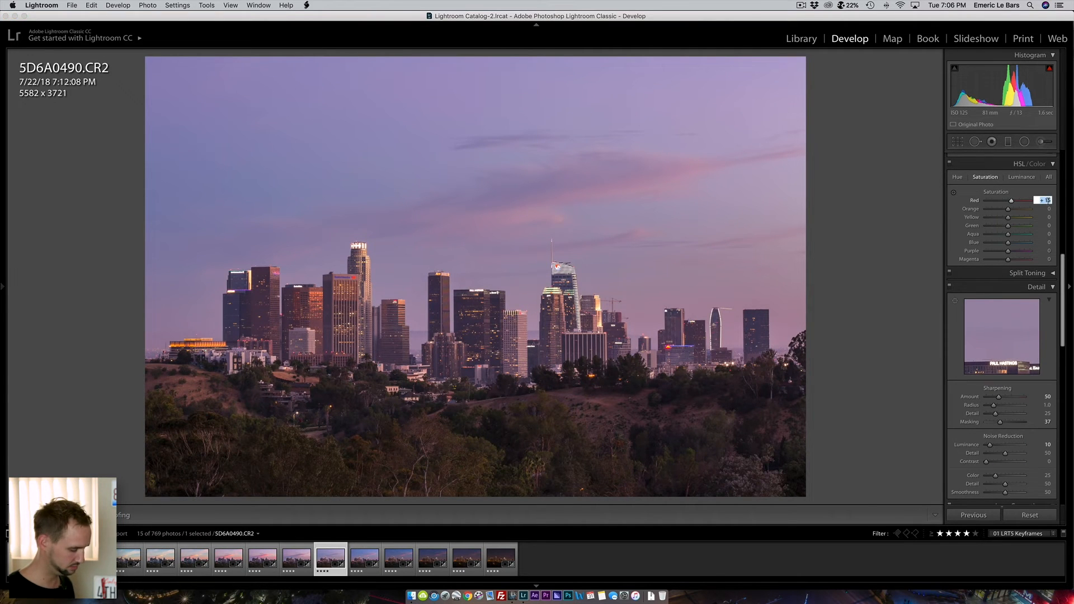
type("7")
key("Return")
Step: Set the tenth keyframe's Tint to +30 and cool its Temp to 5,842
scroll(1070, 226, "up", 10)
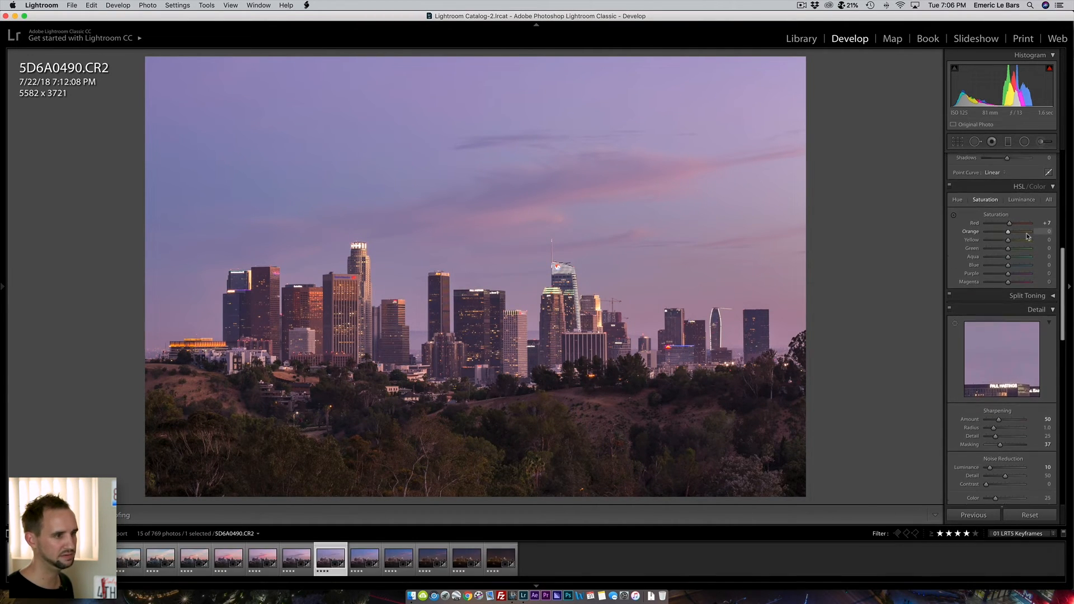
left_click(1044, 226)
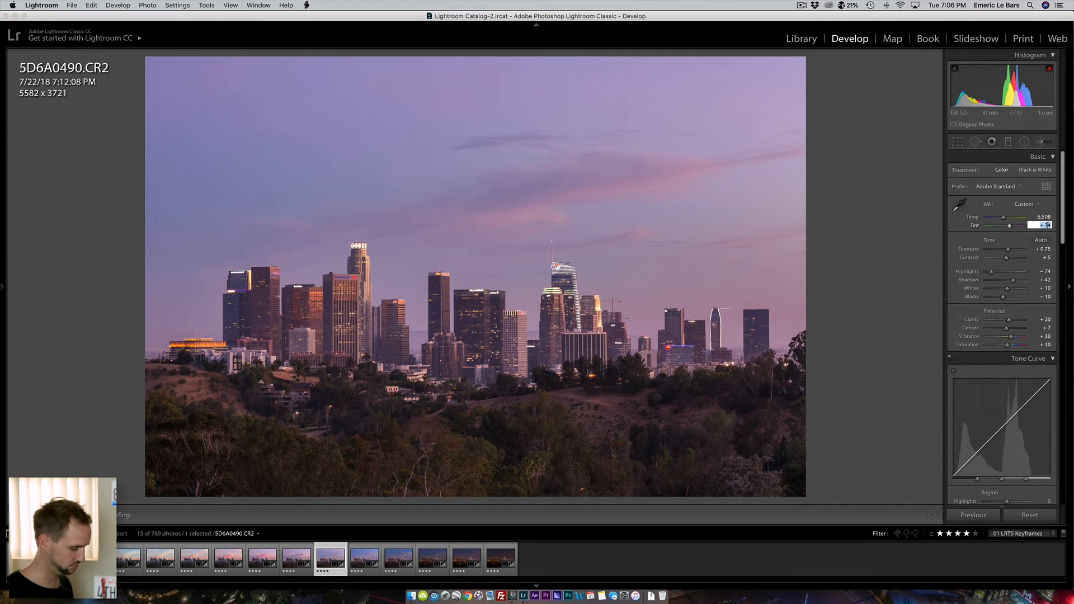
type("30")
key("Return")
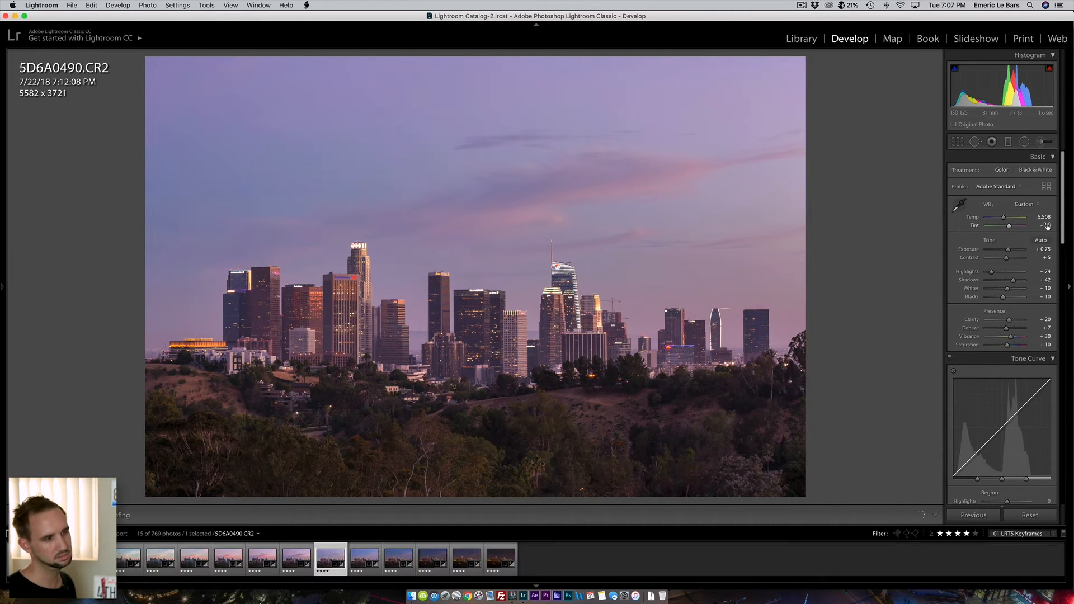
left_click_drag(1004, 220, 1003, 220)
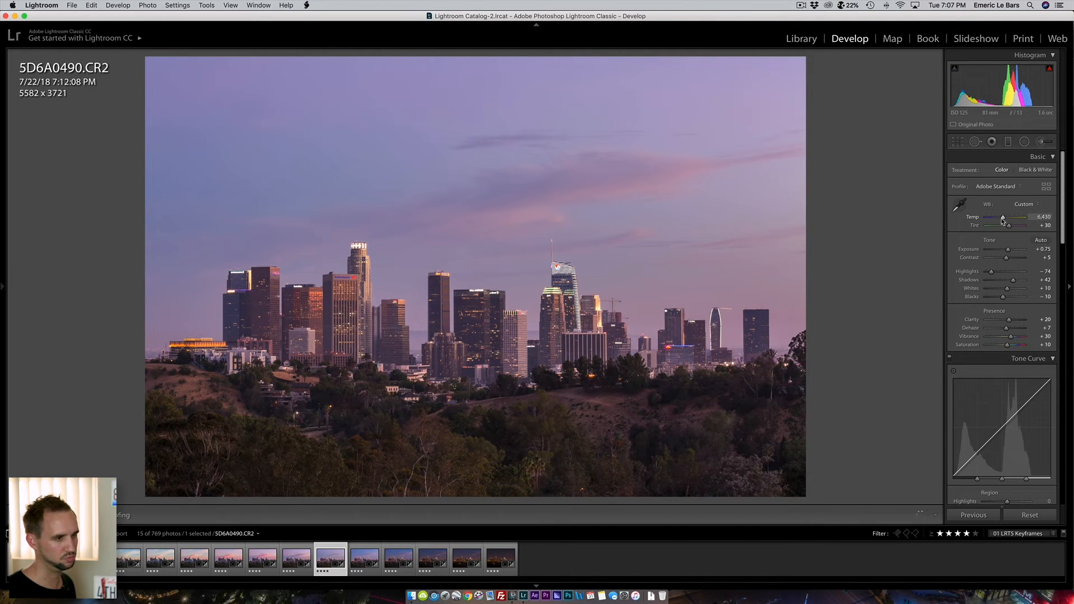
left_click_drag(1003, 221, 1000, 221)
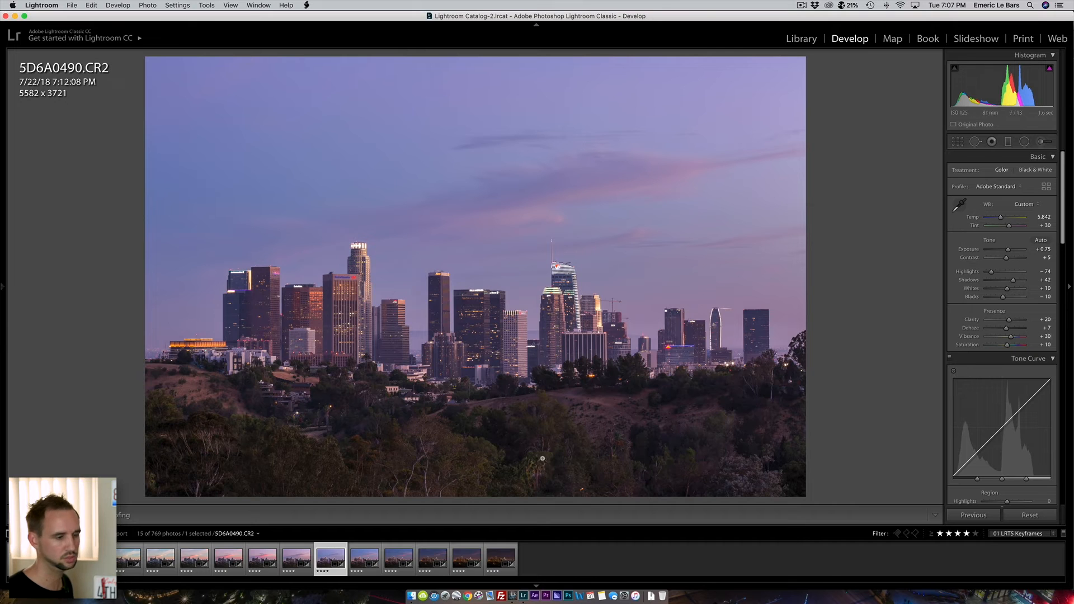
Step: Sync the tenth keyframe's settings to all following keyframes with LRTimelapse Sync Keyframes and open the eleventh keyframe, 5D6A0544.CR2
left_click(502, 558, "shift")
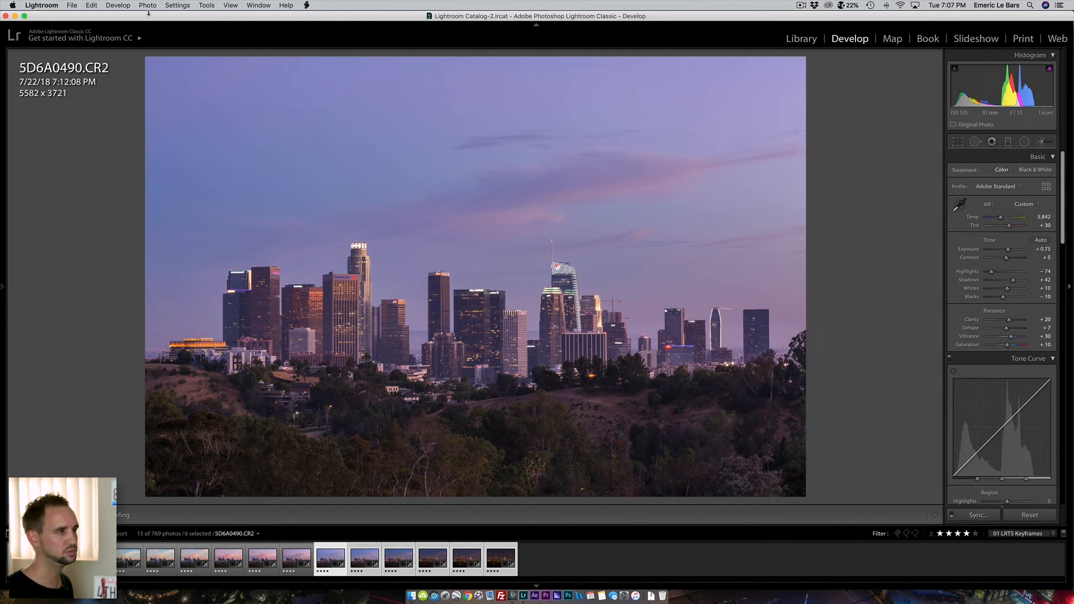
left_click(306, 6)
left_click(334, 34)
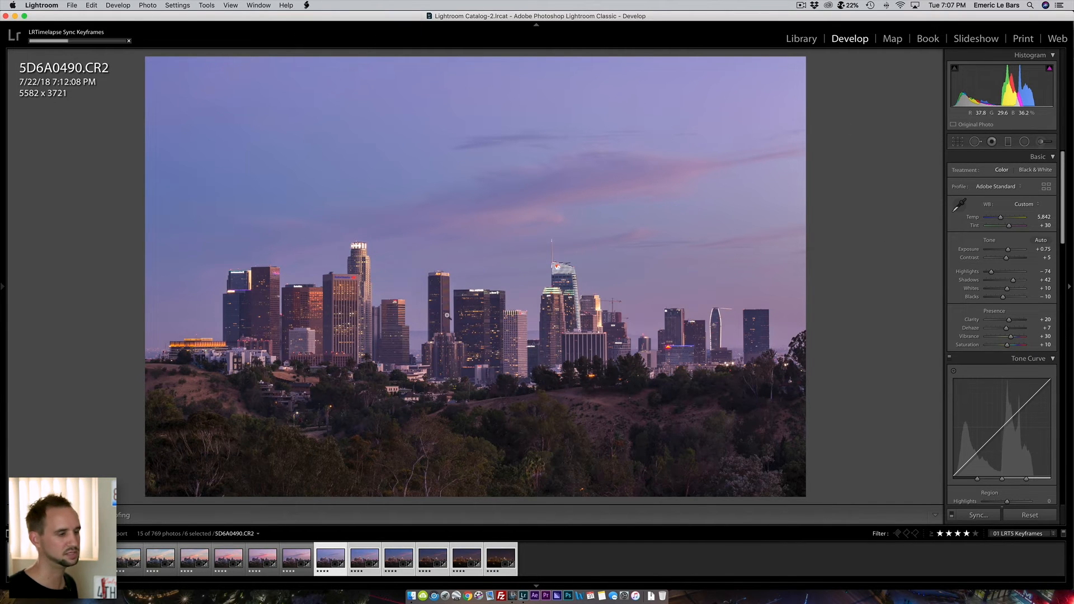
left_click(368, 556)
Step: On the eleventh keyframe, set Luminance noise reduction to 20, Temp to 5,775 and Tint to +26
left_click(648, 307)
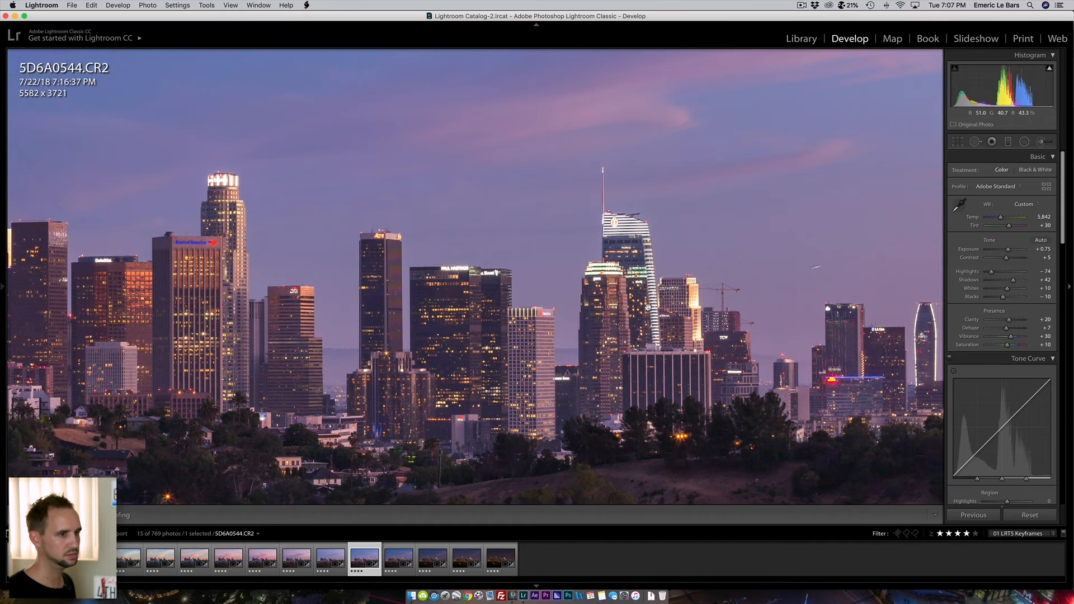
left_click(613, 300)
scroll(1010, 291, "down", 3)
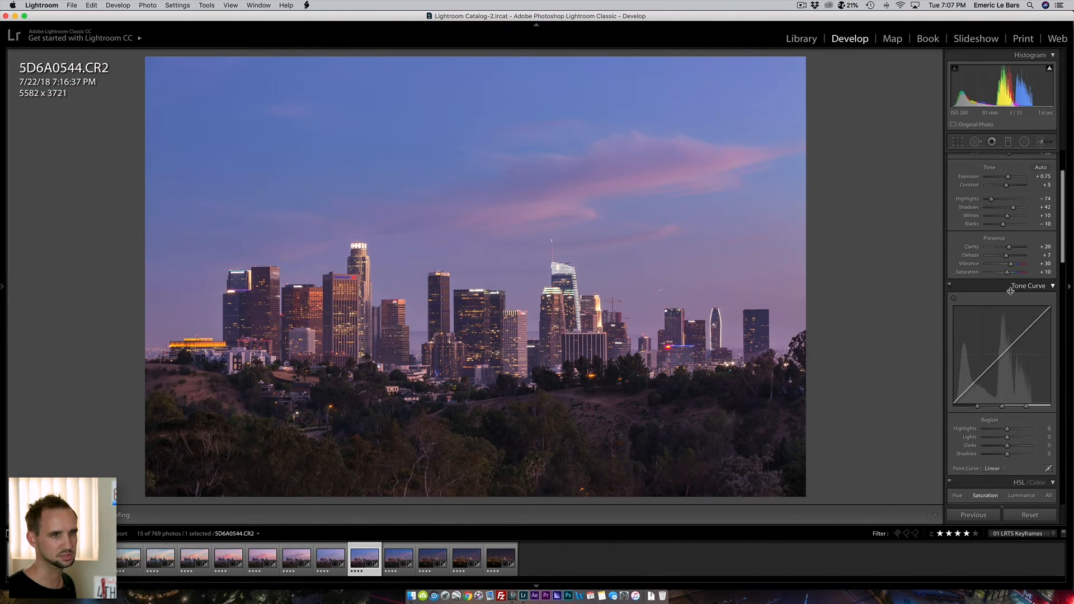
scroll(1010, 291, "down", 10)
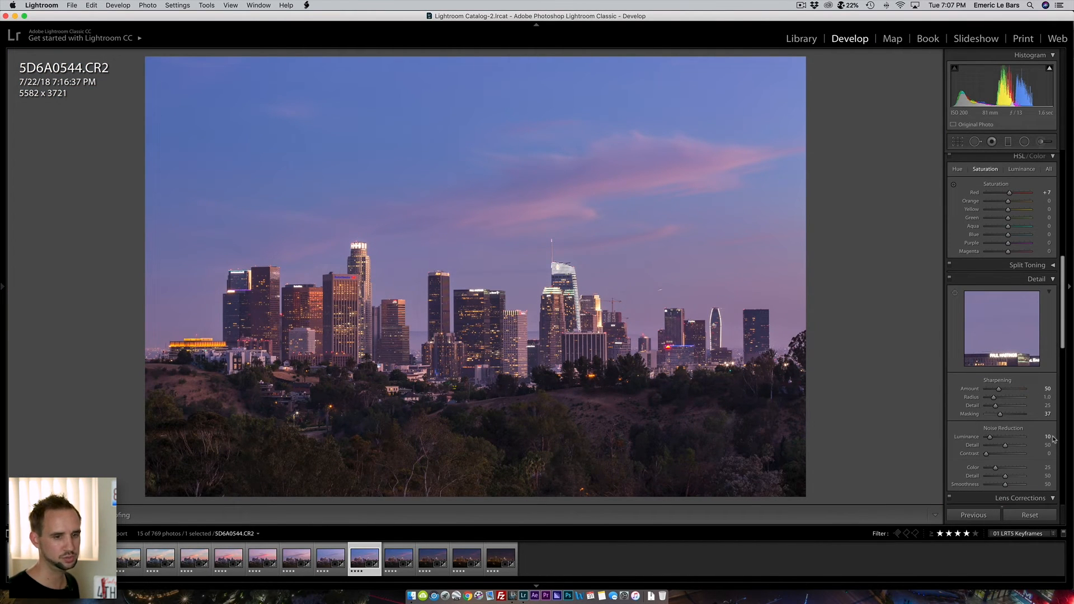
left_click(1048, 437)
key("Return")
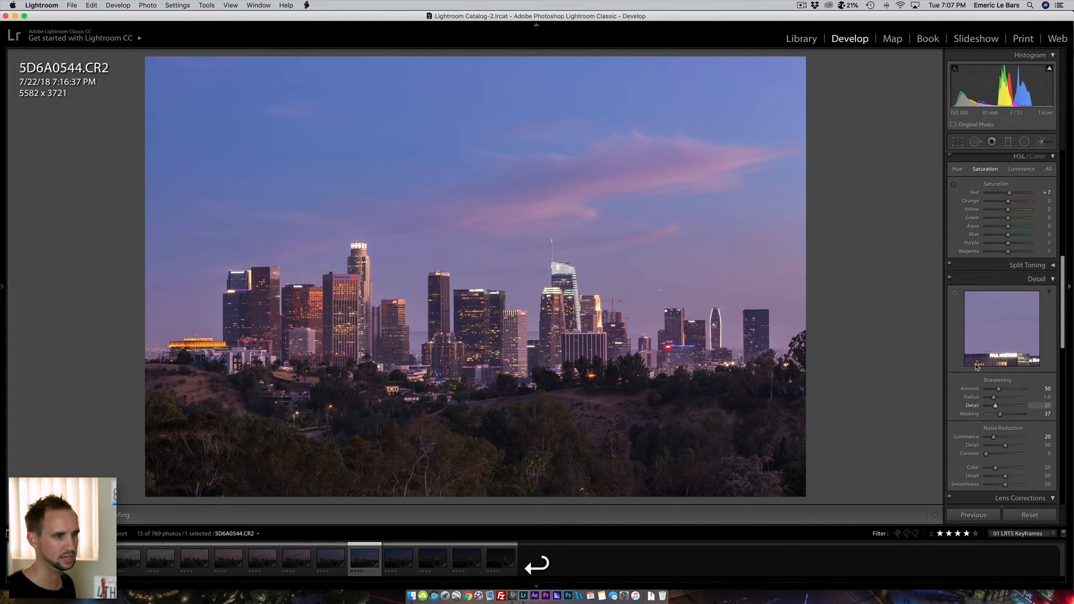
scroll(1007, 252, "up", 10)
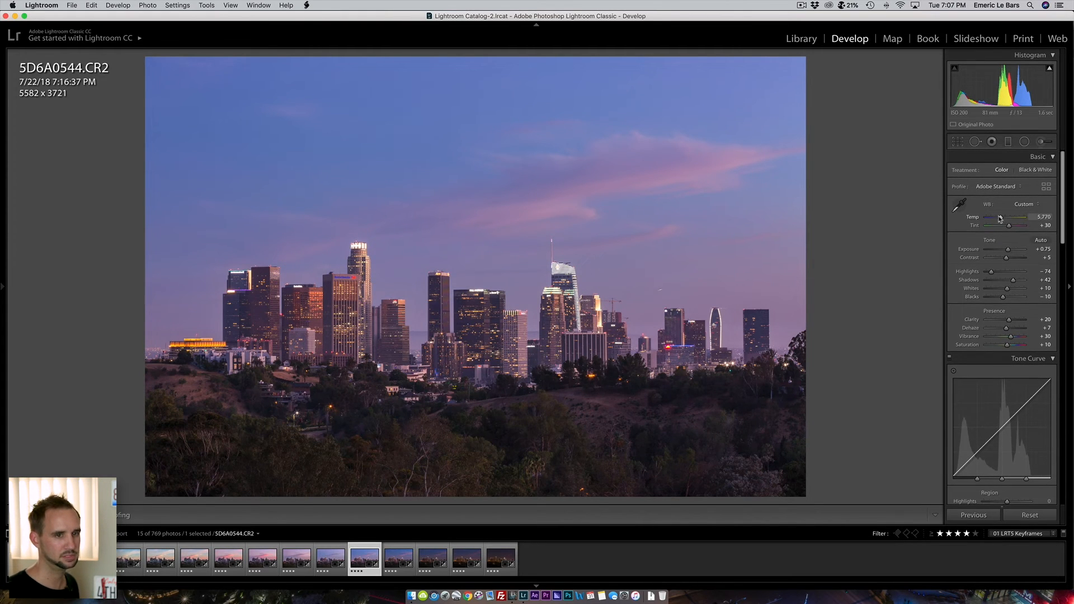
left_click_drag(1002, 219, 1008, 227)
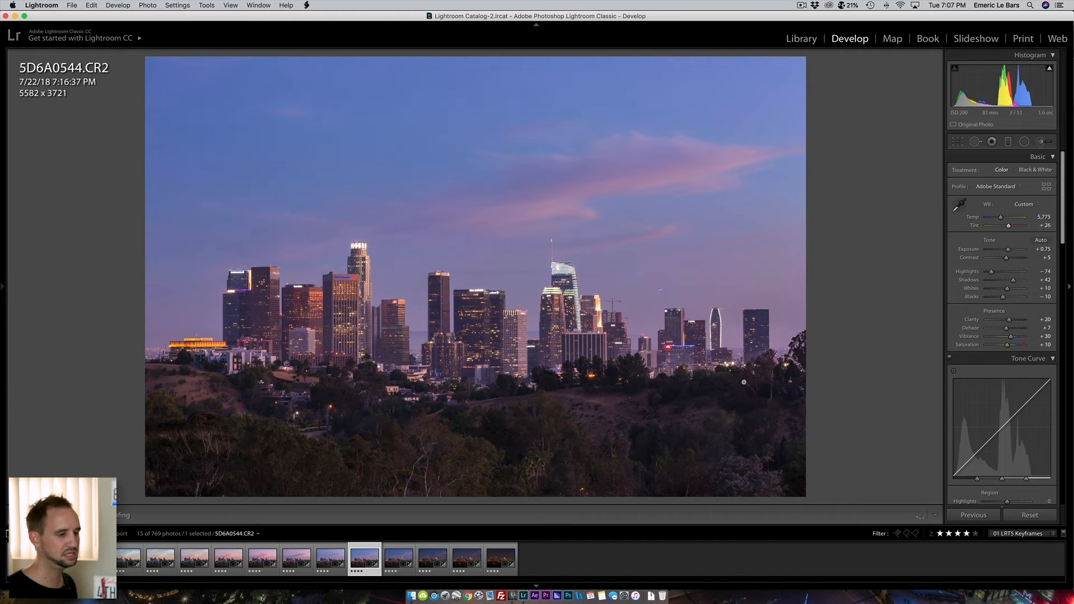
Step: Sync the eleventh keyframe's settings to all following keyframes with LRTimelapse Sync Keyframes and open the twelfth keyframe, 5D6A0598.CR2
left_click(503, 554, "shift")
left_click(306, 5)
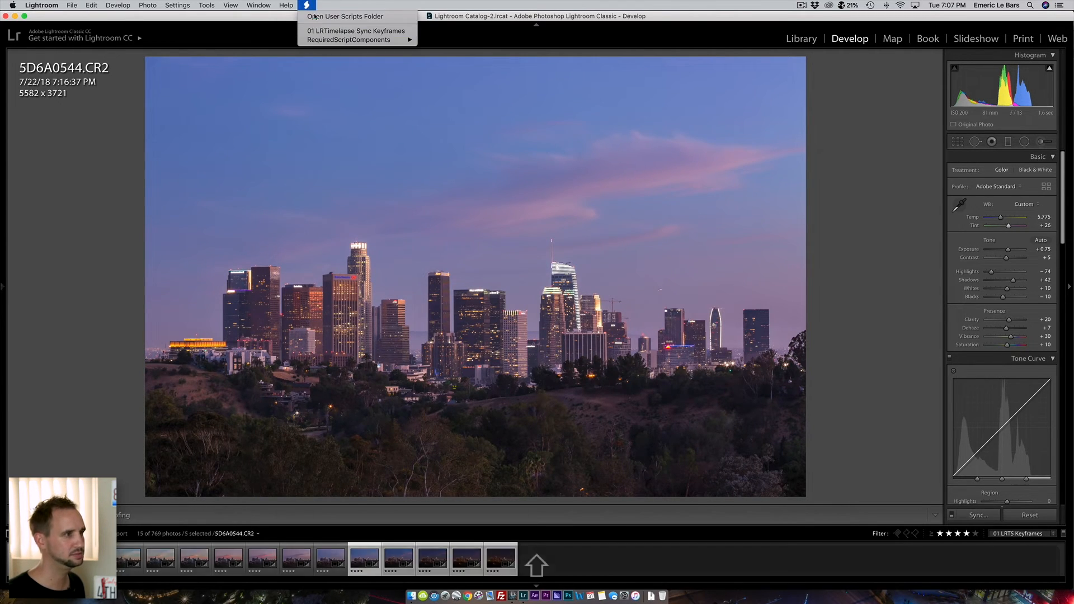
left_click(317, 32)
left_click(397, 551)
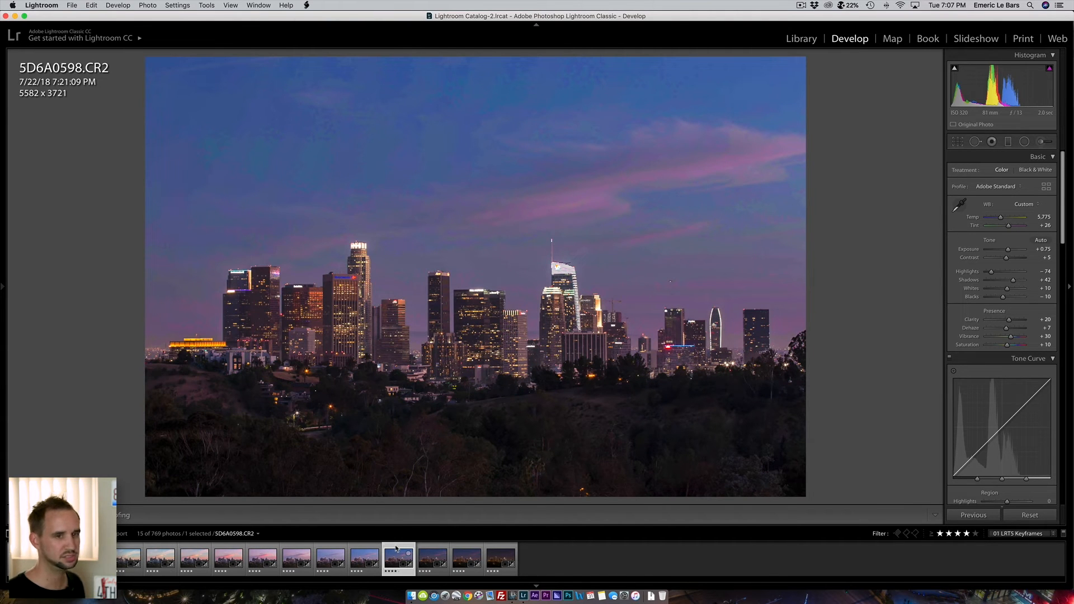
Step: Inspect the twelfth keyframe's skyline up close and set its Exposure to +0.85, Temp to 5,455 and Tint to +20
left_click(482, 290)
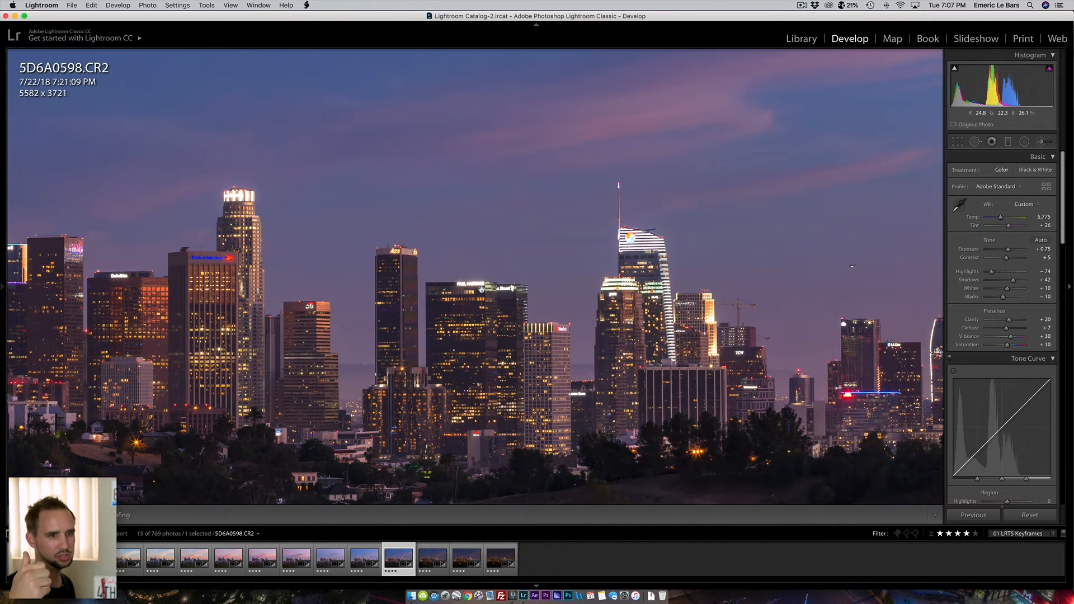
left_click_drag(501, 234, 501, 273)
left_click(502, 272)
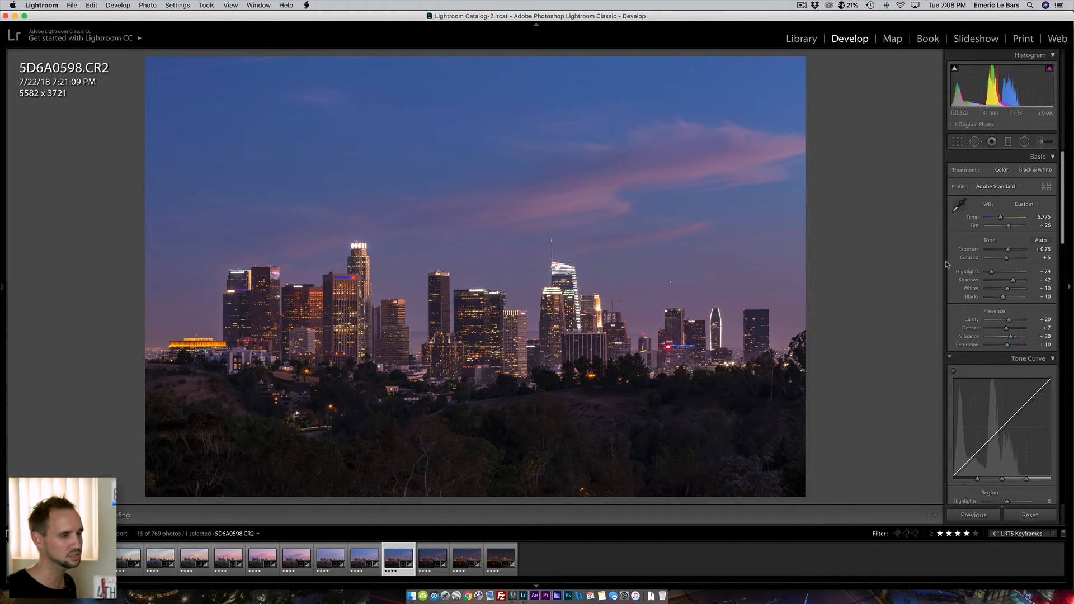
left_click_drag(1008, 250, 999, 218)
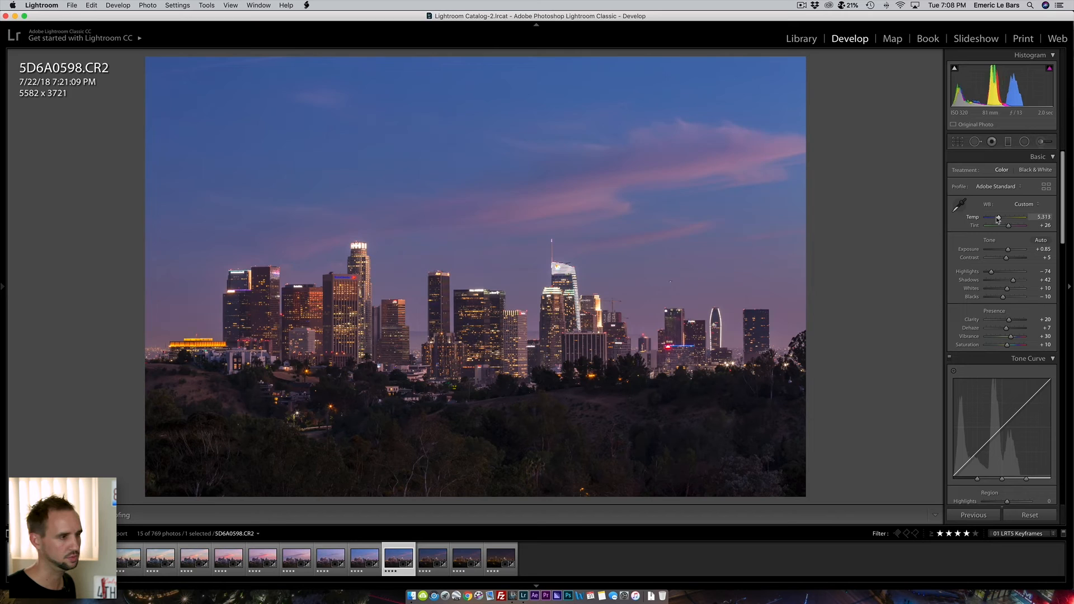
left_click_drag(998, 218, 1008, 227)
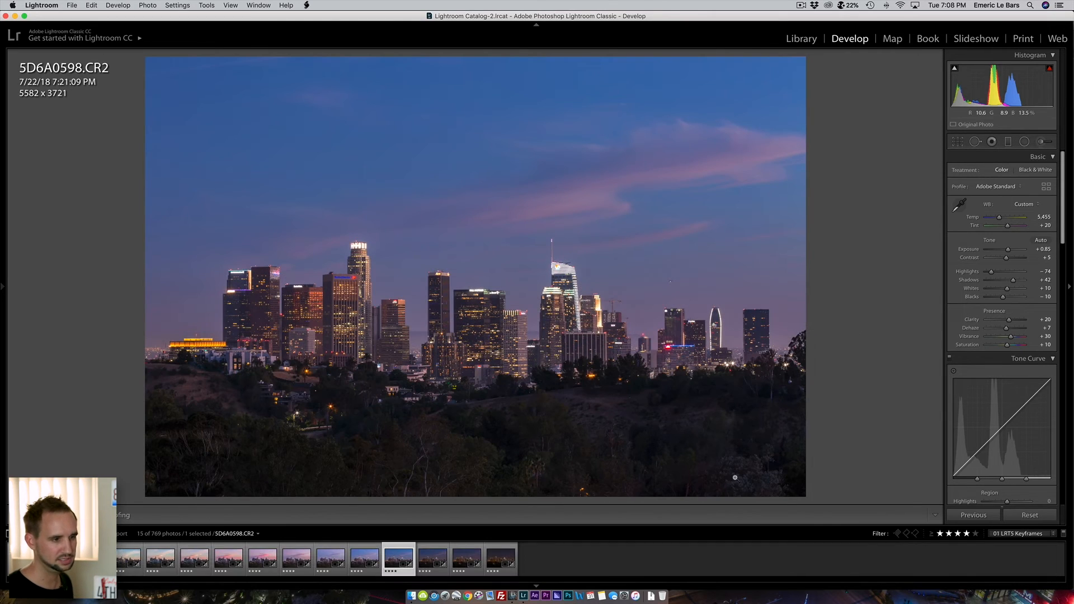
Step: Examine the twelfth keyframe's dark foreground hills up close and compare them with the unedited photo
left_click(662, 431)
left_click_drag(662, 432, 619, 360)
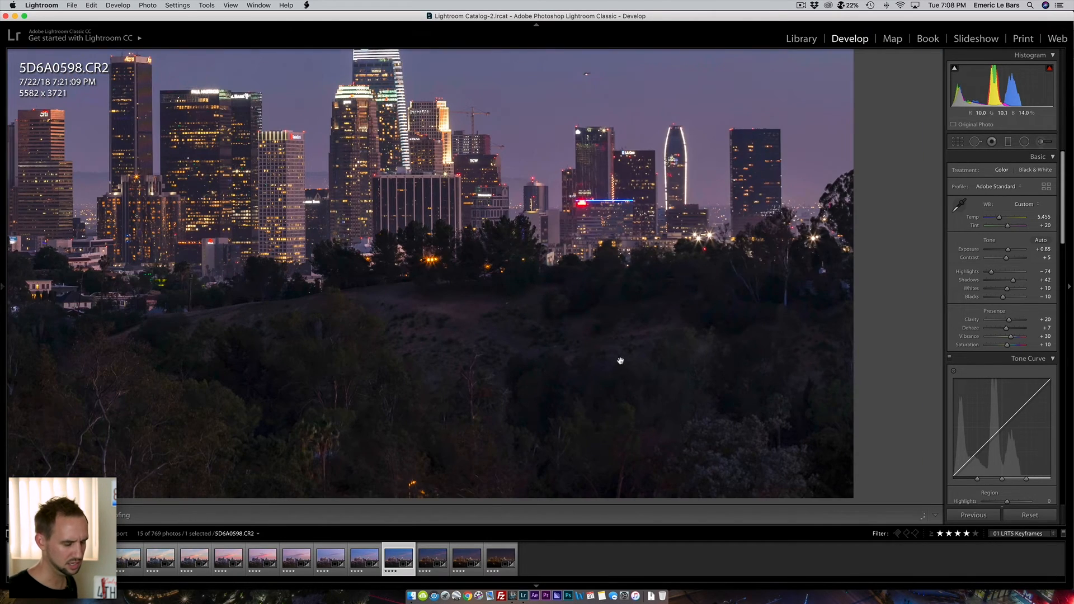
key("backslash")
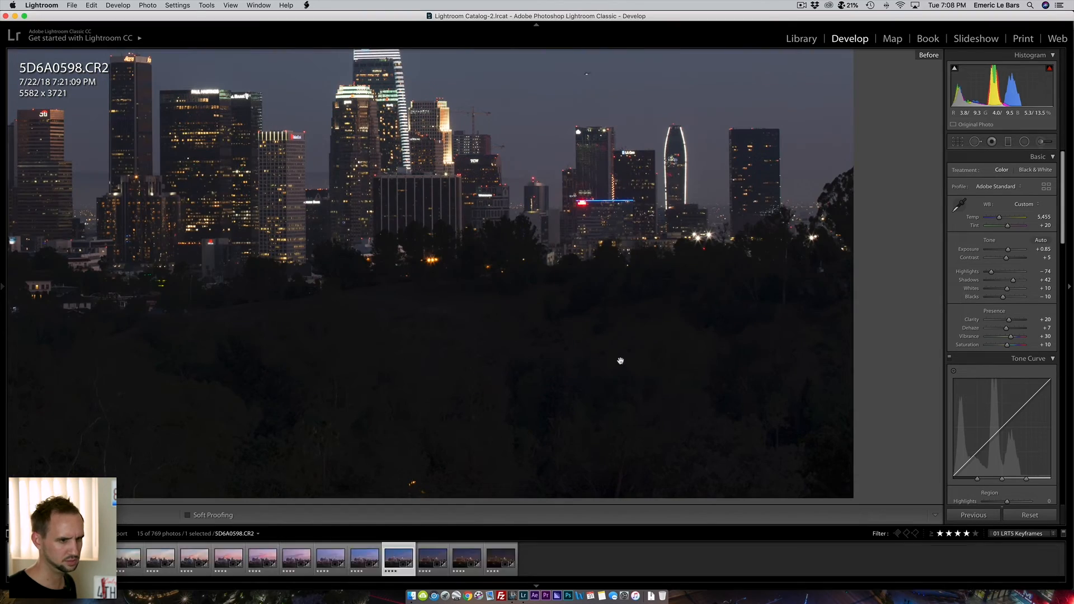
key("backslash")
left_click(621, 360)
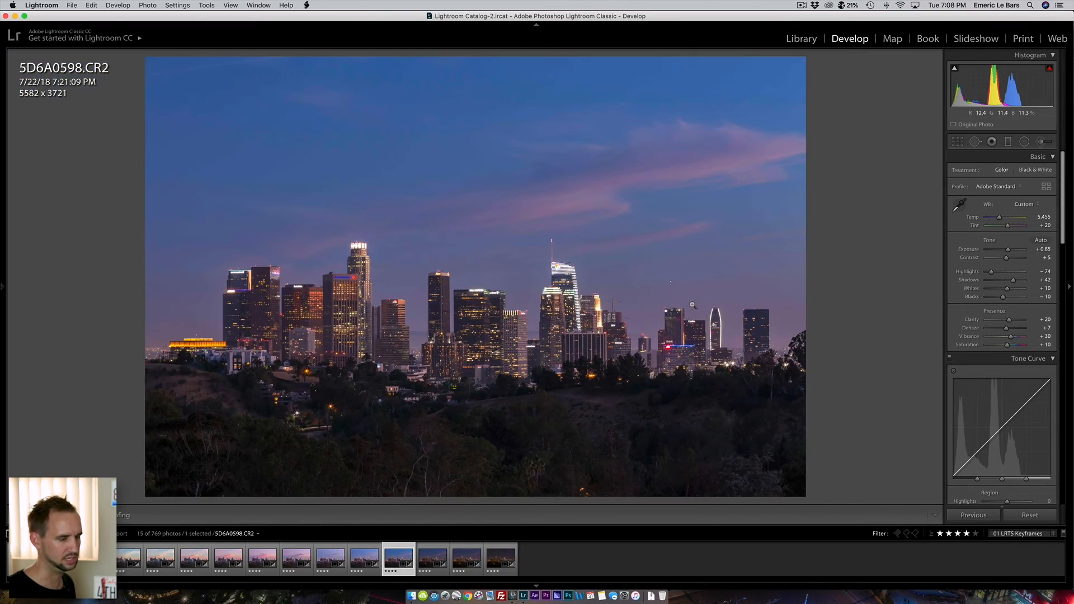
left_click(699, 424)
left_click_drag(699, 424, 446, 384)
left_click(504, 348)
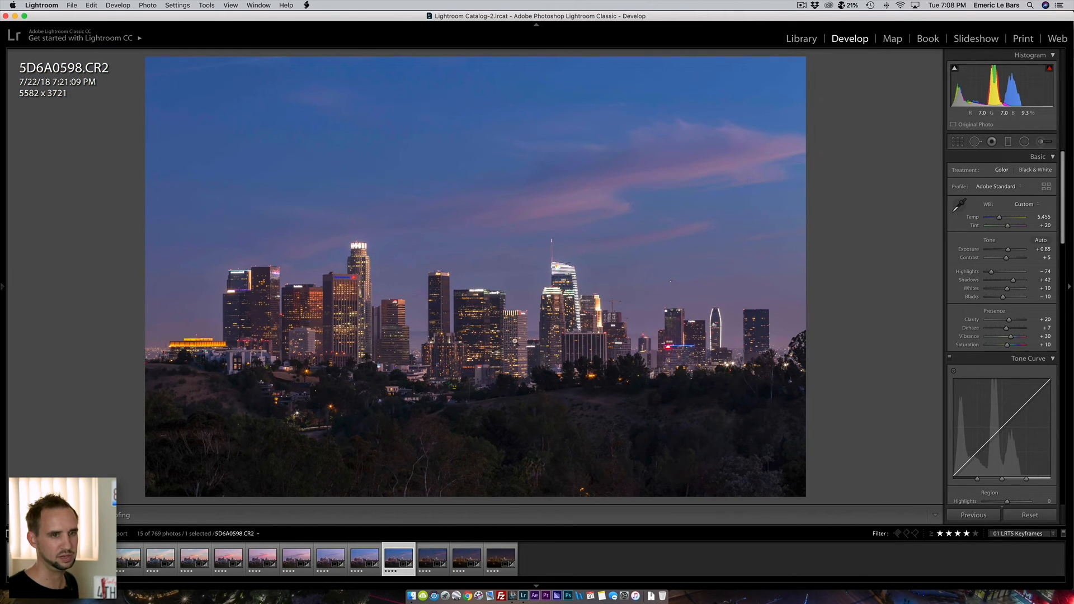
Step: Set the twelfth keyframe's Luminance noise reduction to 30
scroll(977, 411, "down", 10)
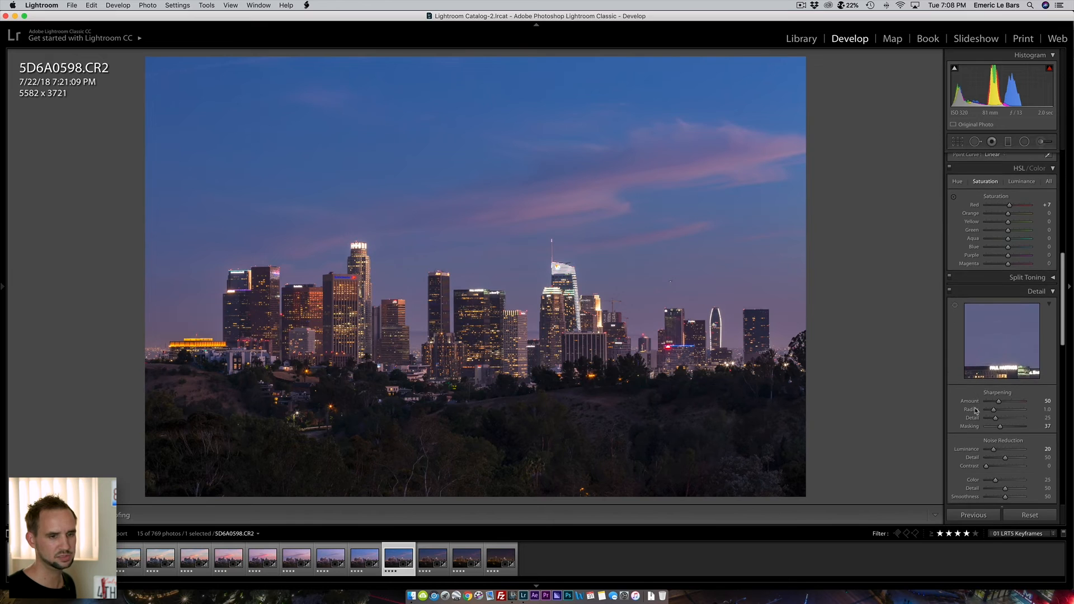
scroll(977, 411, "down", 4)
left_click(1048, 354)
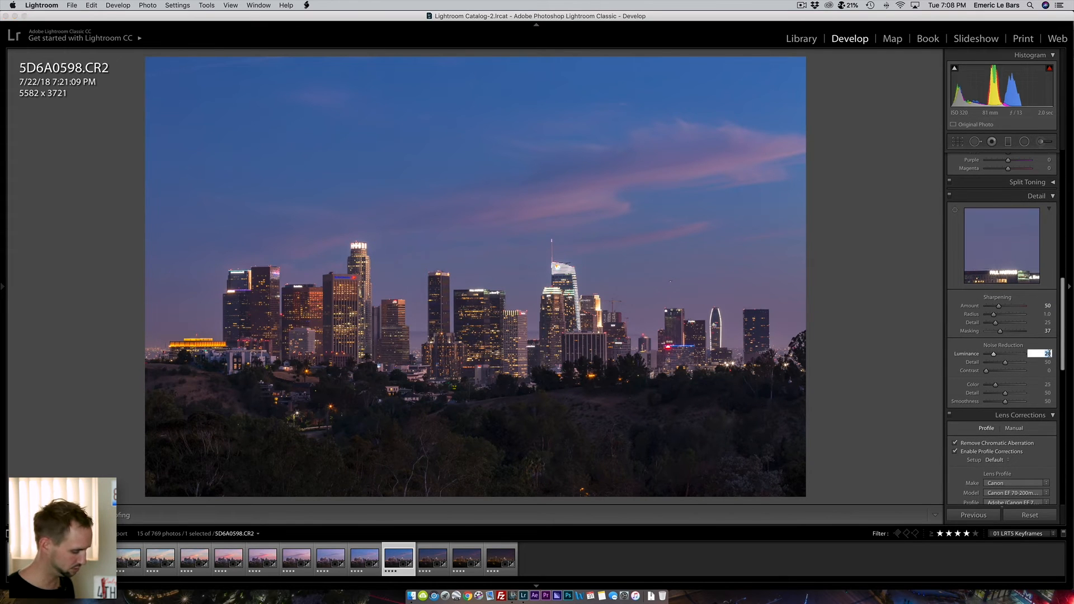
type("30")
key("Return")
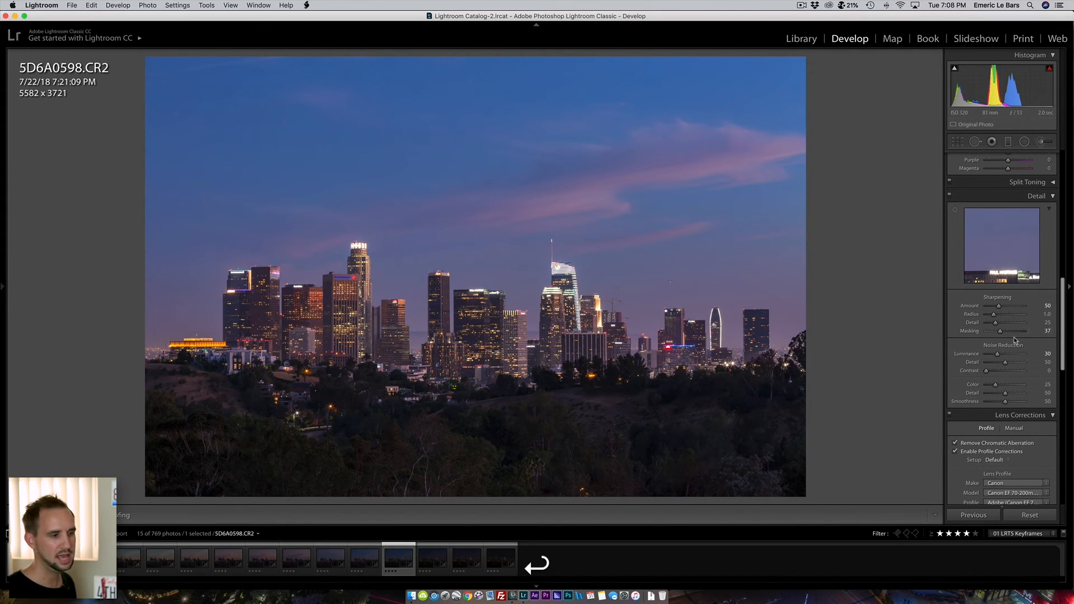
Step: Sync the twelfth keyframe's settings to the three following keyframes with LRTimelapse Sync Keyframes
scroll(1001, 391, "up", 5)
left_click(500, 558, "shift")
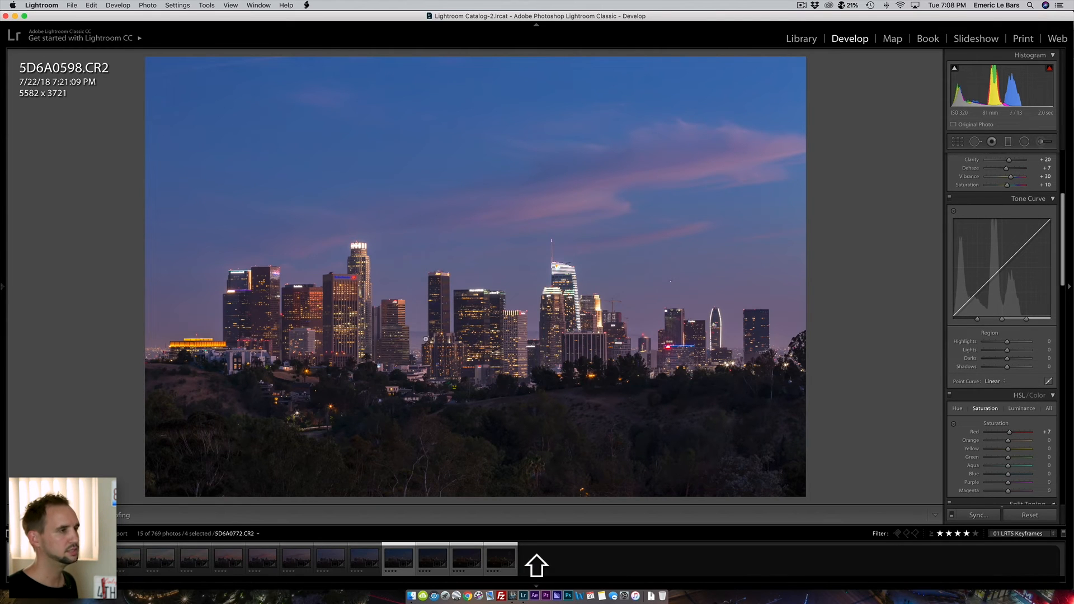
left_click(307, 6)
left_click(336, 31)
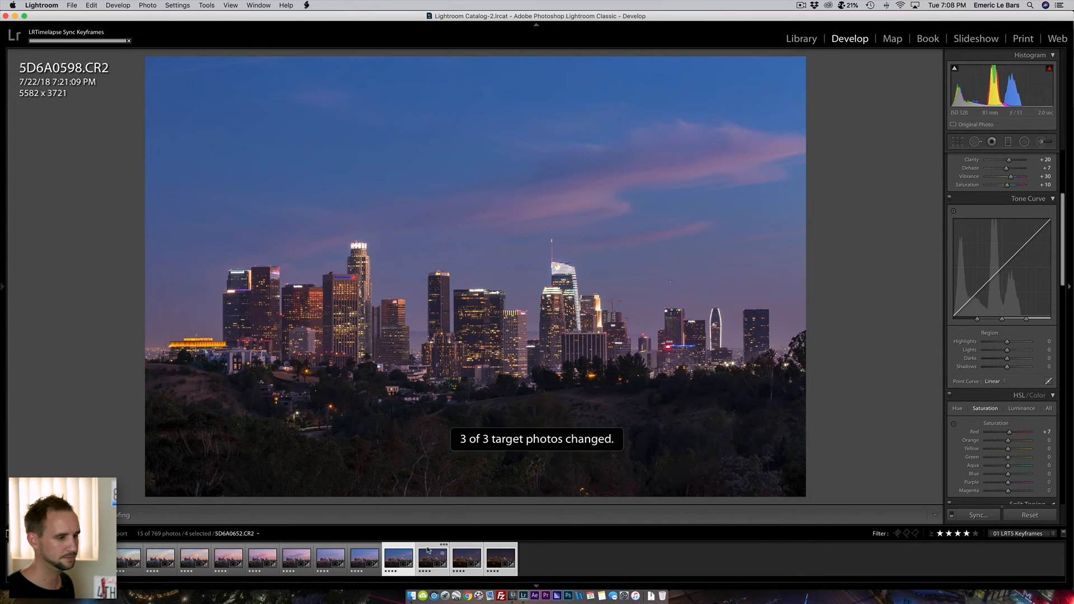
Step: Open the thirteenth keyframe, 5D6A0652.CR2, and set its Exposure to +0.95, Temp to 5,077 and Tint to +19, checking the skyline up close
left_click_drag(1008, 249, 1010, 252)
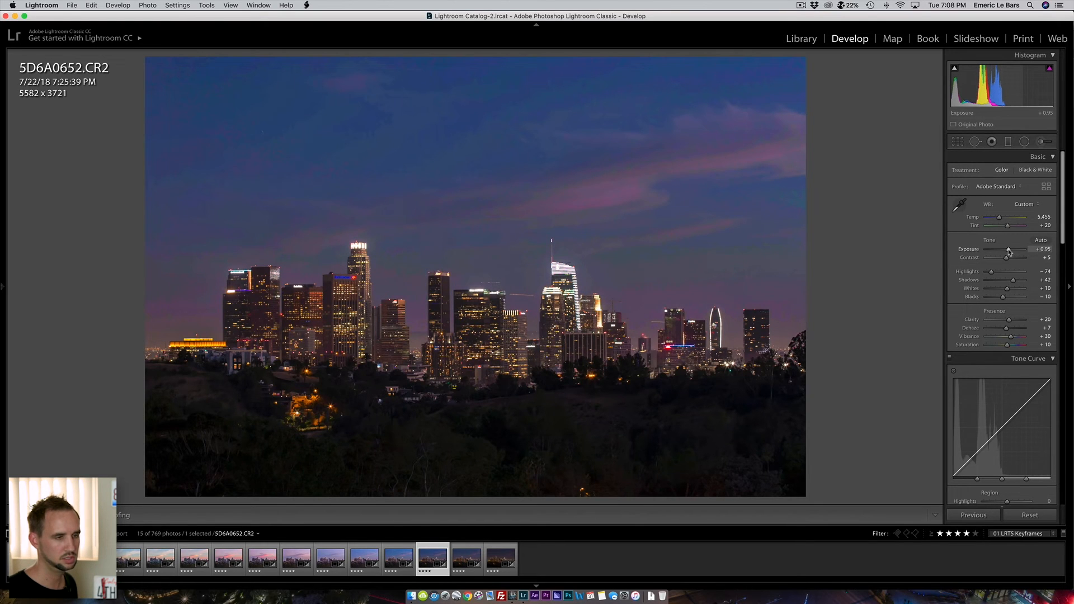
left_click_drag(999, 219, 998, 219)
key("z")
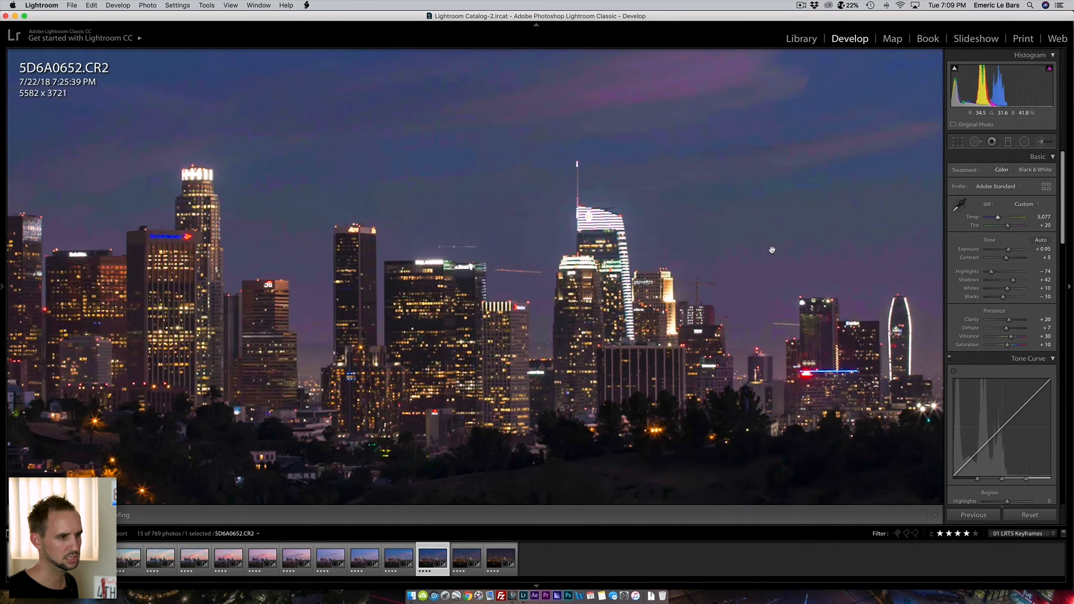
left_click(606, 203)
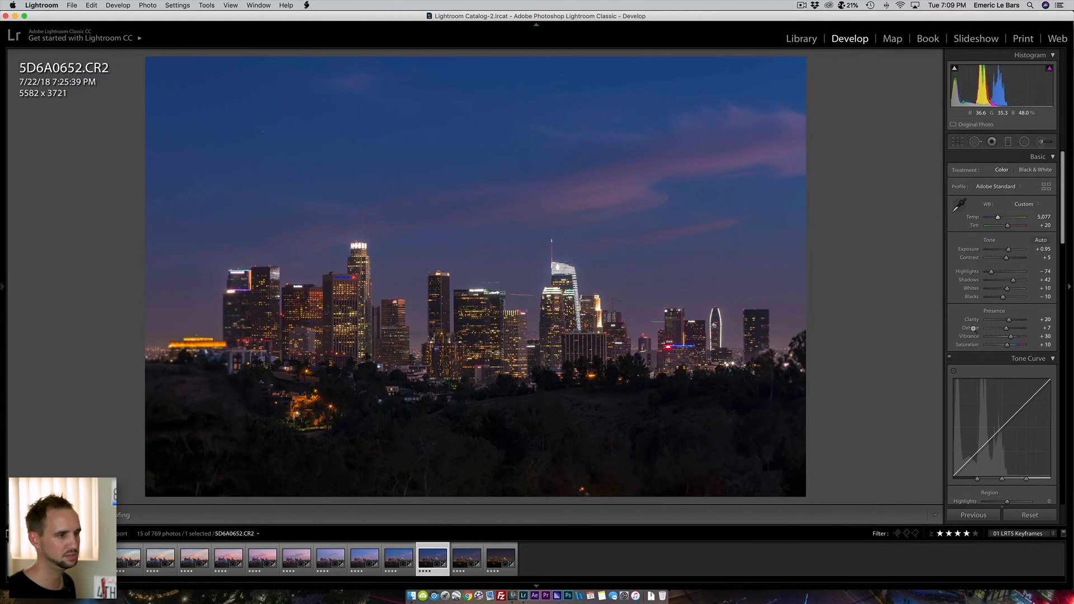
left_click_drag(1008, 229, 1007, 229)
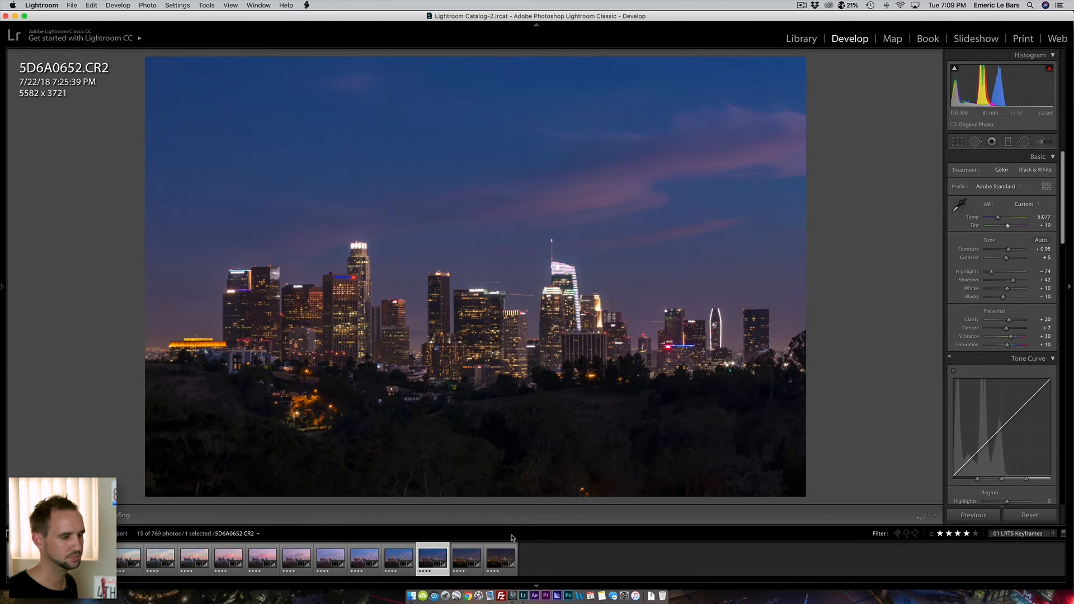
Step: Sync the thirteenth keyframe's settings to the last two keyframes with LRTimelapse Sync Keyframes and open the fourteenth, 5D6A0706.CR2
left_click(495, 552, "shift")
left_click(309, 5)
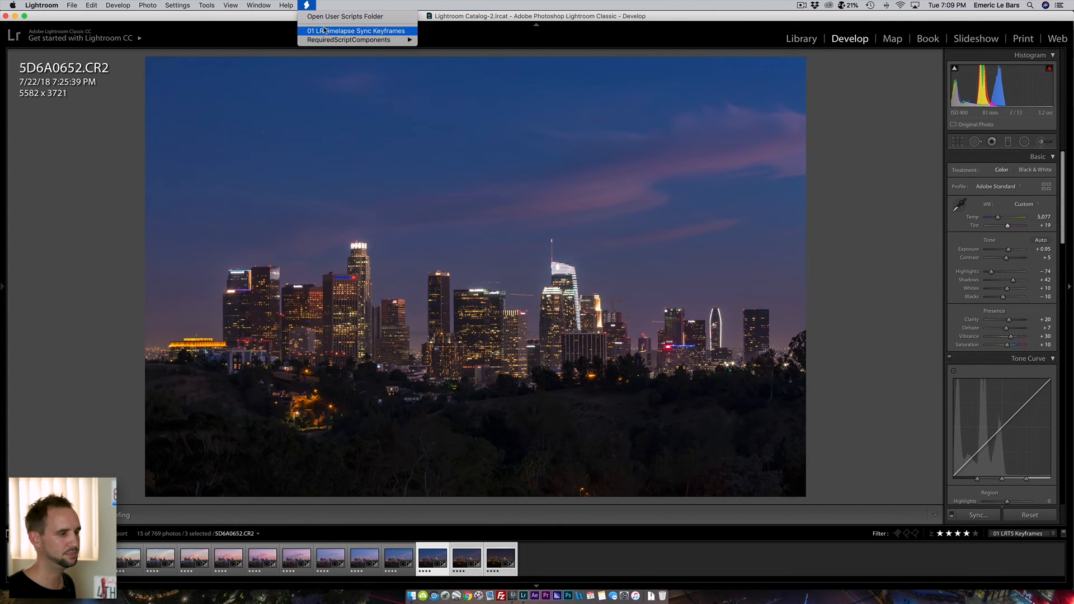
left_click(325, 31)
left_click(463, 549)
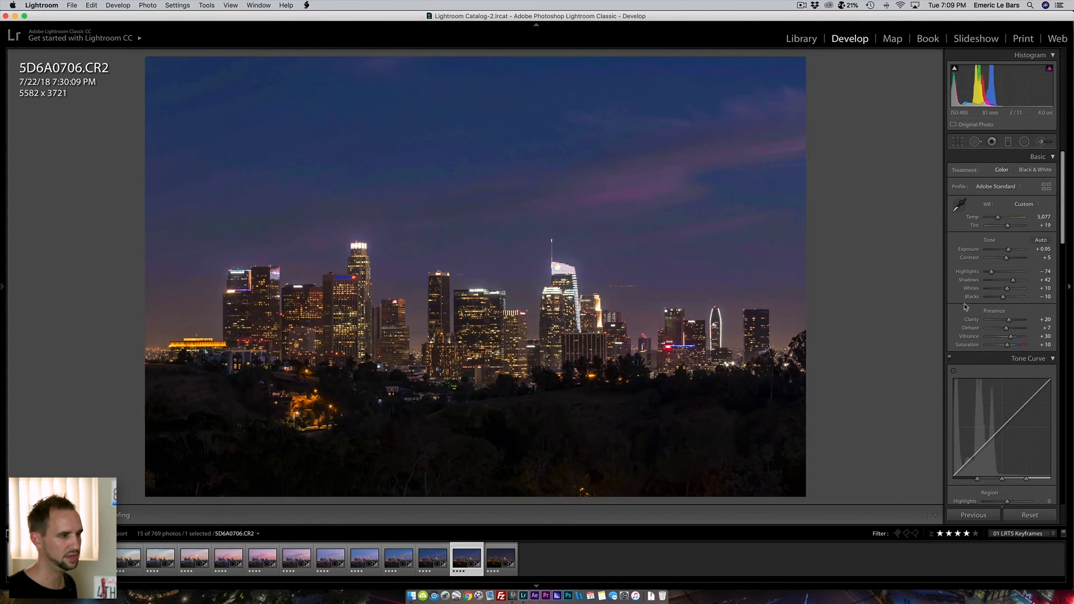
Step: Set the fourteenth keyframe's Temp to 4,718, Tint to +18 and Shadows to +38
left_click_drag(999, 218, 997, 221)
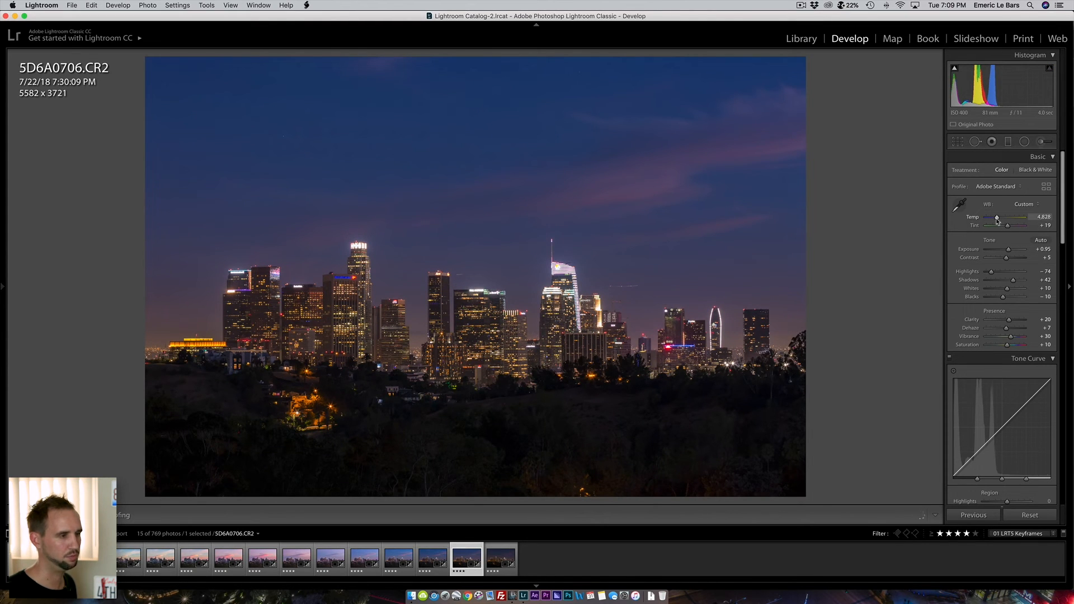
left_click_drag(1008, 227, 1007, 229)
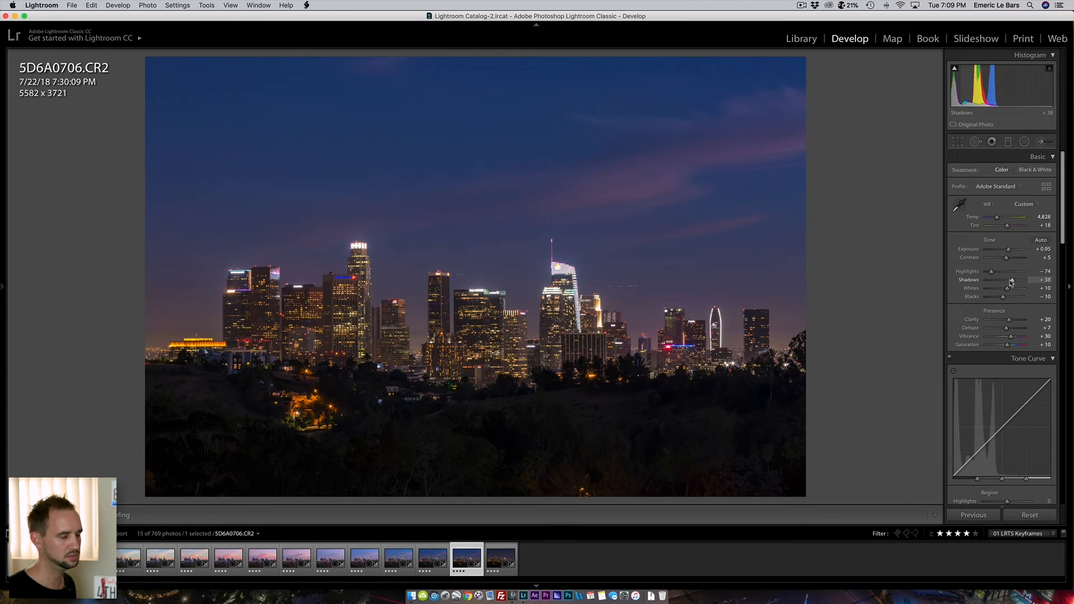
left_click_drag(997, 218, 996, 217)
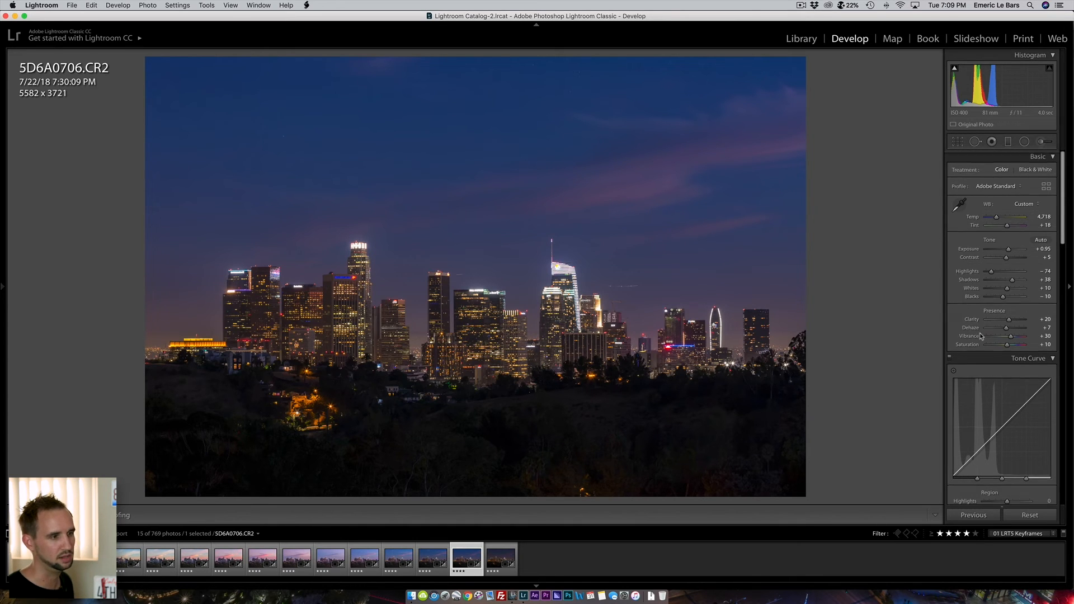
scroll(979, 336, "down", 5)
scroll(980, 336, "up", 5)
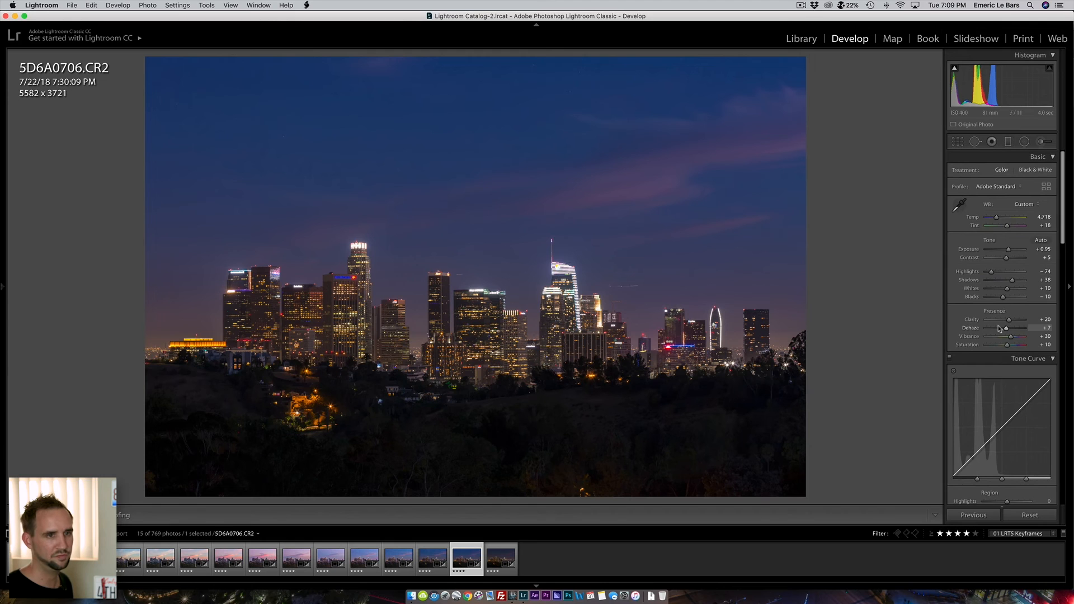
scroll(996, 425, "down", 5)
scroll(996, 425, "up", 5)
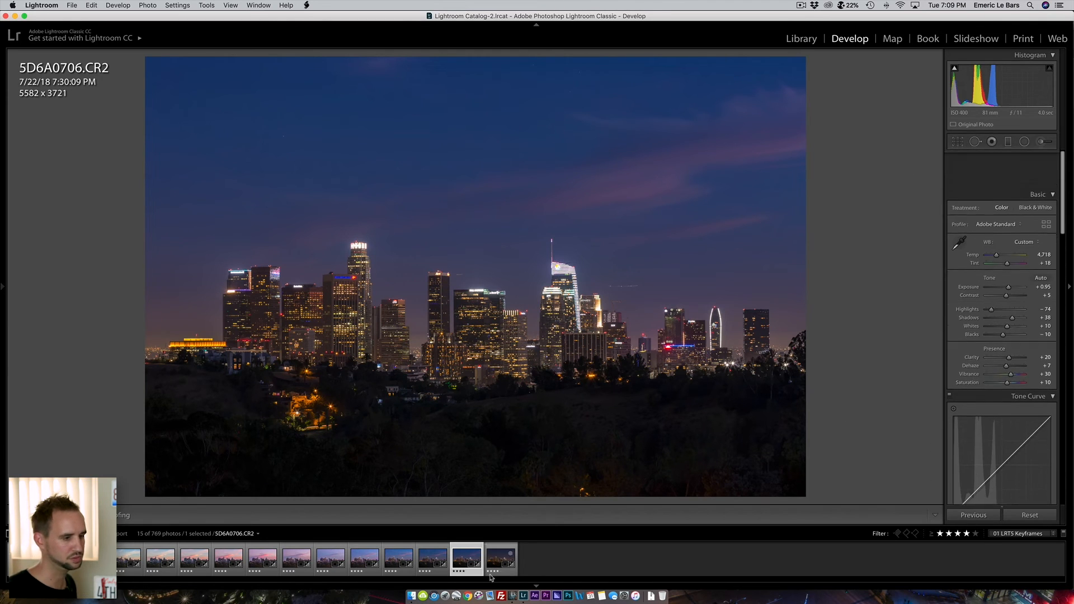
Step: Sync the fourteenth keyframe's settings to the last keyframe with LRTimelapse Sync Keyframes
left_click(491, 557, "super")
left_click(306, 5)
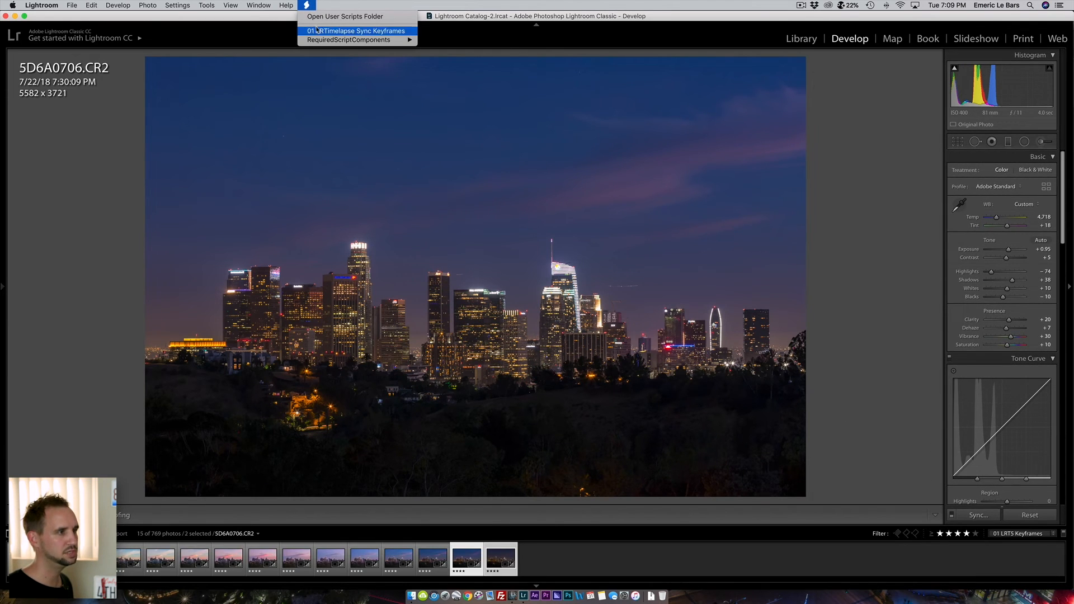
left_click(315, 32)
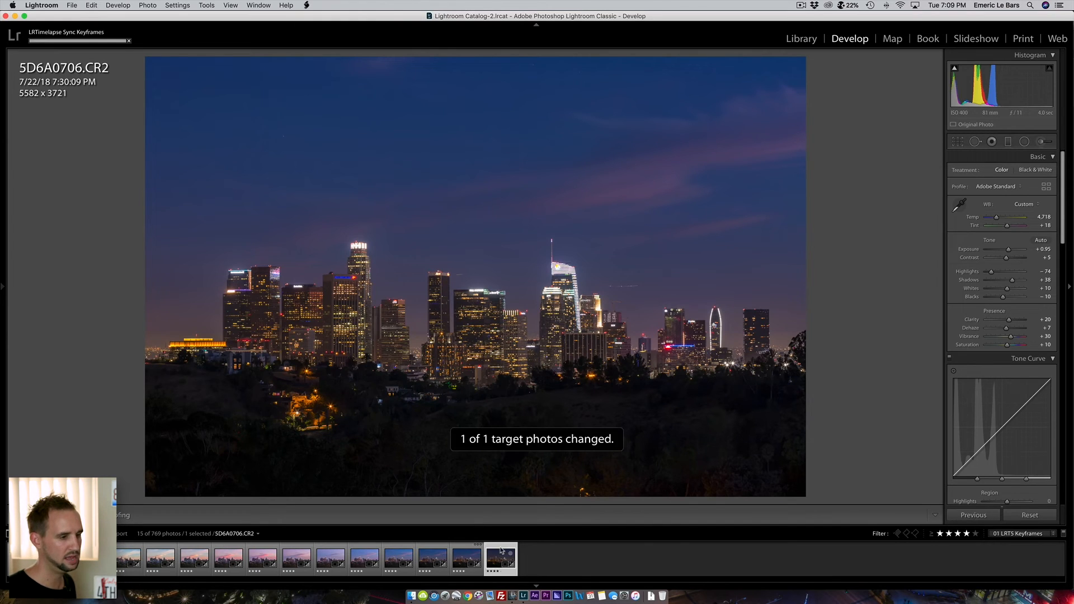
Step: Set the last keyframe's Exposure to +1.00, Temp to 4,280 and Tint to +9, and compare it with the unedited photo
key("z")
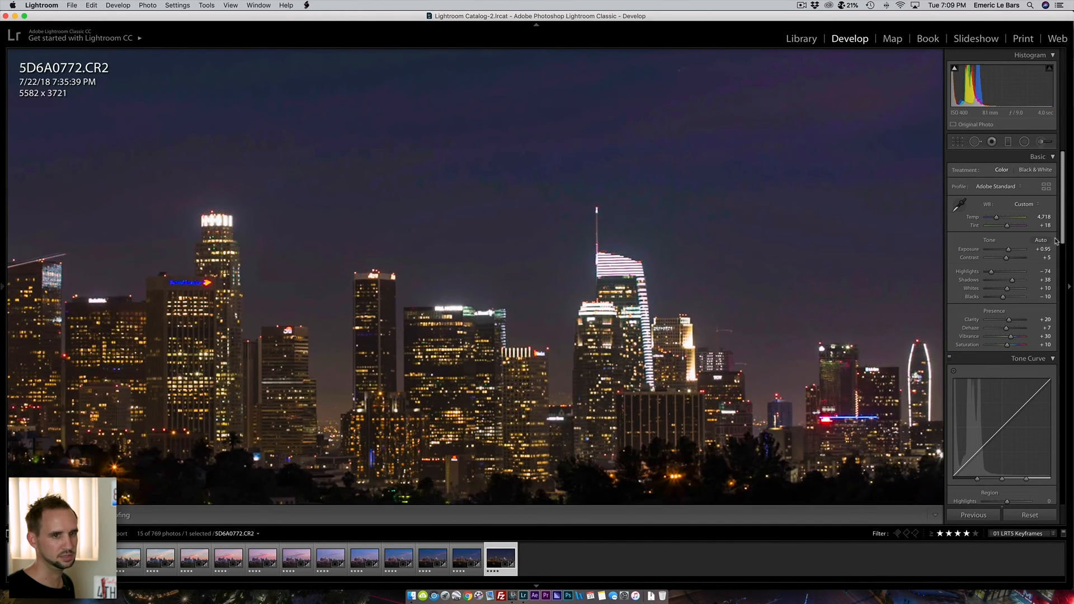
key("z")
left_click_drag(1009, 251, 995, 220)
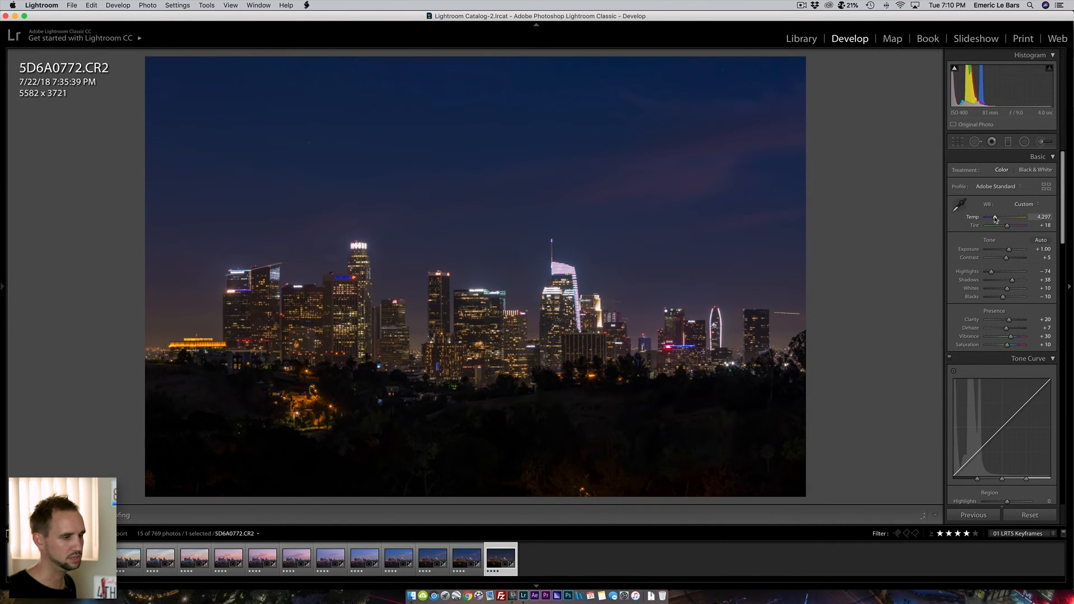
left_click_drag(995, 219, 995, 219)
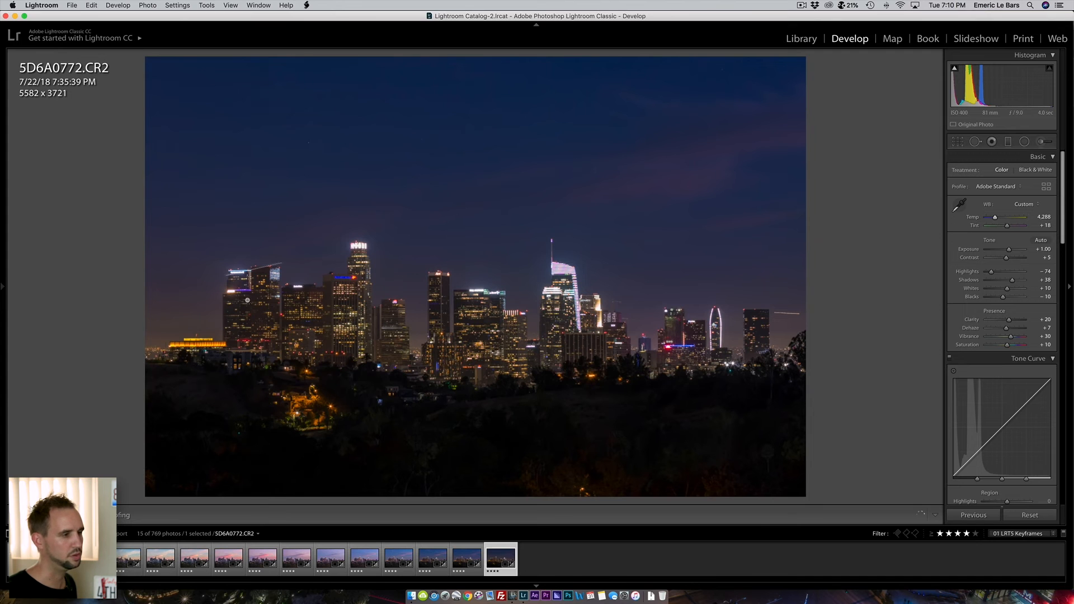
left_click(374, 280)
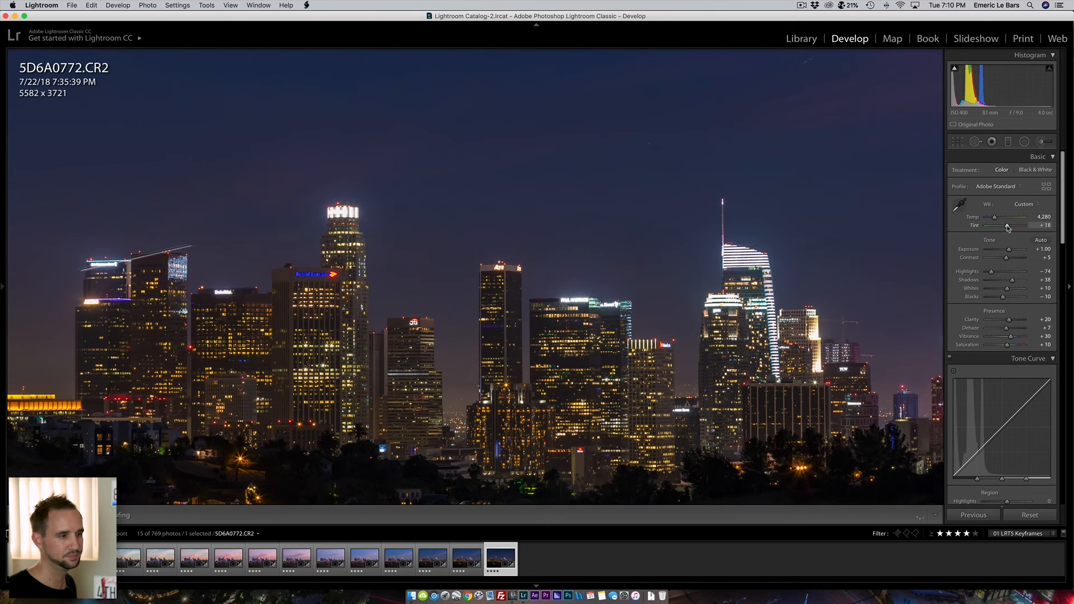
left_click_drag(1007, 226, 1006, 226)
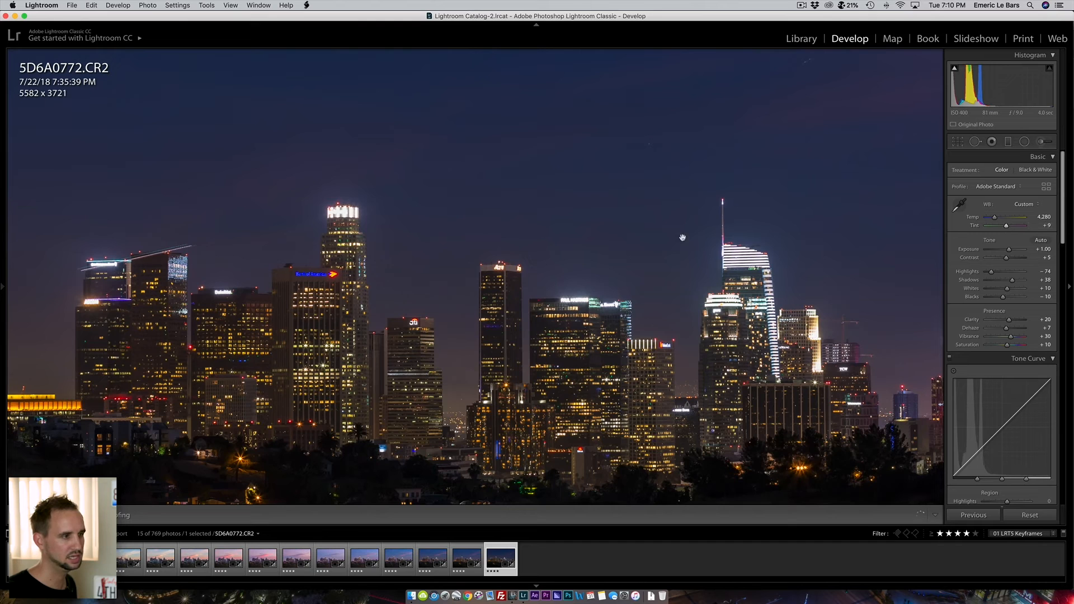
left_click(863, 245)
key("backslash")
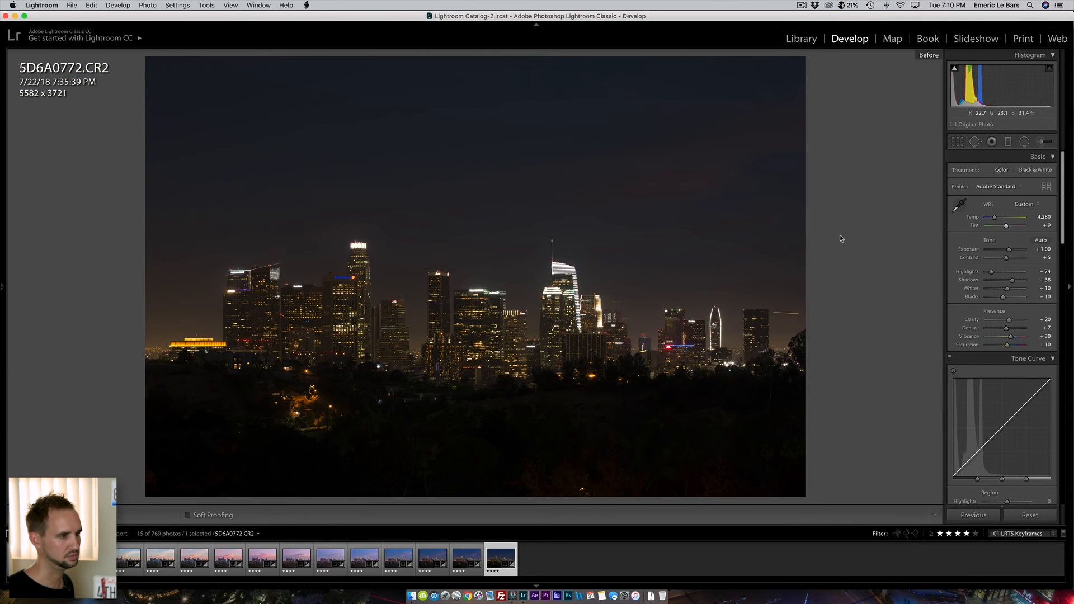
key("backslash")
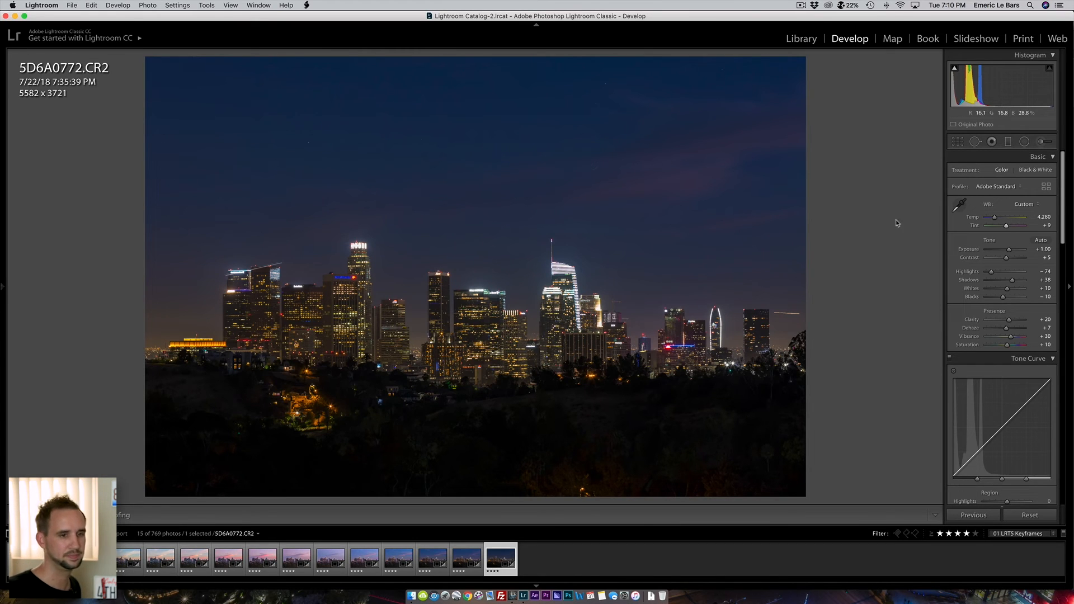
Step: Review all fifteen edited keyframes one after another in the Library, starting from 5D6A0004.CR2, to check the day-to-night progression
key("g")
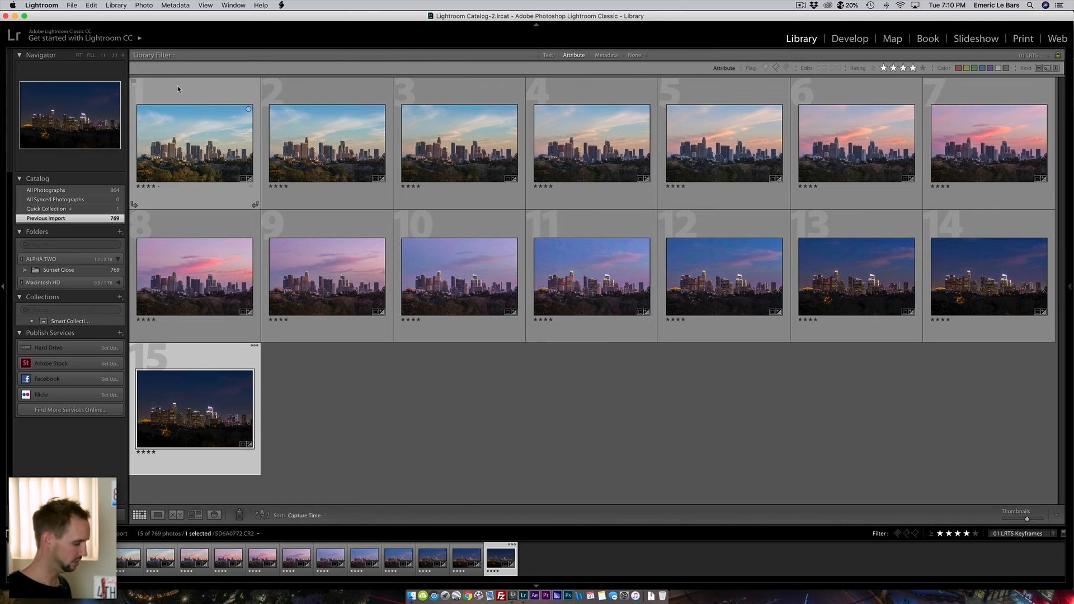
double_click(177, 89)
key("super+a")
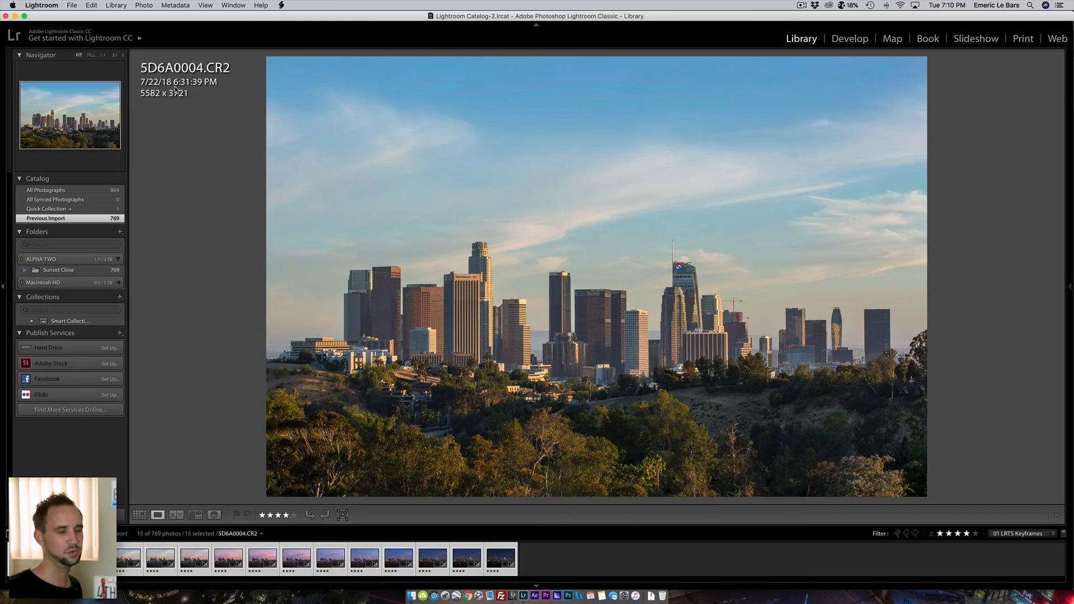
key("Right")
key("Right")
key("Right")
key("Right")
key("Right")
key("Right")
key("Right")
key("Right")
key("Right")
key("Right")
key("Right")
key("Right")
key("Right")
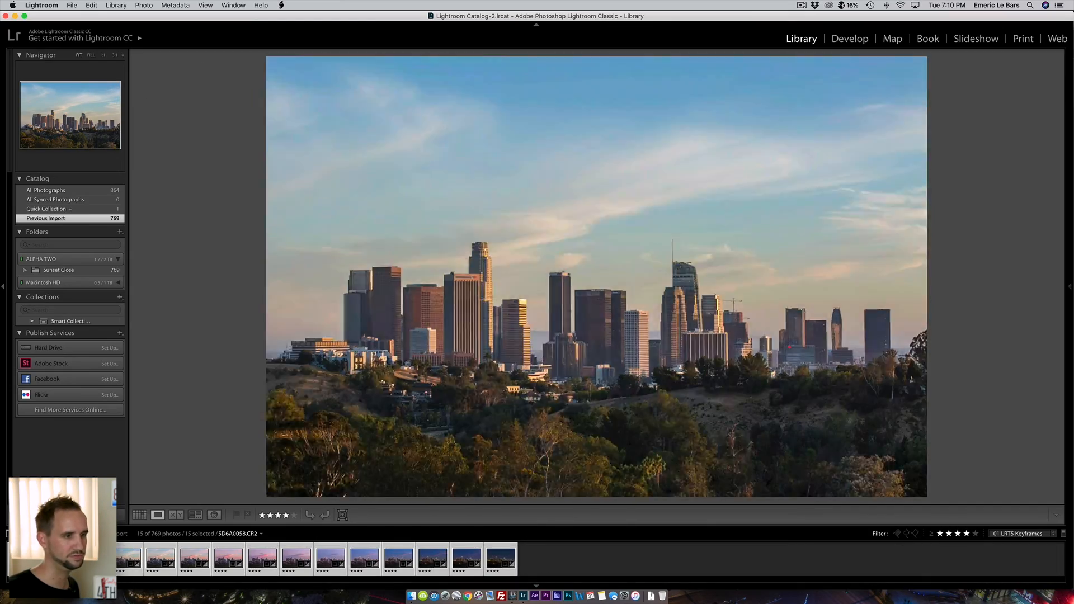
key("Right")
key("Right")
key("Right")
key("Right")
key("Right")
key("Right")
key("Right")
key("Right")
key("Right")
key("Right")
key("Right")
key("Right")
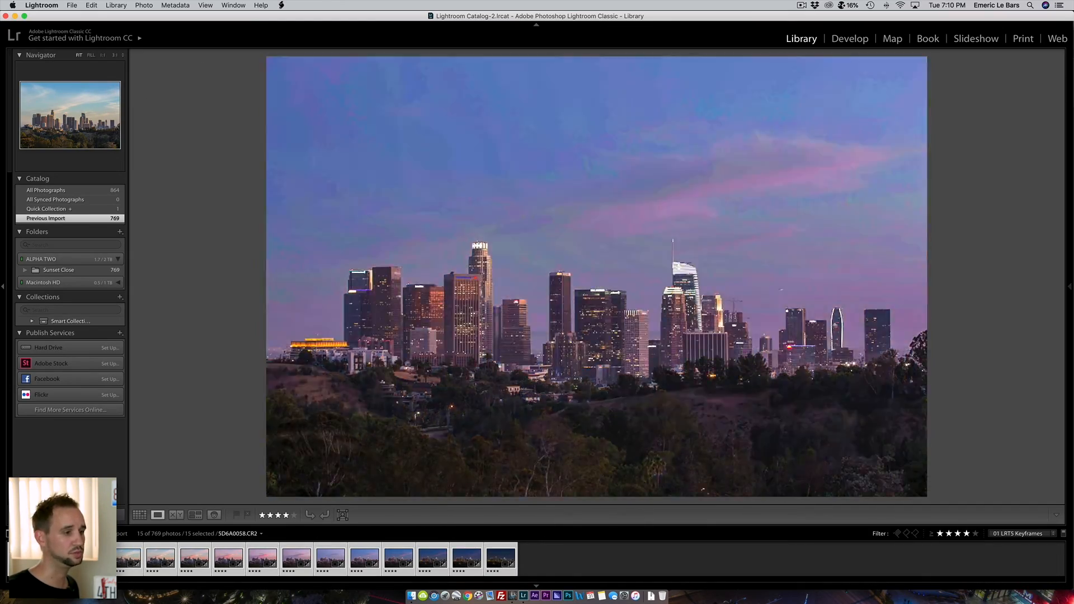
key("Left")
key("Left")
key("Left")
key("Left")
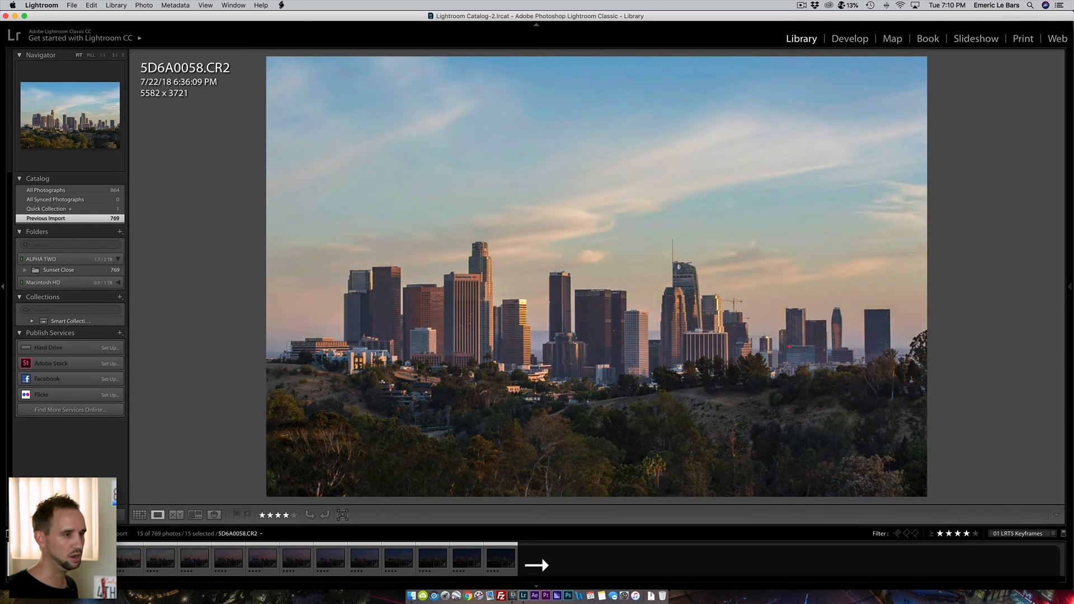
key("Left")
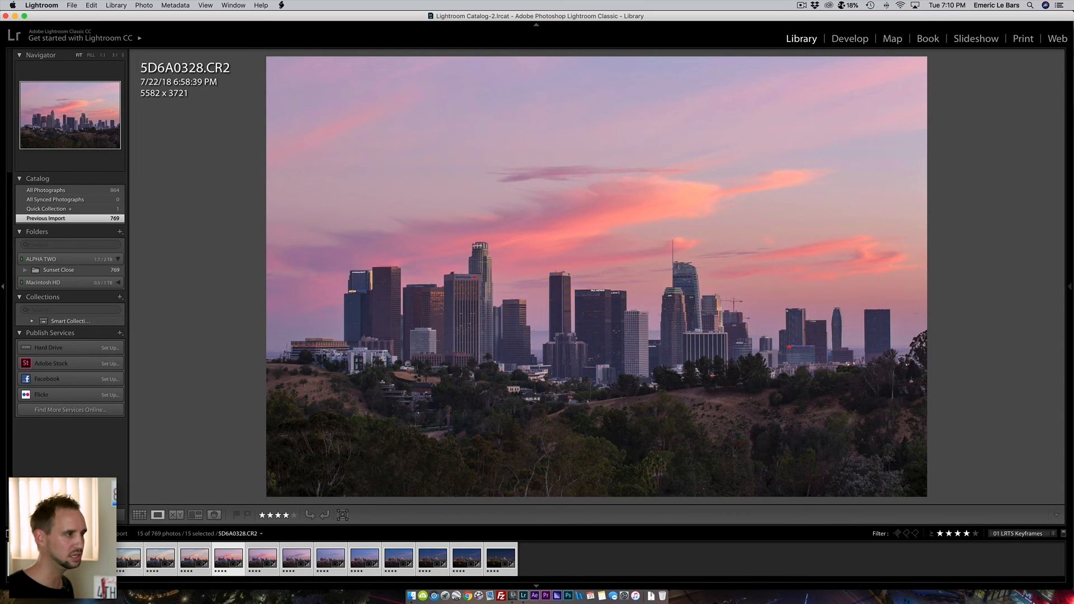
Step: Flip back and forth between the pink sunset keyframes 5D6A0328.CR2 and 5D6A0382.CR2 to compare their colors
key("Right")
key("Left")
key("Right")
key("Right")
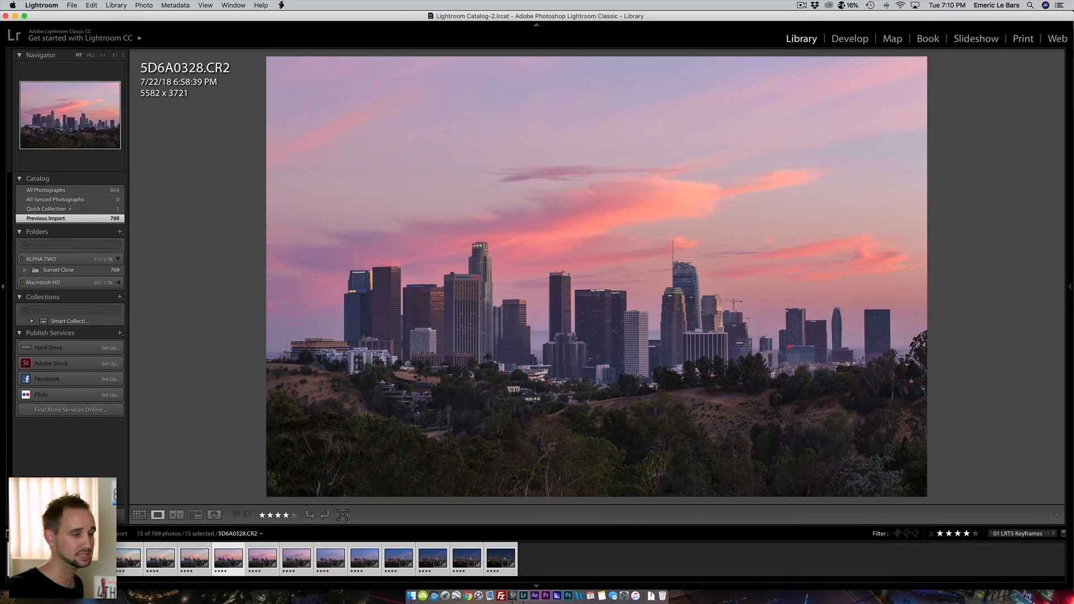
key("Right")
key("Left")
key("Left")
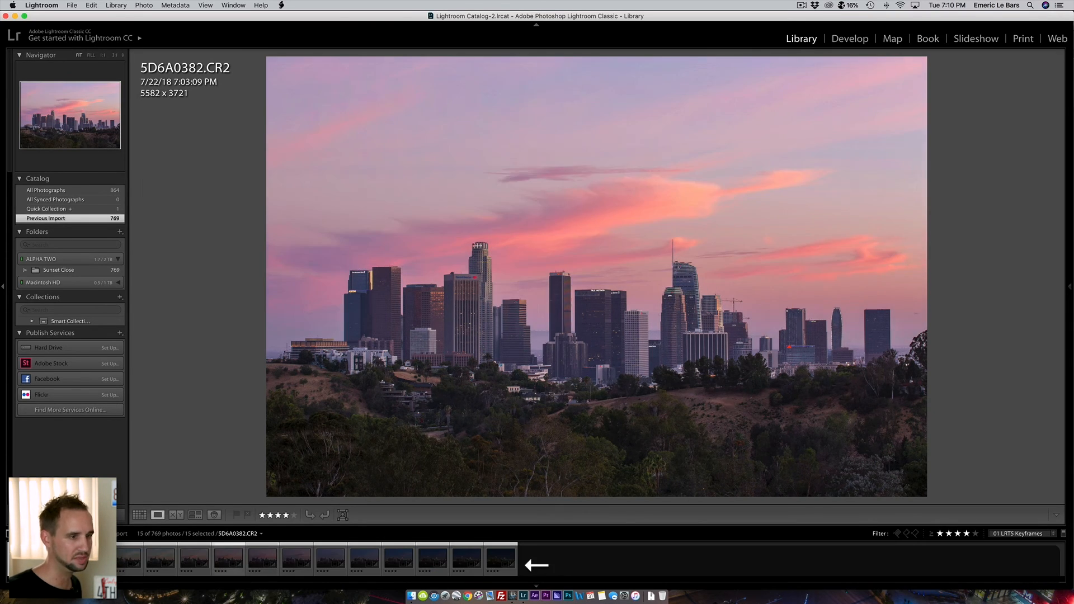
key("Right")
key("Right")
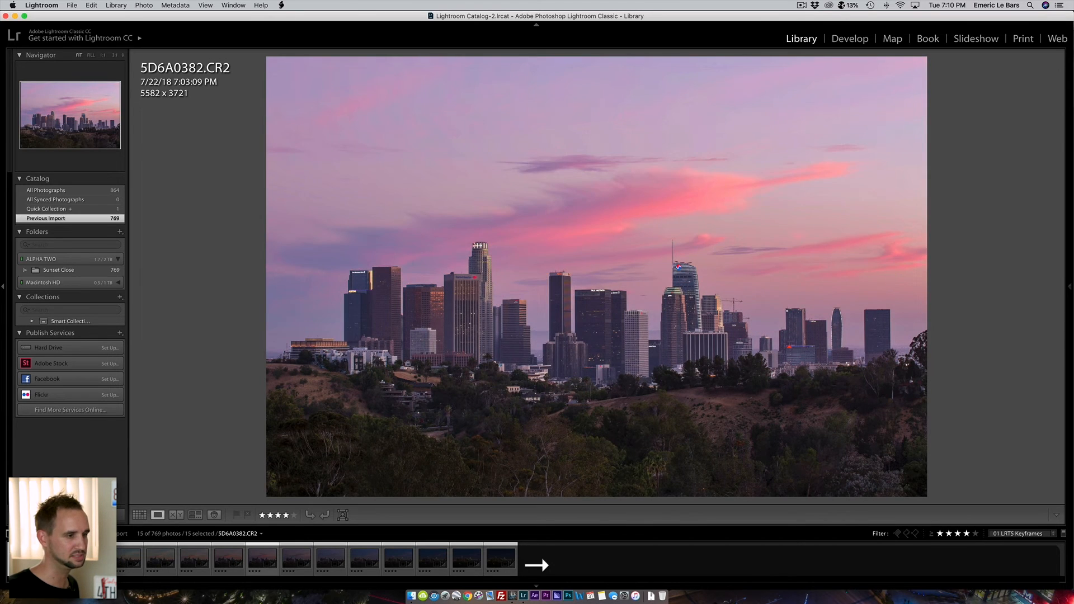
key("Right")
key("Left")
key("Left")
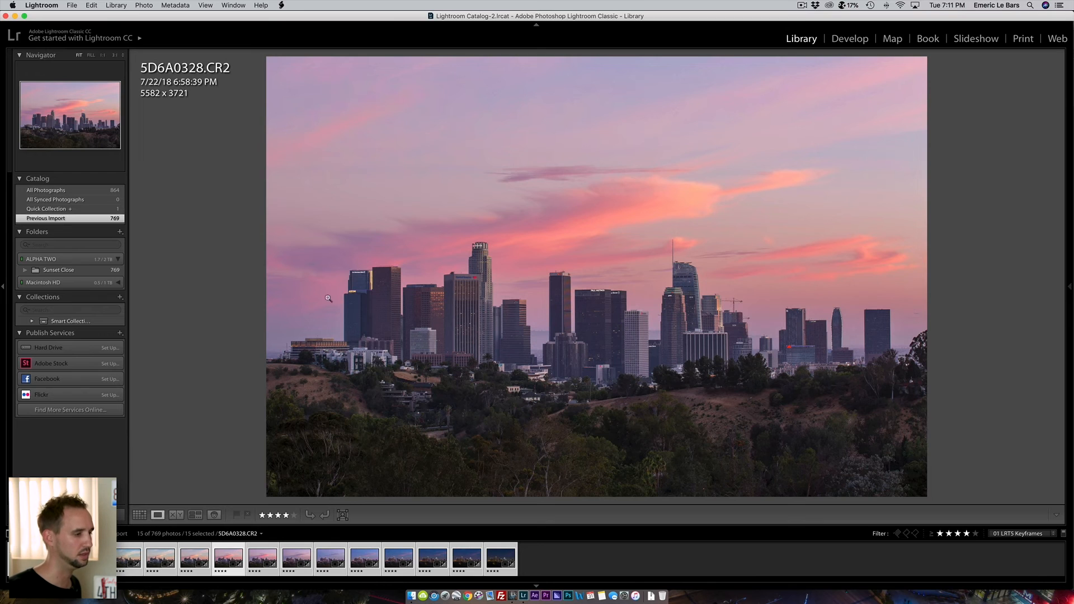
Step: Select all fifteen keyframes in the Library grid and save their metadata to the files
left_click(140, 515)
key("super+a")
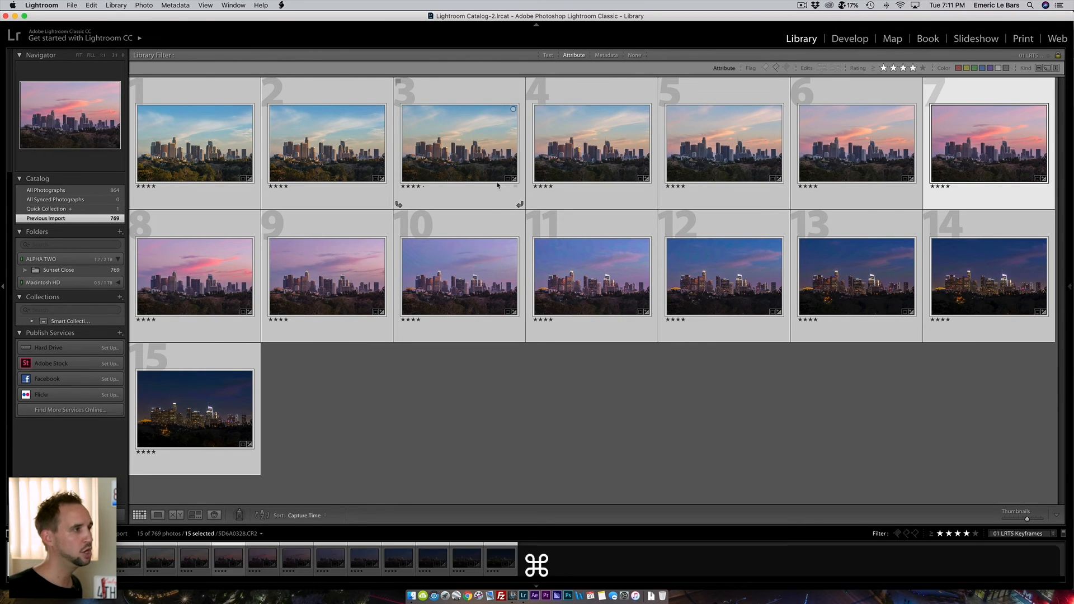
key("super+s")
Step: Switch to LRTimelapse, apply Auto Transition to the keyframed sequence and smooth its brightness with Visual Deflicker
key("super+Tab")
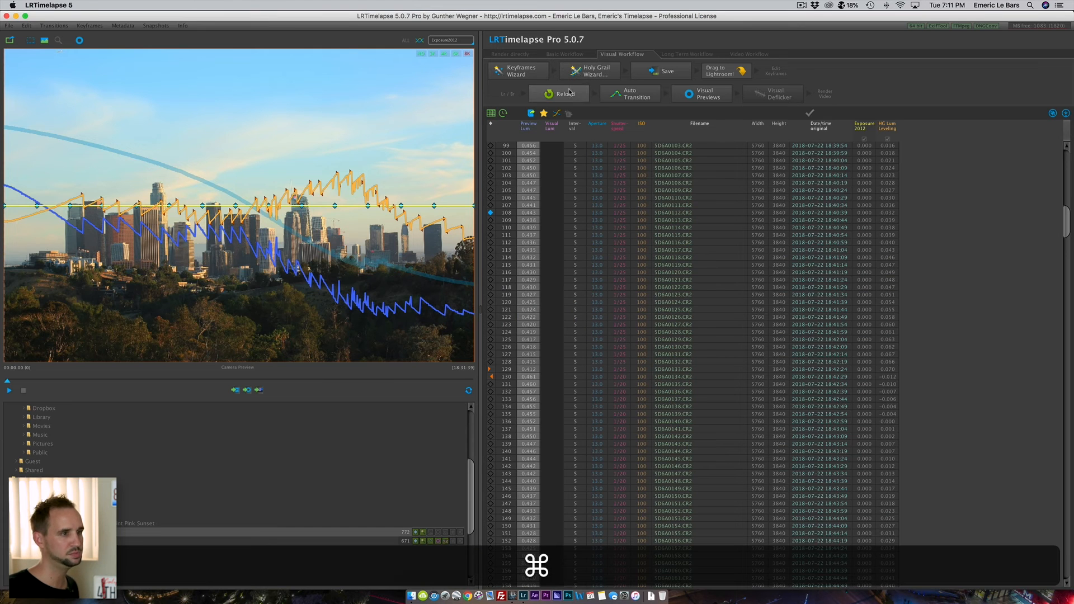
left_click(635, 98)
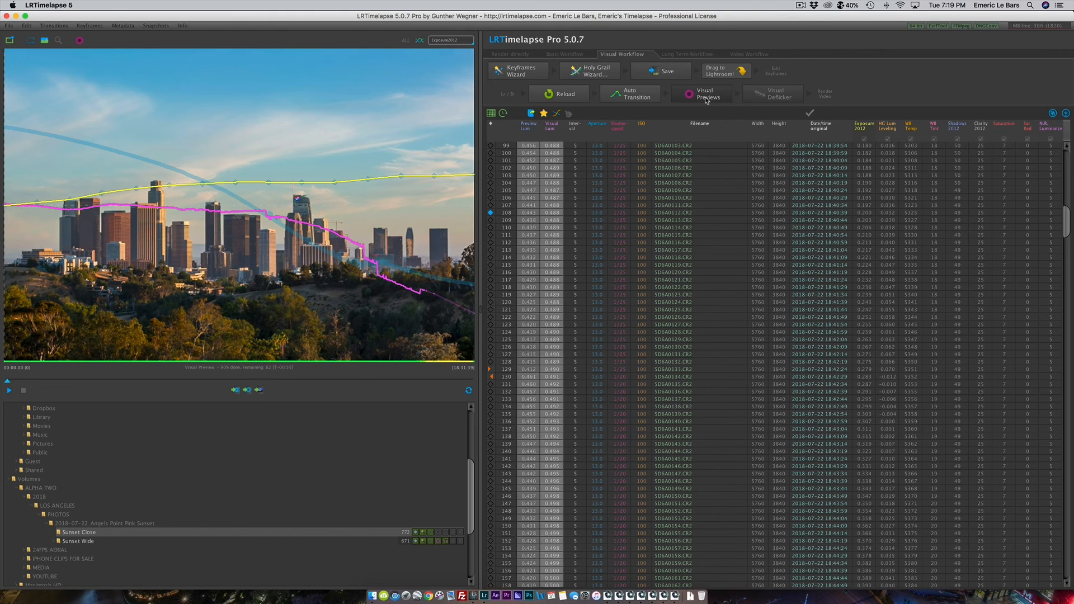
left_click(778, 93)
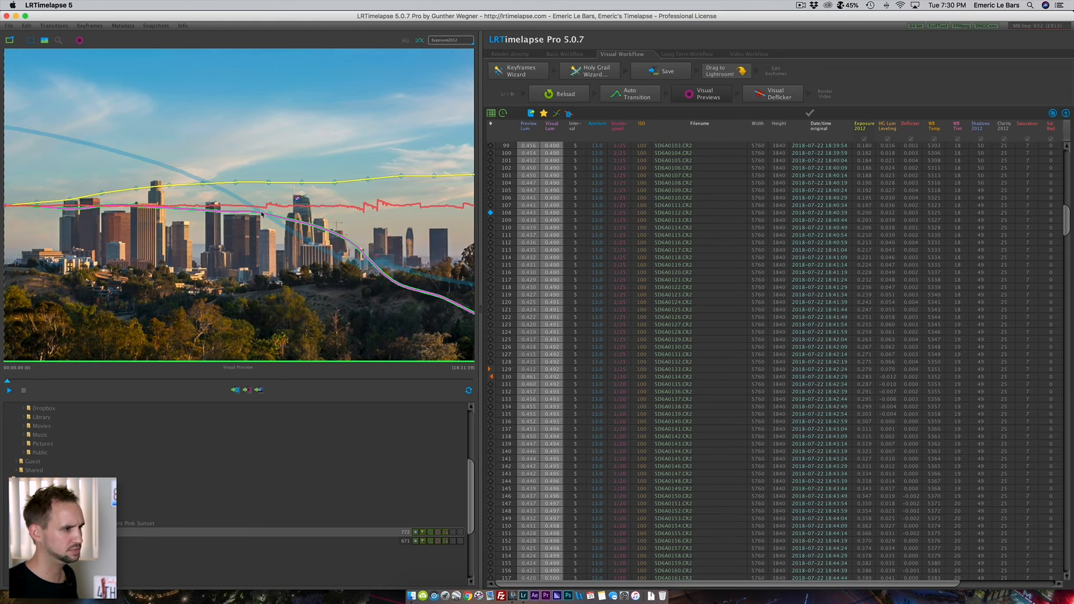
Step: Scrub through the deflickered sequence's visual preview from daylight to dusk to check the transitions
key("space")
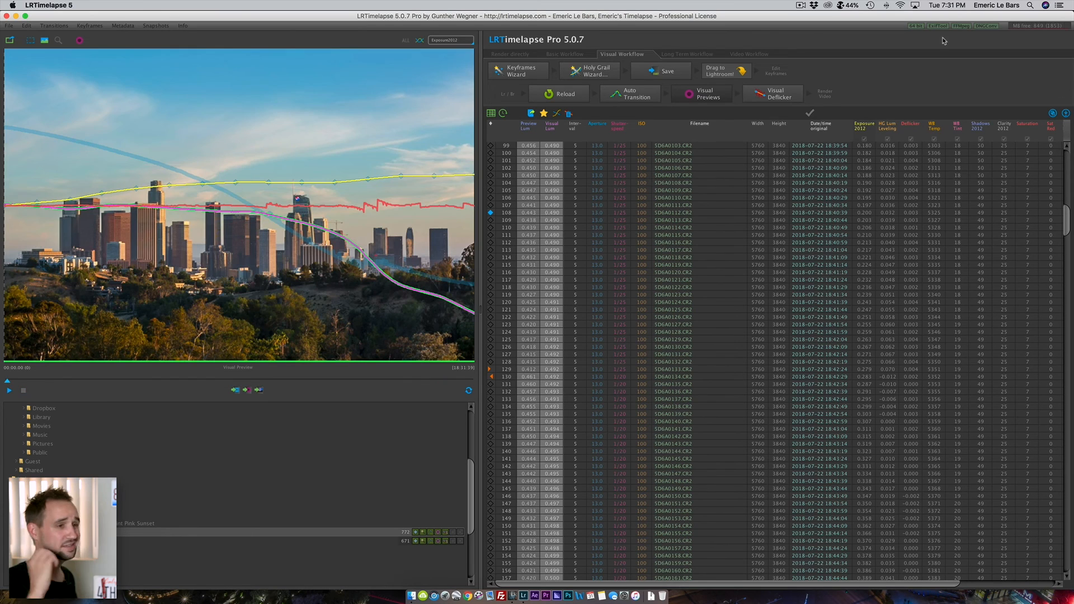
left_click(706, 94)
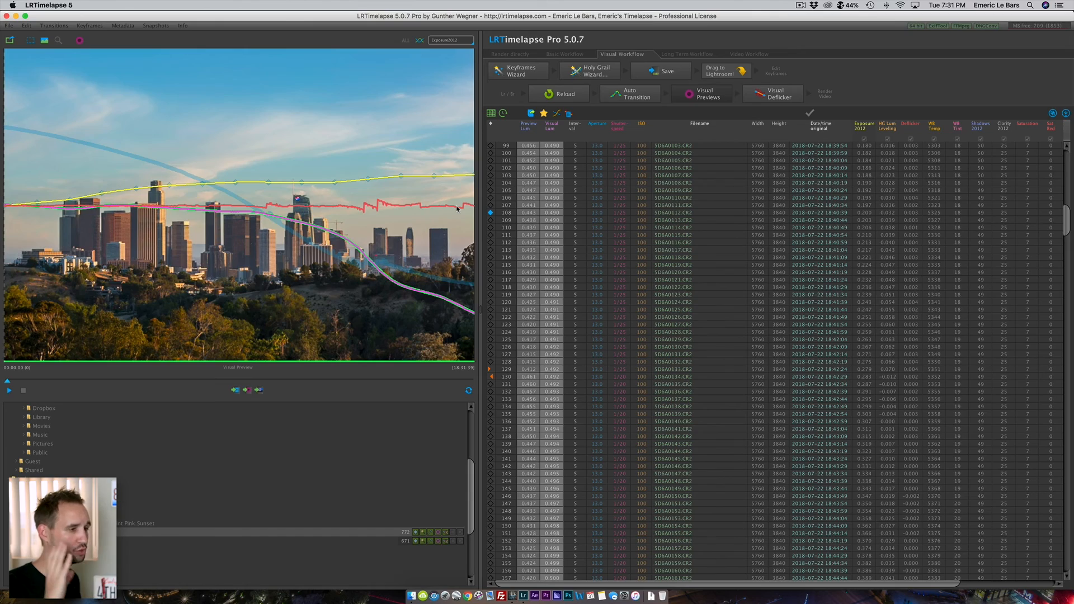
left_click_drag(8, 381, 66, 396)
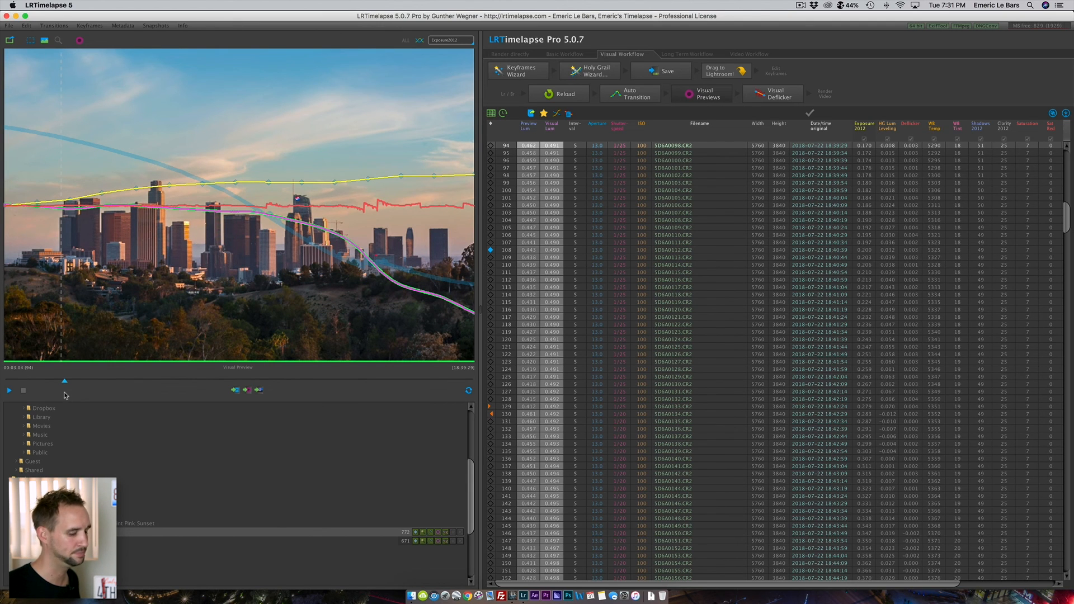
left_click_drag(64, 381, 313, 369)
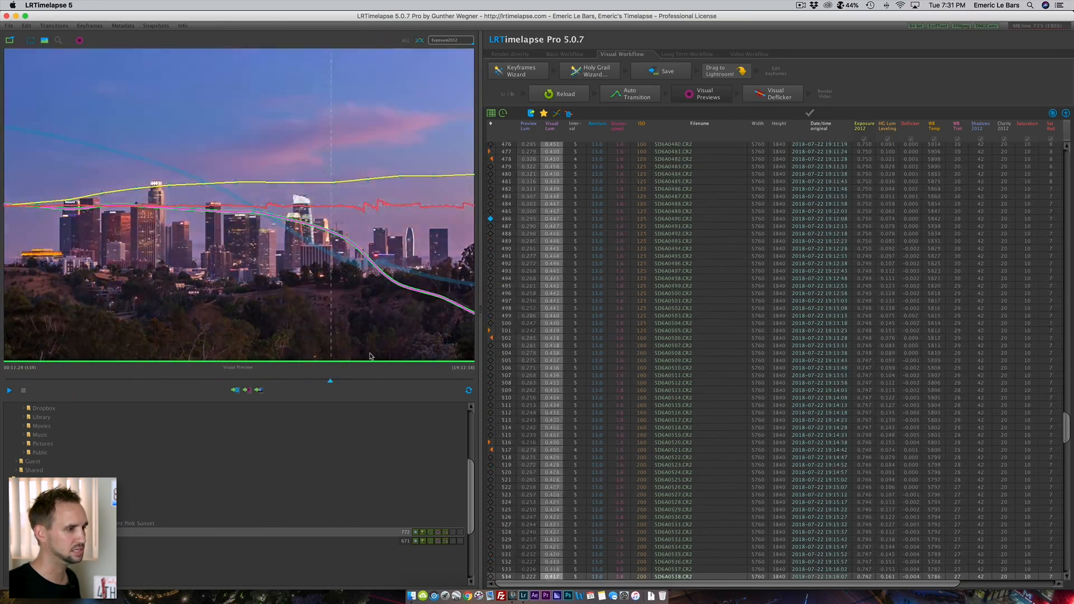